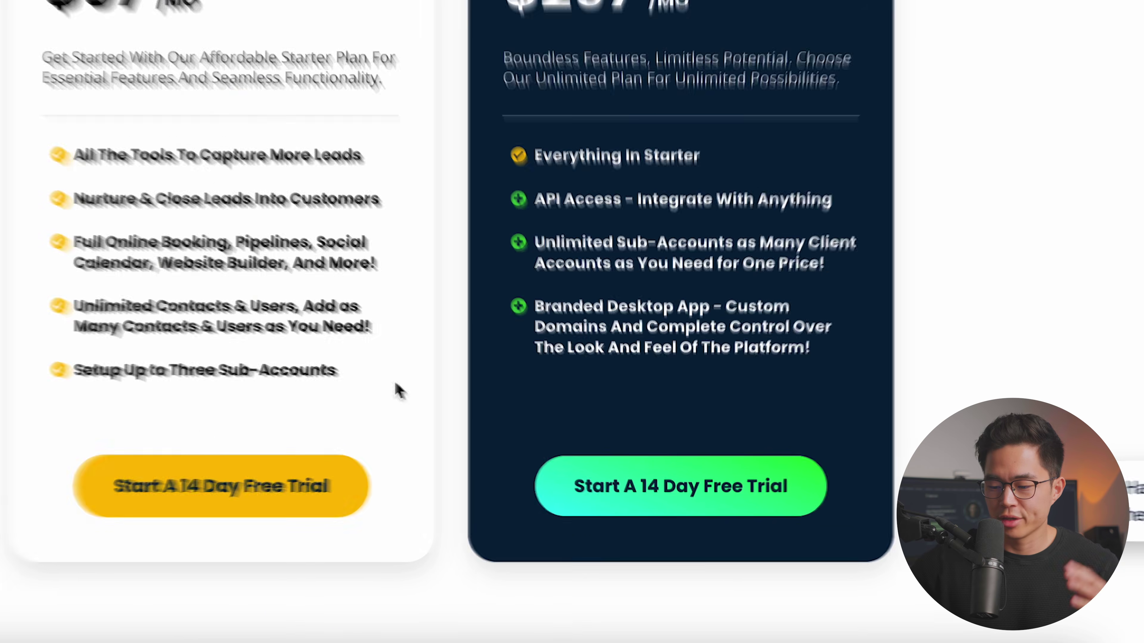
scroll(584, 545, "down", 2)
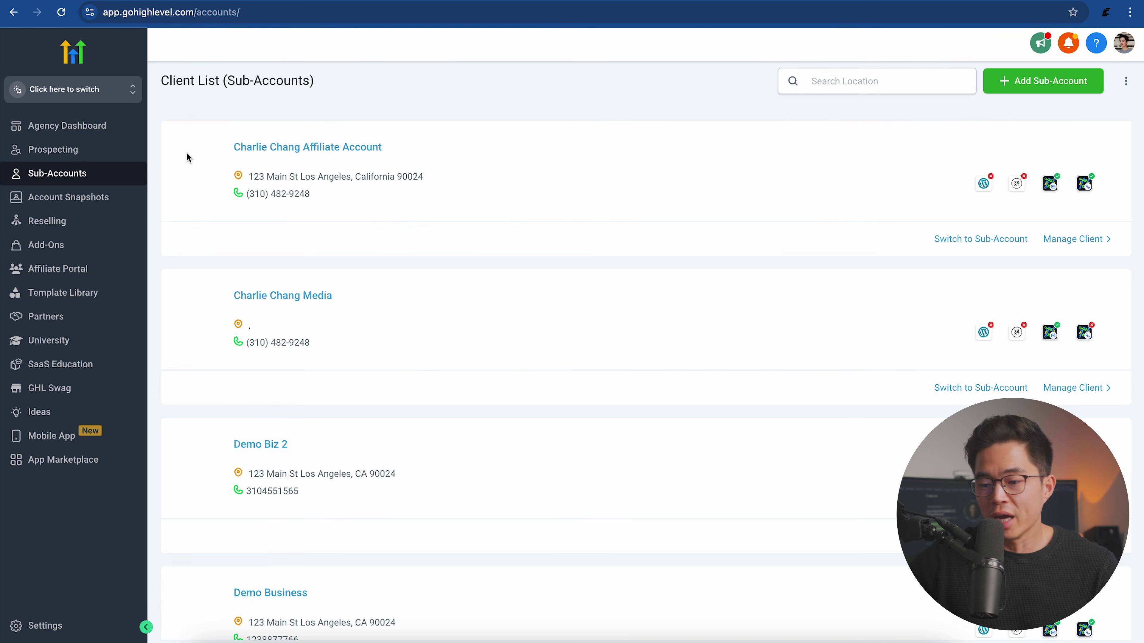
Step: Browse the list of sub-accounts and switch to the Demo Biz 2 sub-account
left_click(86, 96)
left_click(219, 94)
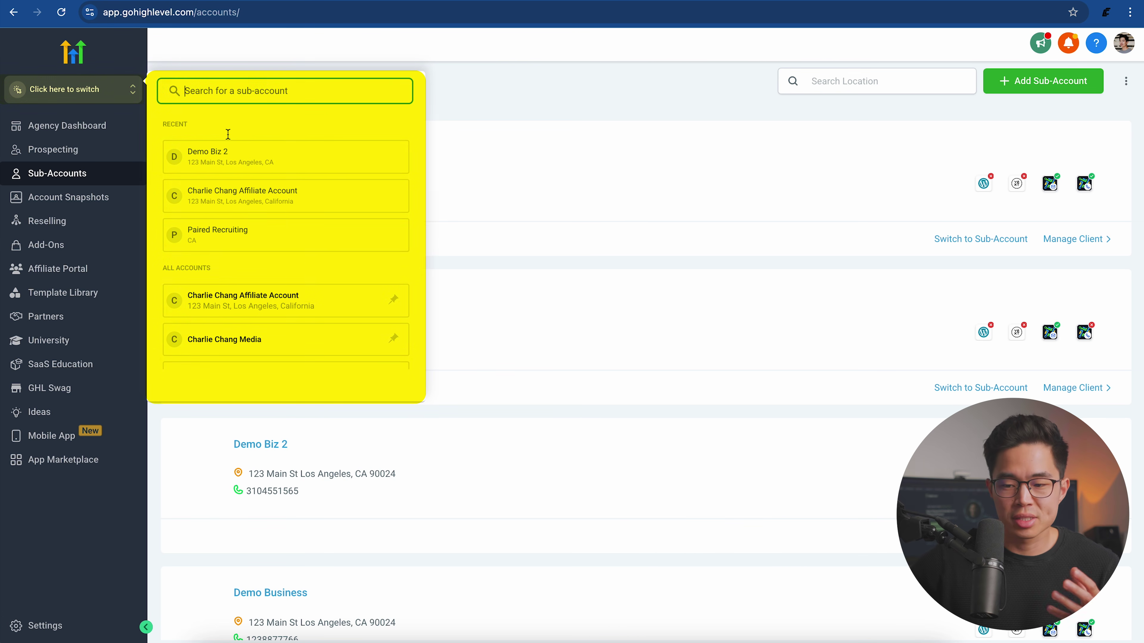
scroll(228, 134, "down", 1)
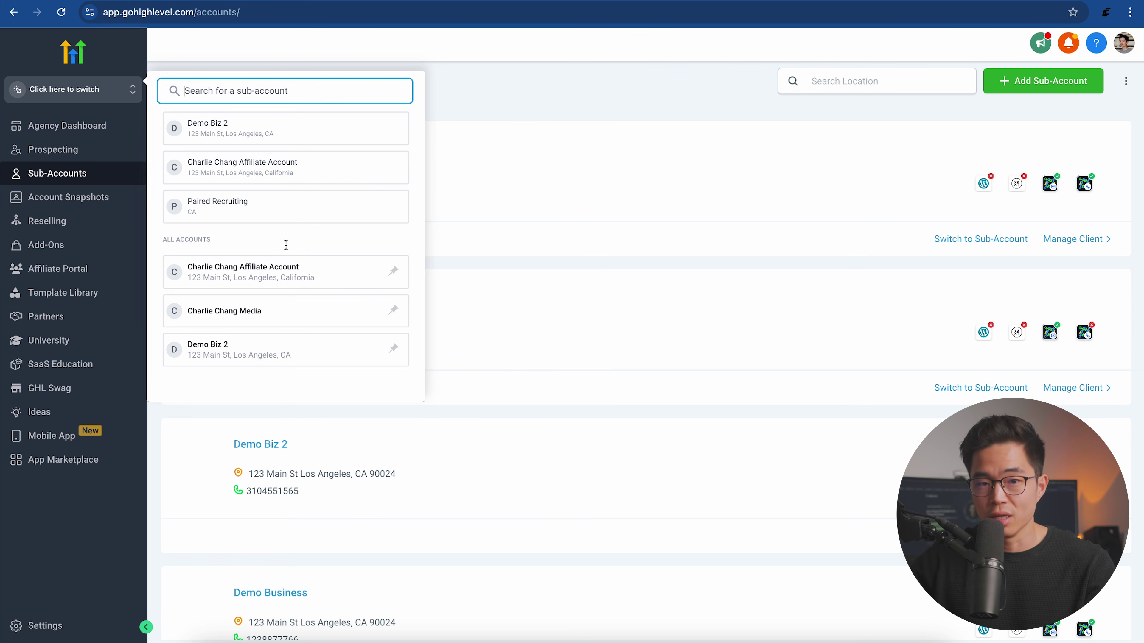
scroll(308, 150, "up", 1)
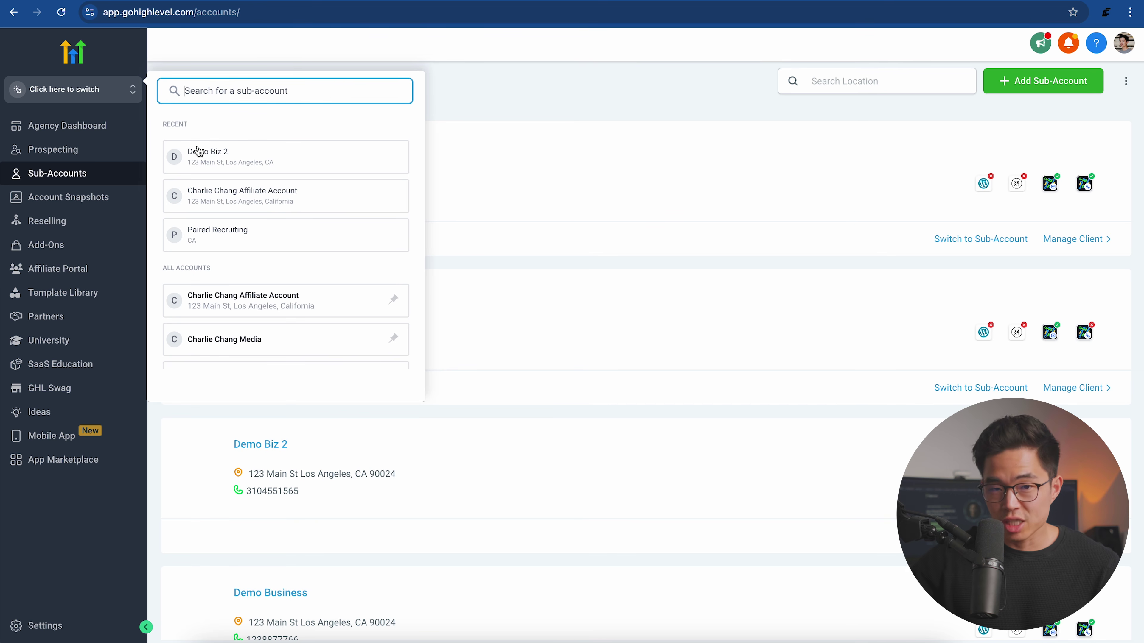
scroll(230, 205, "down", 2)
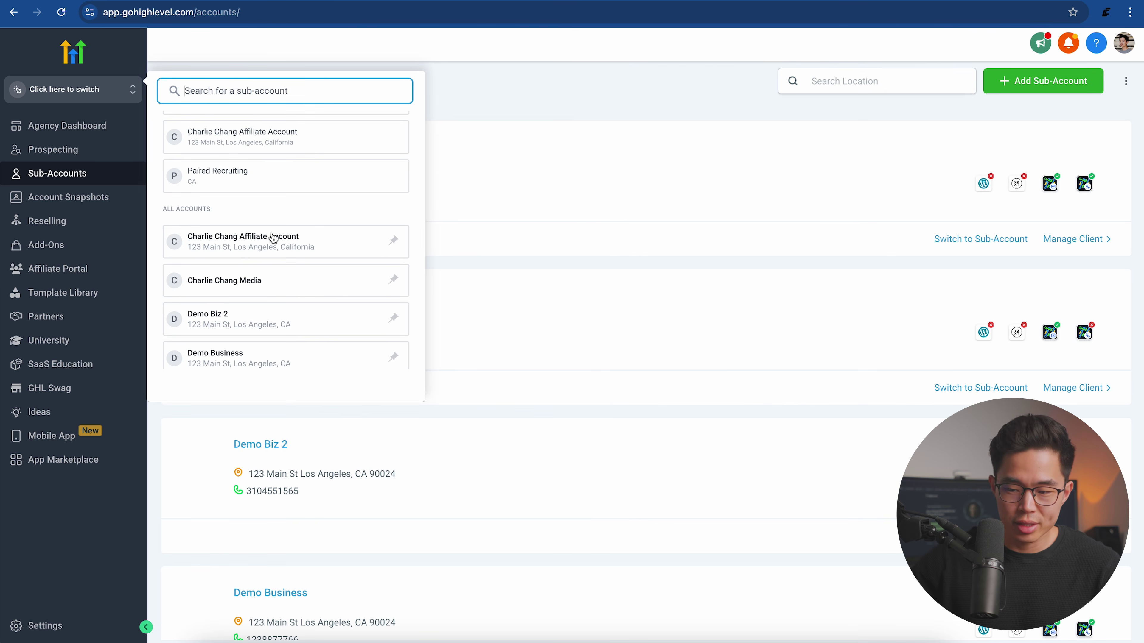
scroll(273, 238, "down", 2)
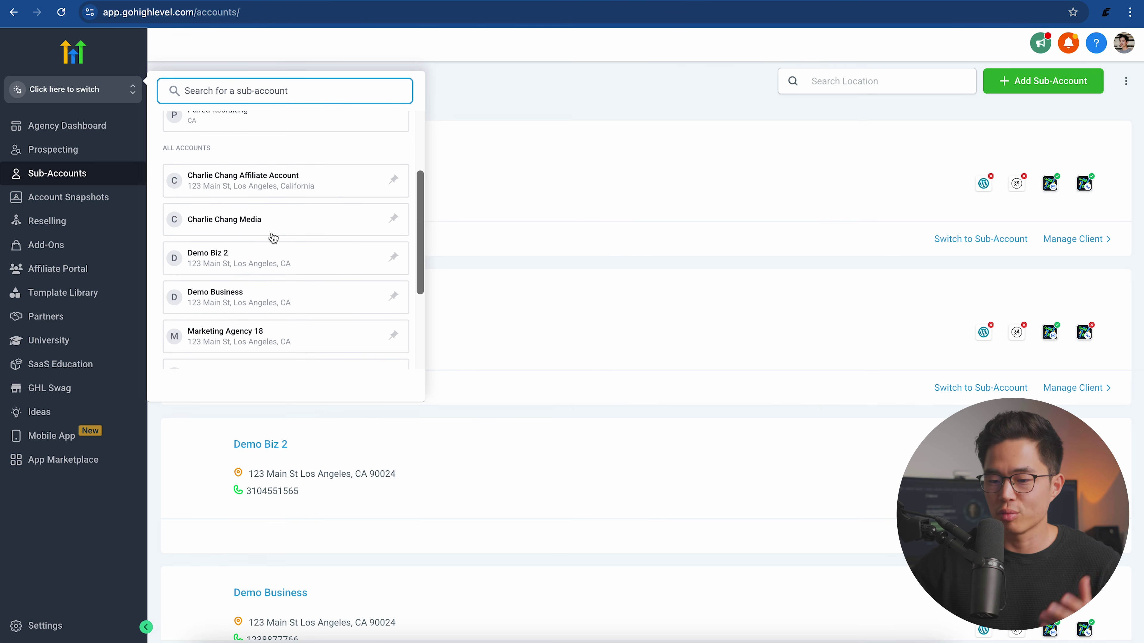
scroll(274, 238, "up", 4)
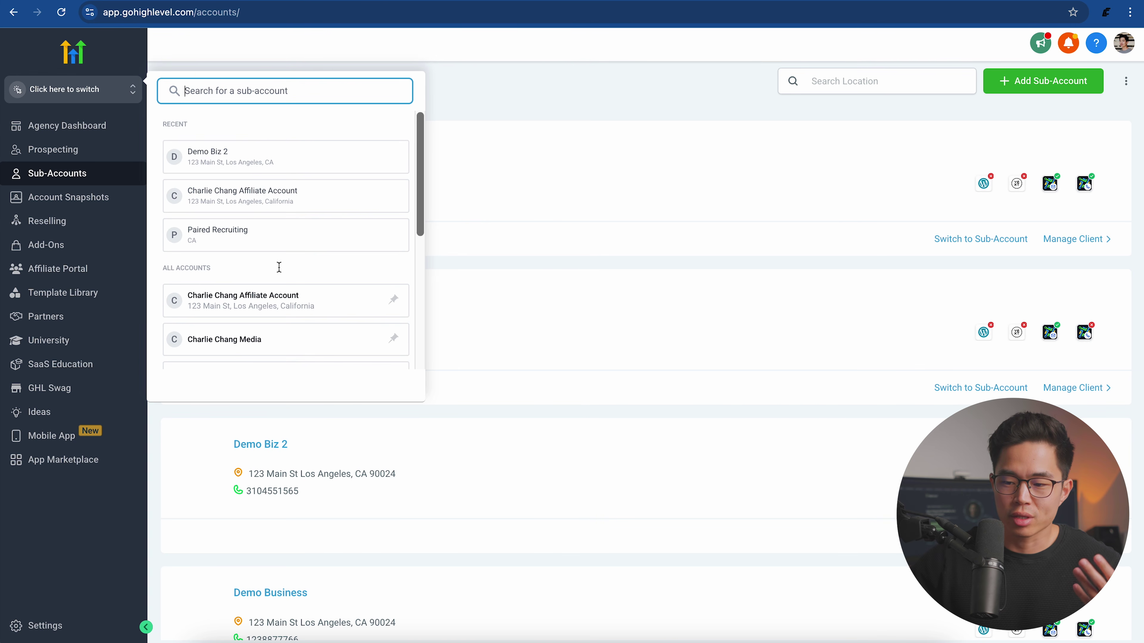
left_click(240, 156)
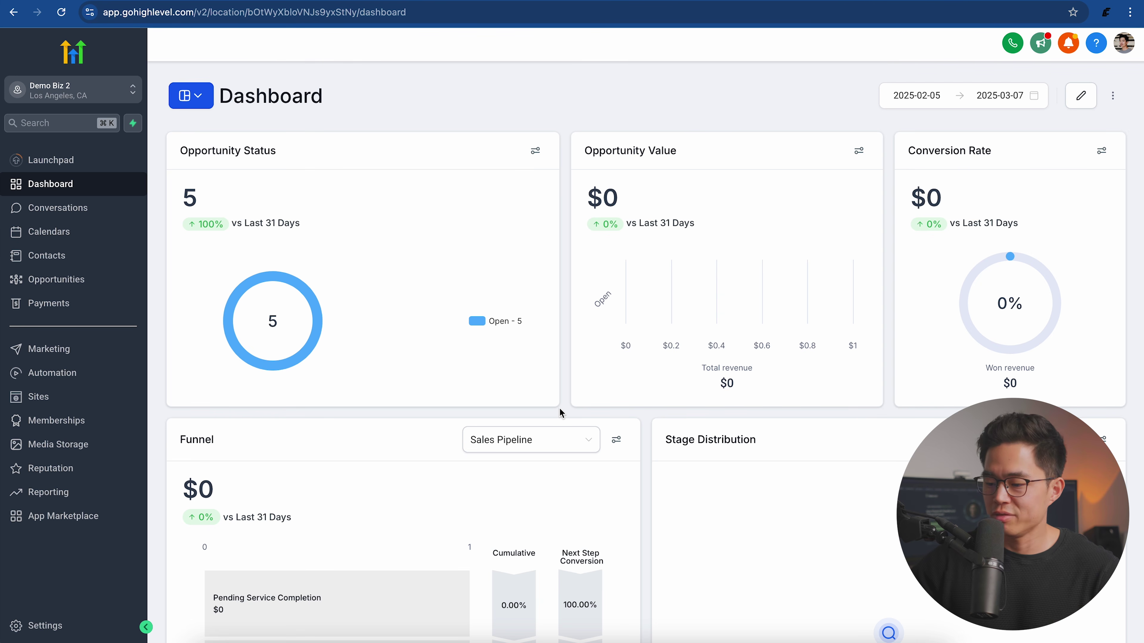
Step: Review the reports on the Demo Biz 2 dashboard, down to the lead source and Google Analytics reports
scroll(560, 408, "down", 10)
scroll(560, 408, "down", 1)
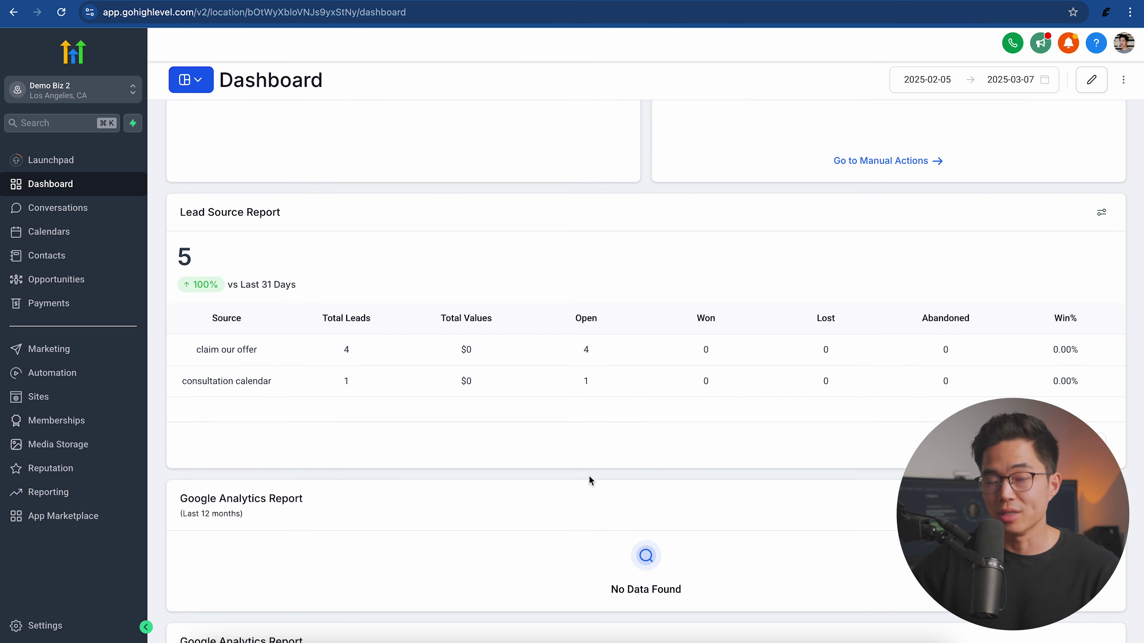
scroll(589, 476, "up", 10)
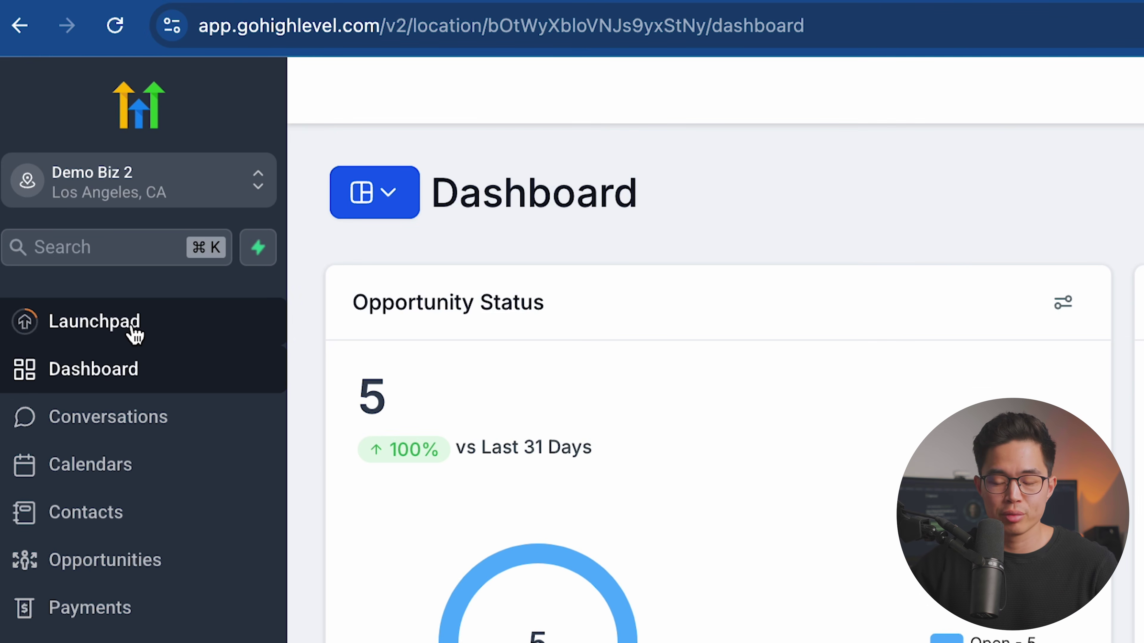
Step: Open the Launchpad and review the integrations that can be connected
left_click(132, 332)
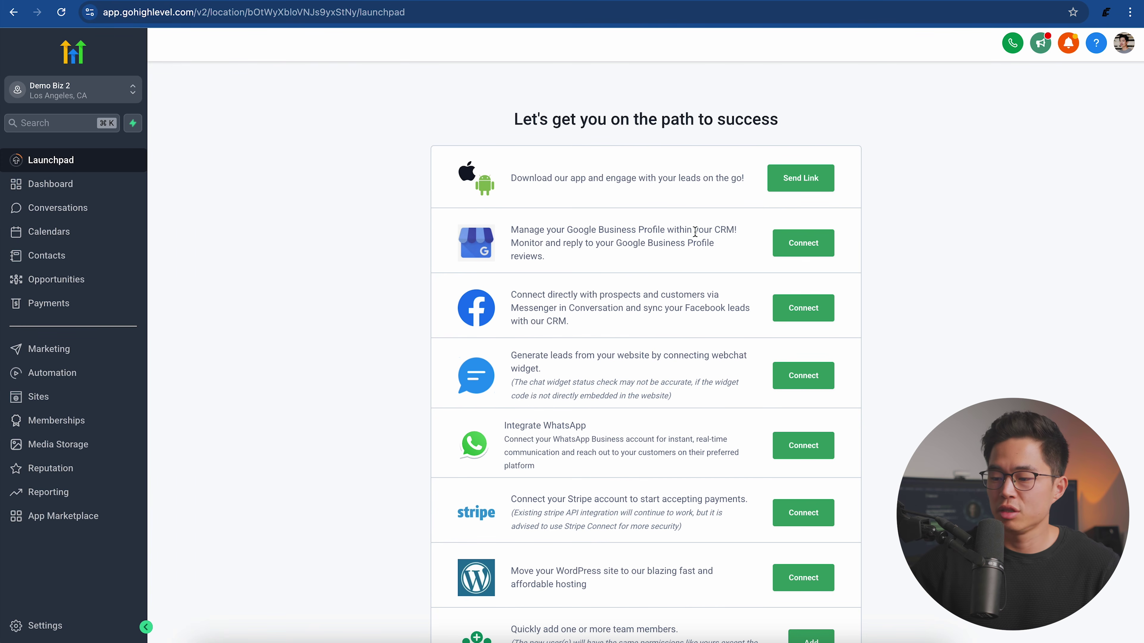
scroll(697, 268, "down", 1)
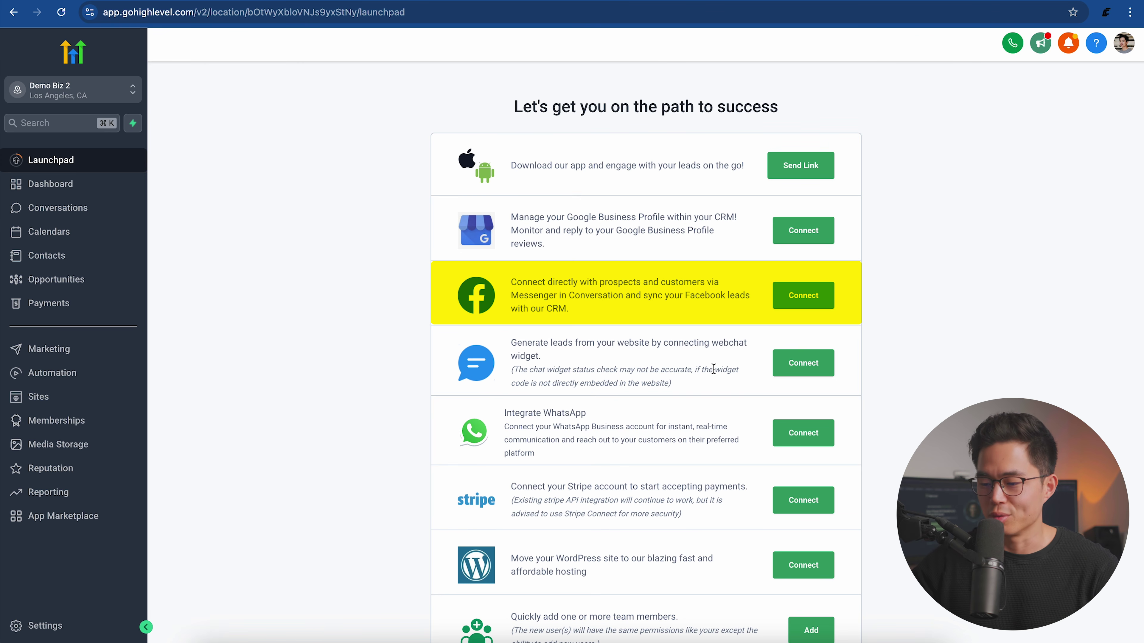
left_click_drag(713, 354, 661, 331)
left_click(661, 331)
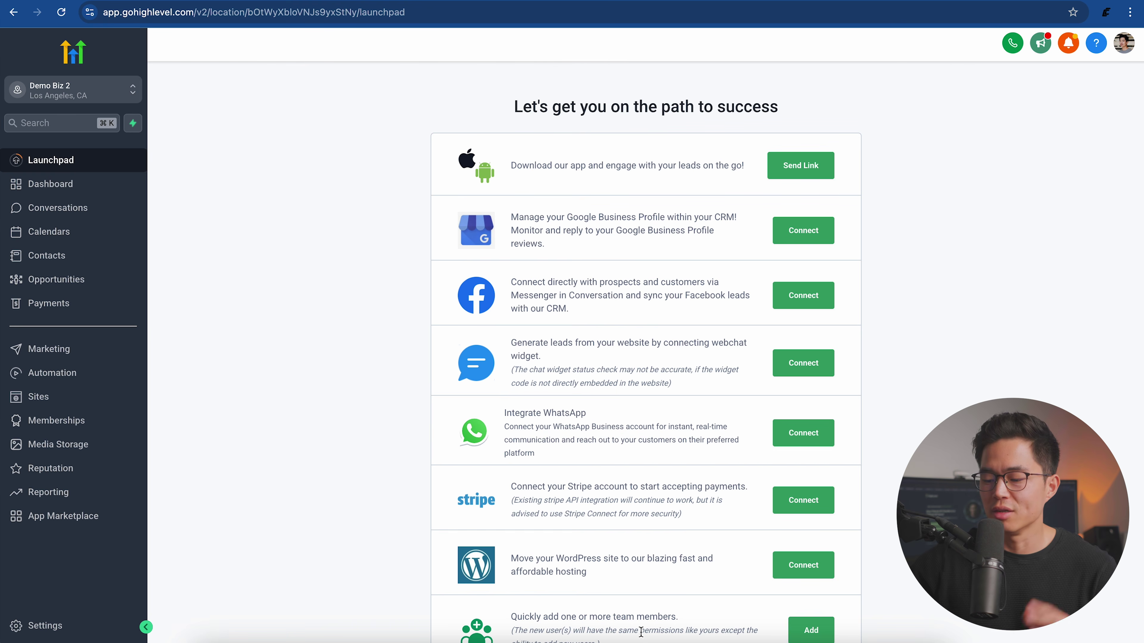
Step: View the Conversations inbox and open the Calendars section
left_click(69, 209)
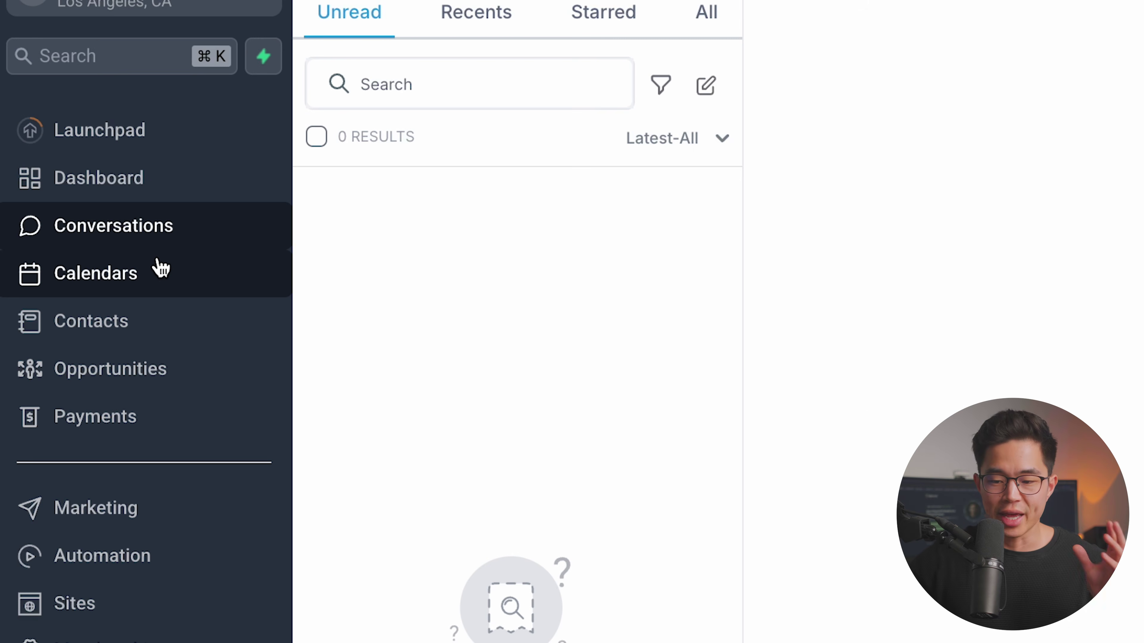
left_click(153, 276)
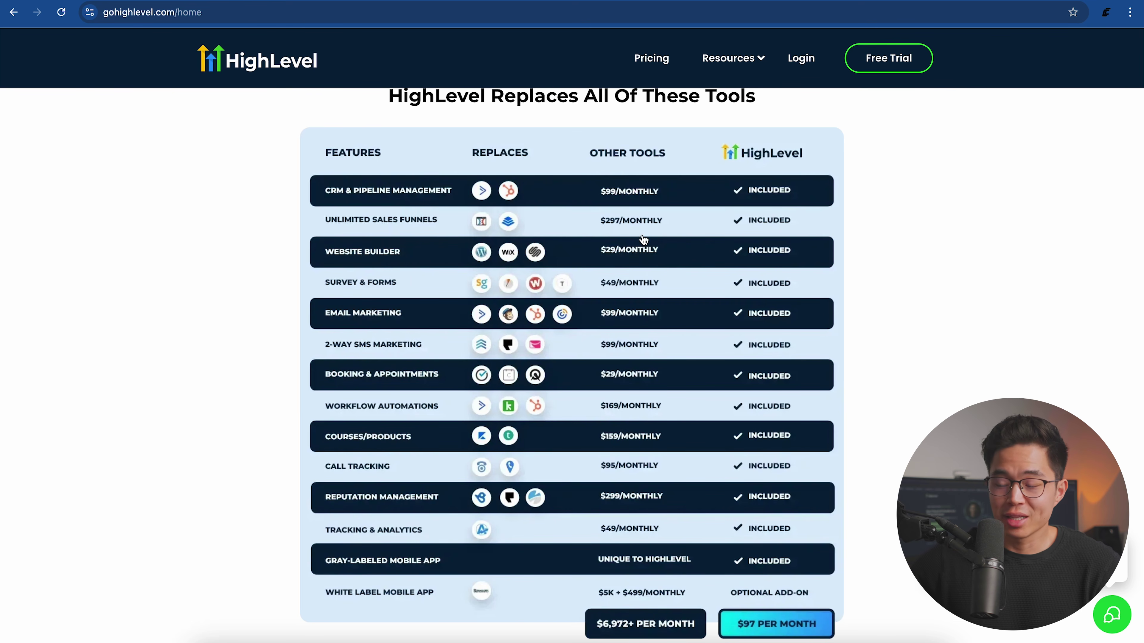
Step: Examine the comparison table of tools and prices that HighLevel replaces on its home page
scroll(644, 320, "down", 1)
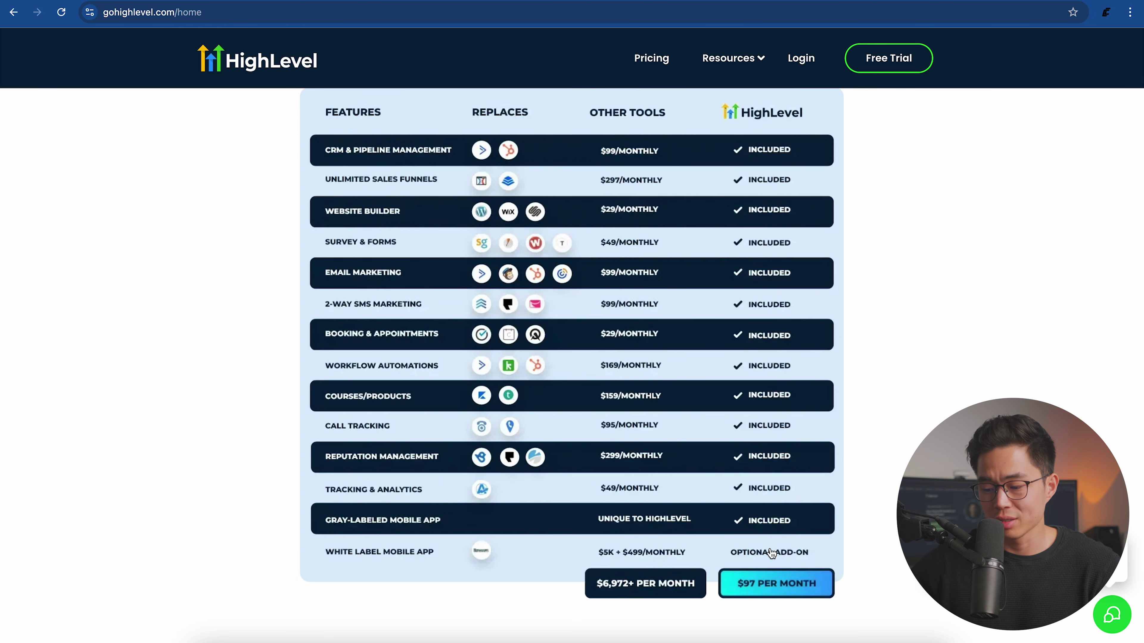
scroll(771, 553, "up", 1)
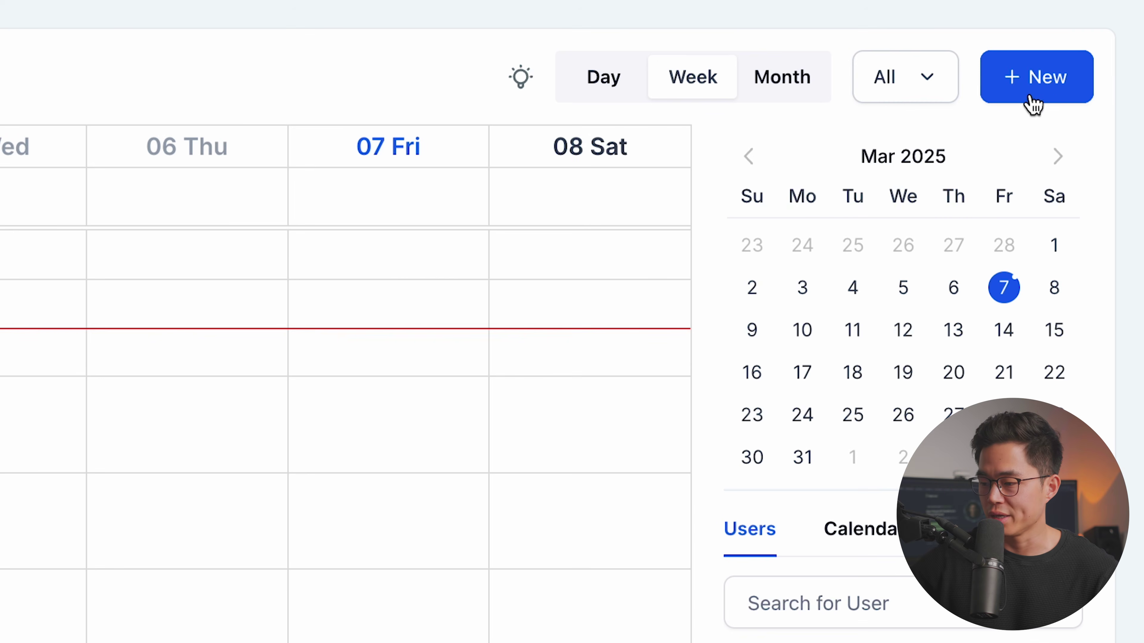
Step: Open the form for a new appointment, review its calendar, team member, date and location fields, and cancel the booking
left_click(1031, 96)
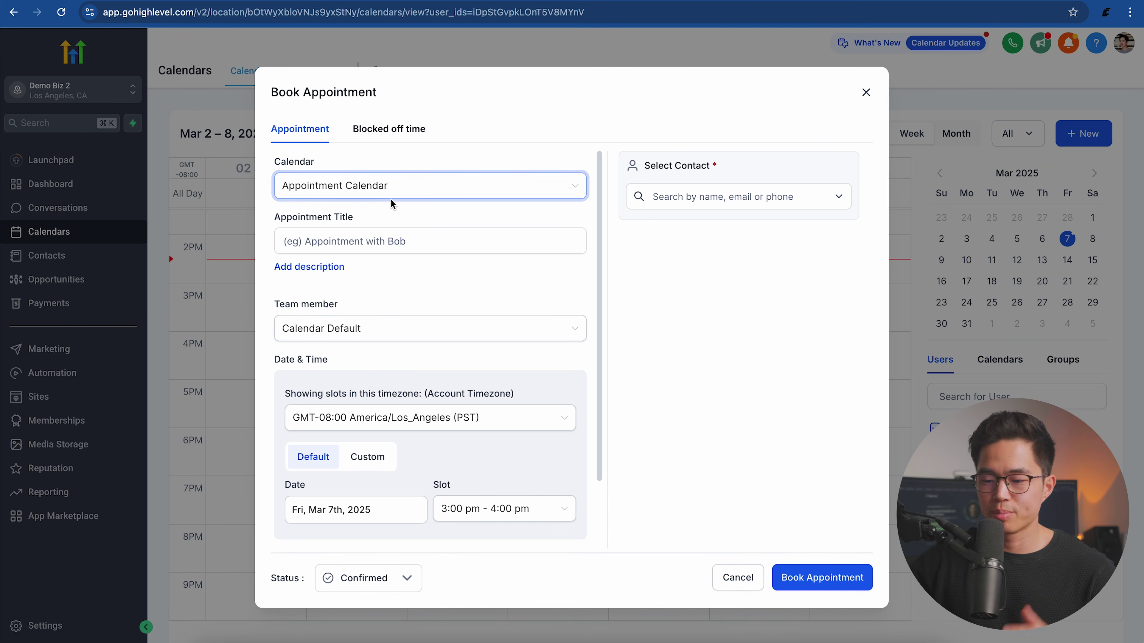
scroll(390, 211, "down", 1)
scroll(390, 214, "down", 2)
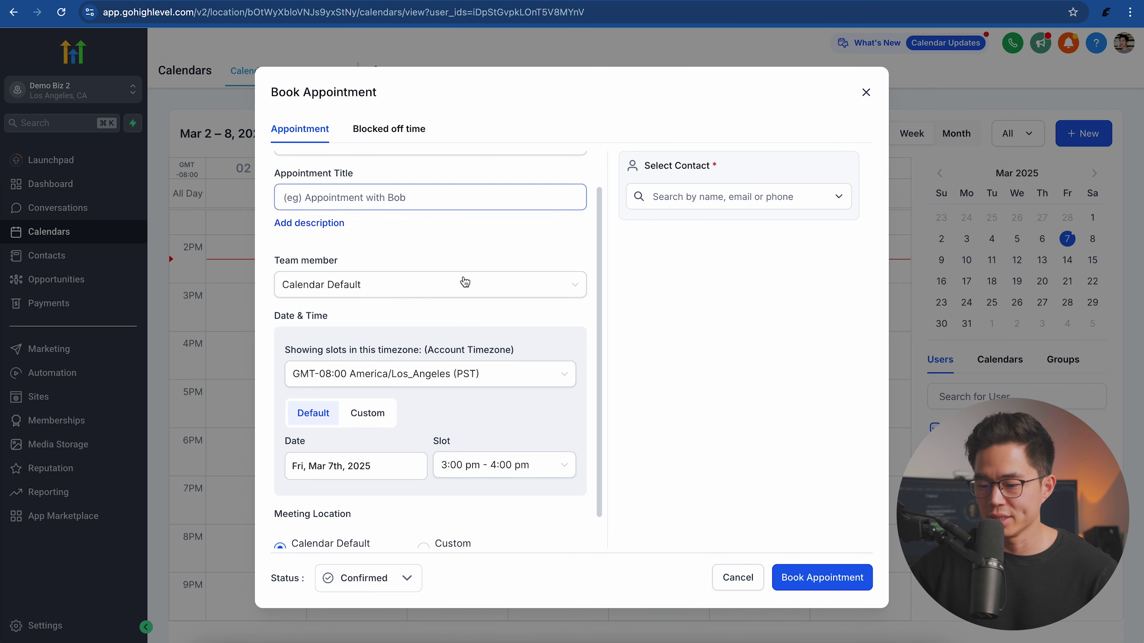
left_click(413, 258)
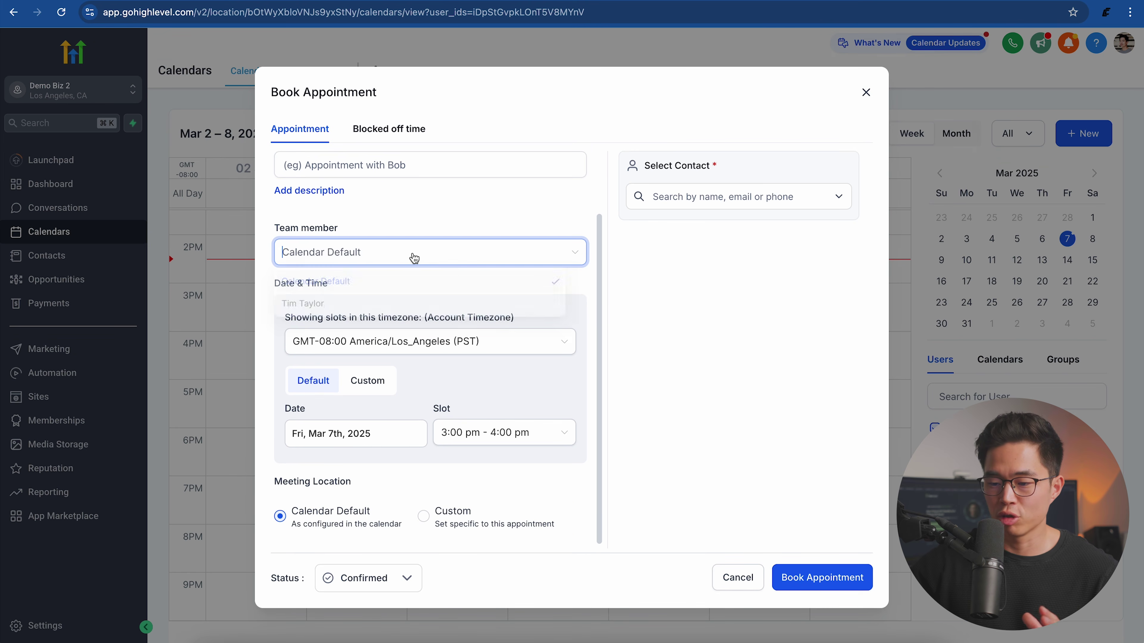
left_click(446, 227)
scroll(517, 317, "down", 1)
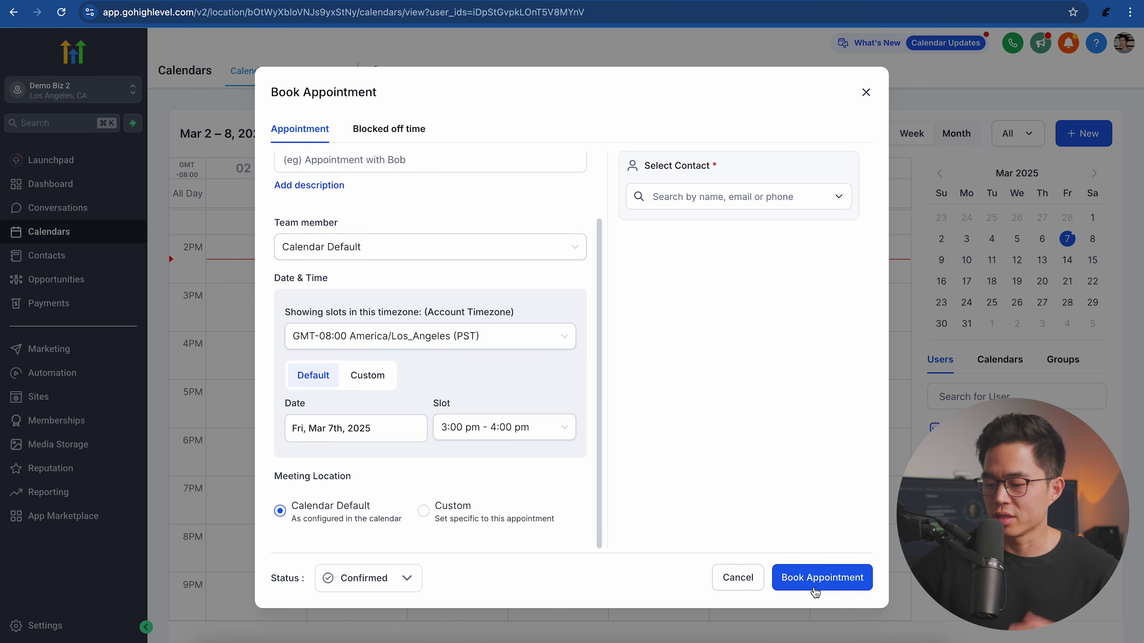
left_click(726, 585)
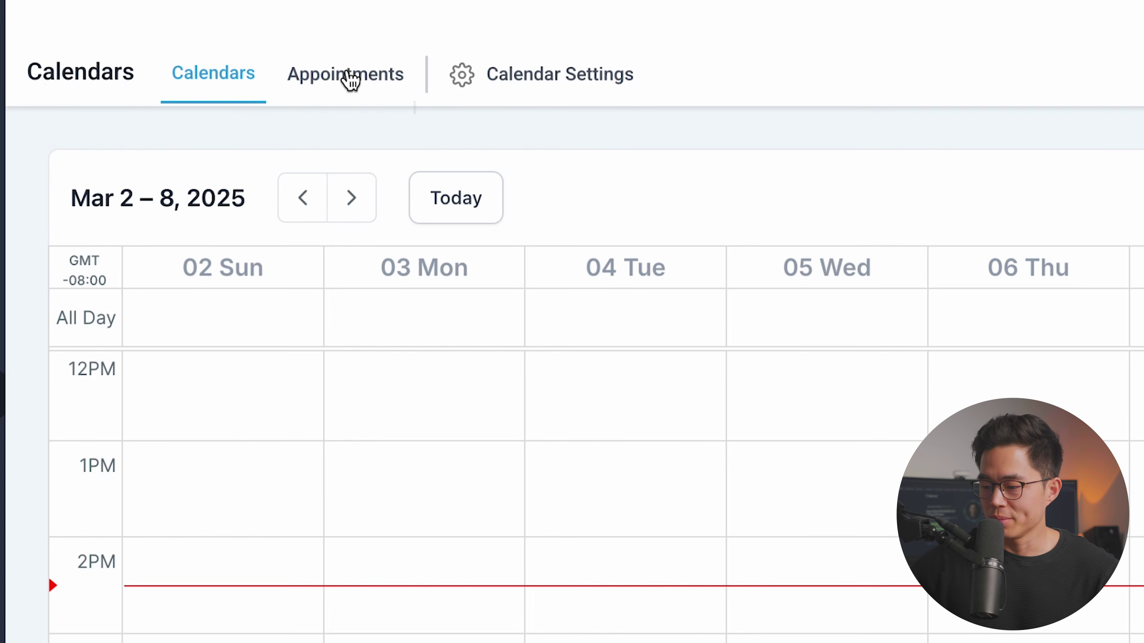
Step: View the cancelled and upcoming appointments lists
left_click(348, 74)
left_click(205, 174)
left_click(116, 179)
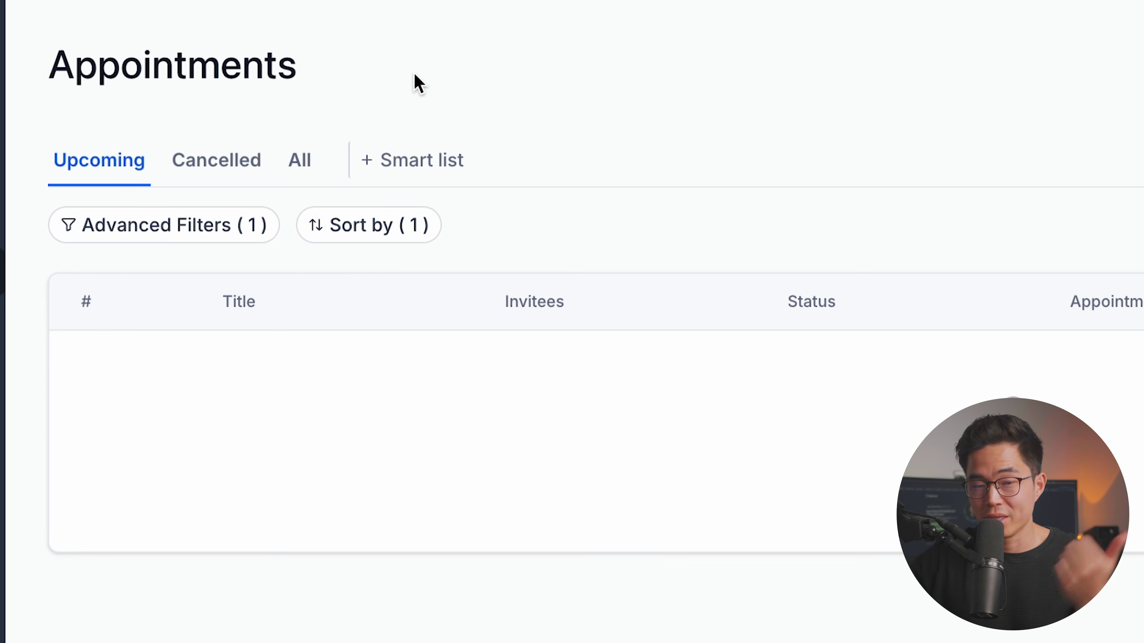
Step: In the calendar settings, create a Round Robin calendar named Sales Meetings with a 30-minute meeting duration
left_click(550, 86)
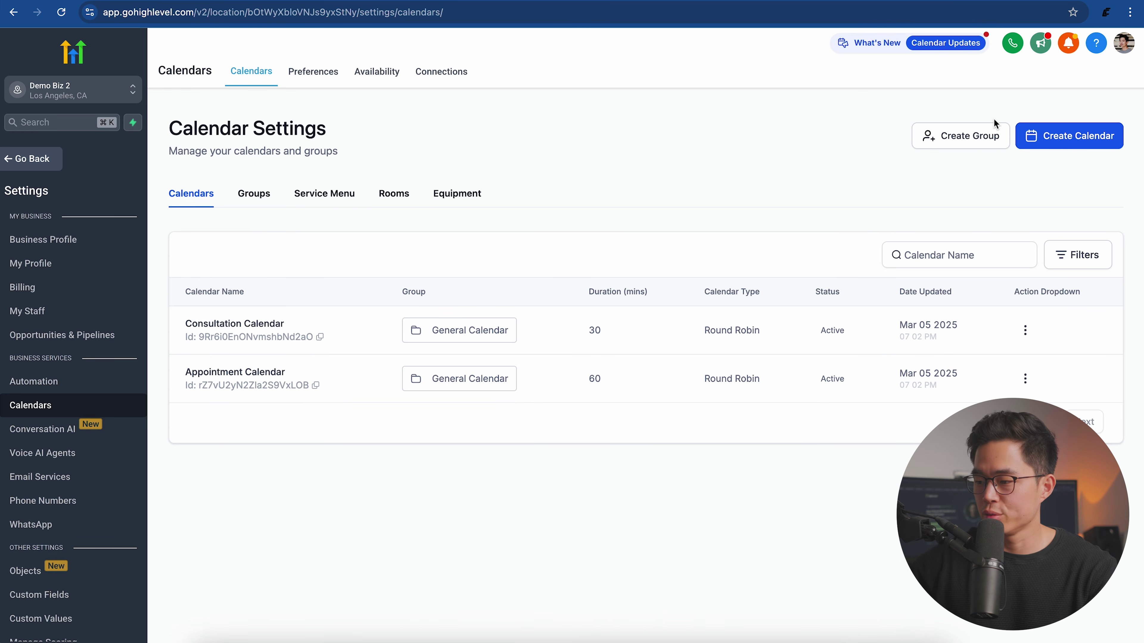
left_click(1067, 143)
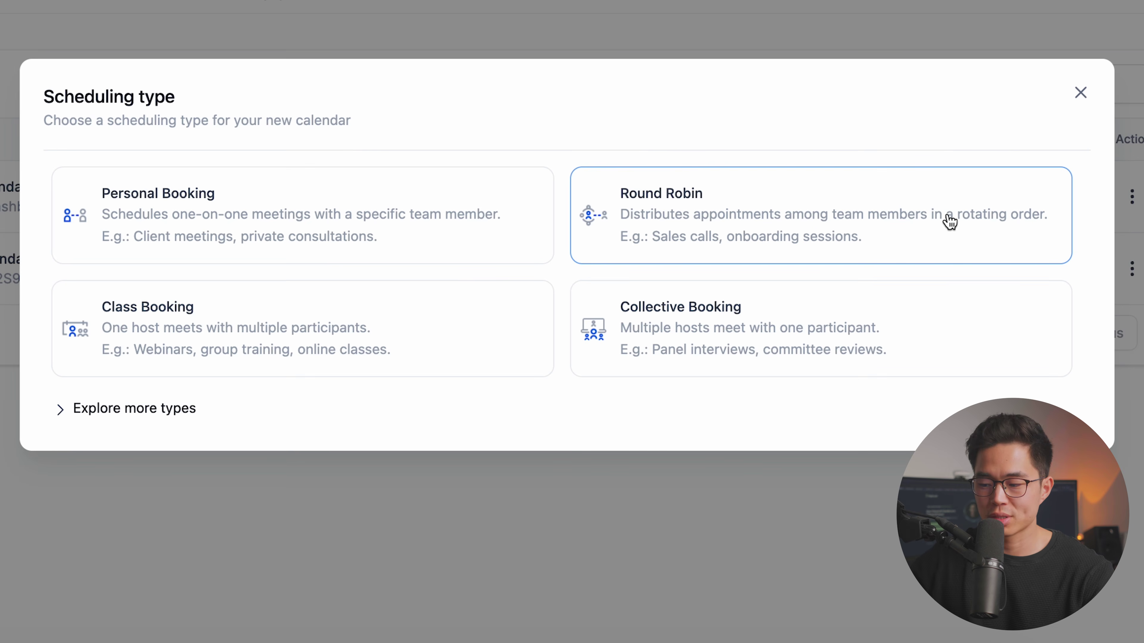
left_click(1016, 239)
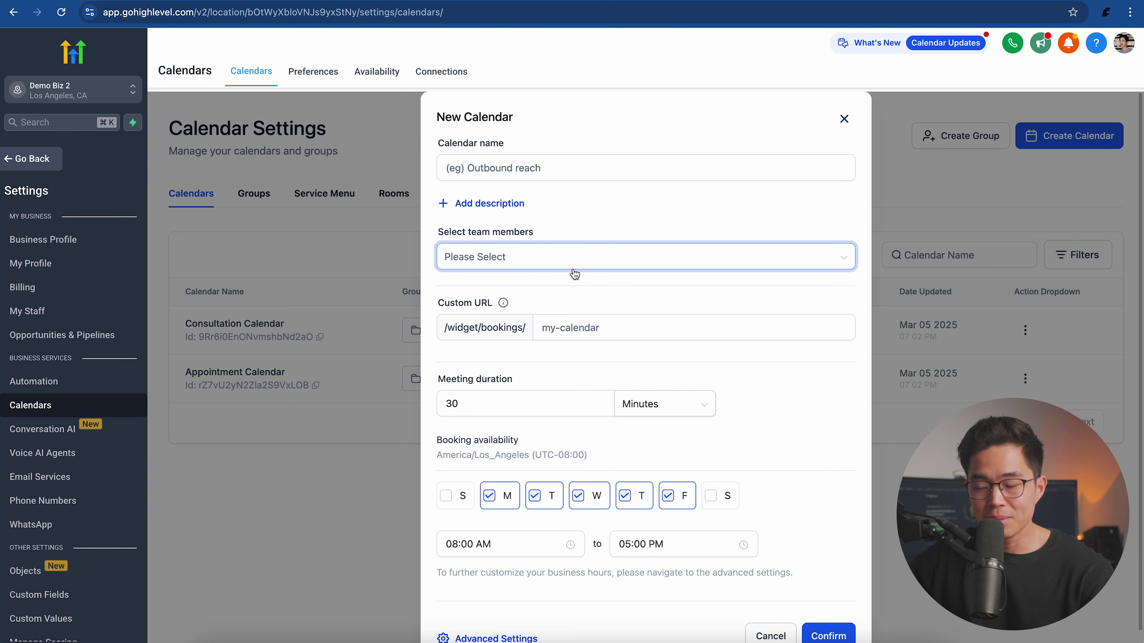
scroll(532, 288, "down", 1)
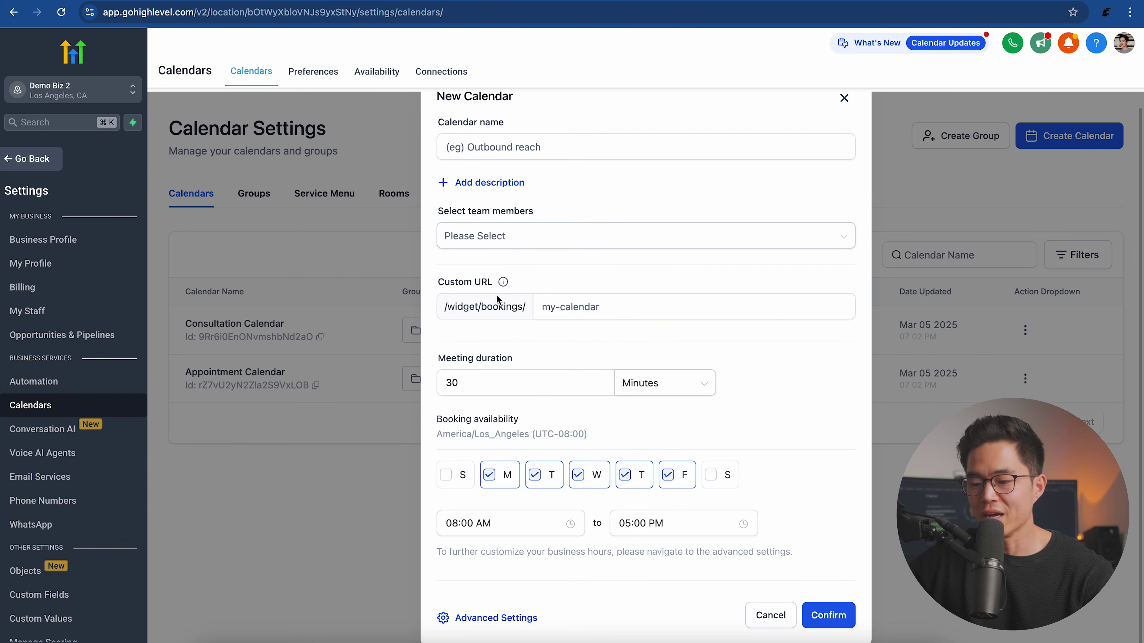
left_click(533, 377)
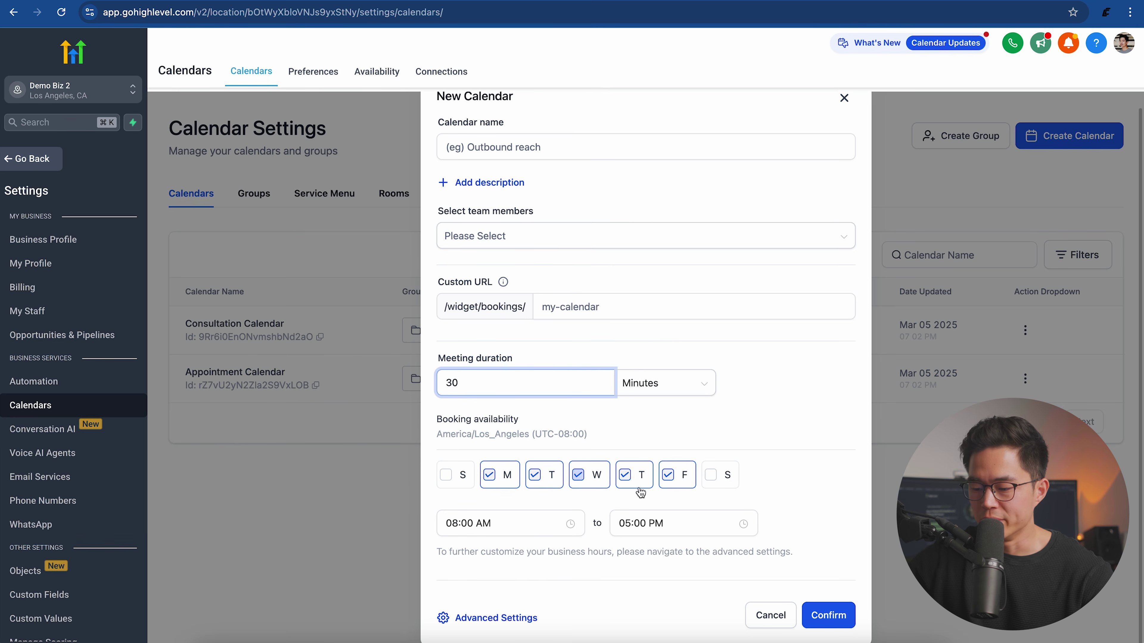
left_click(832, 616)
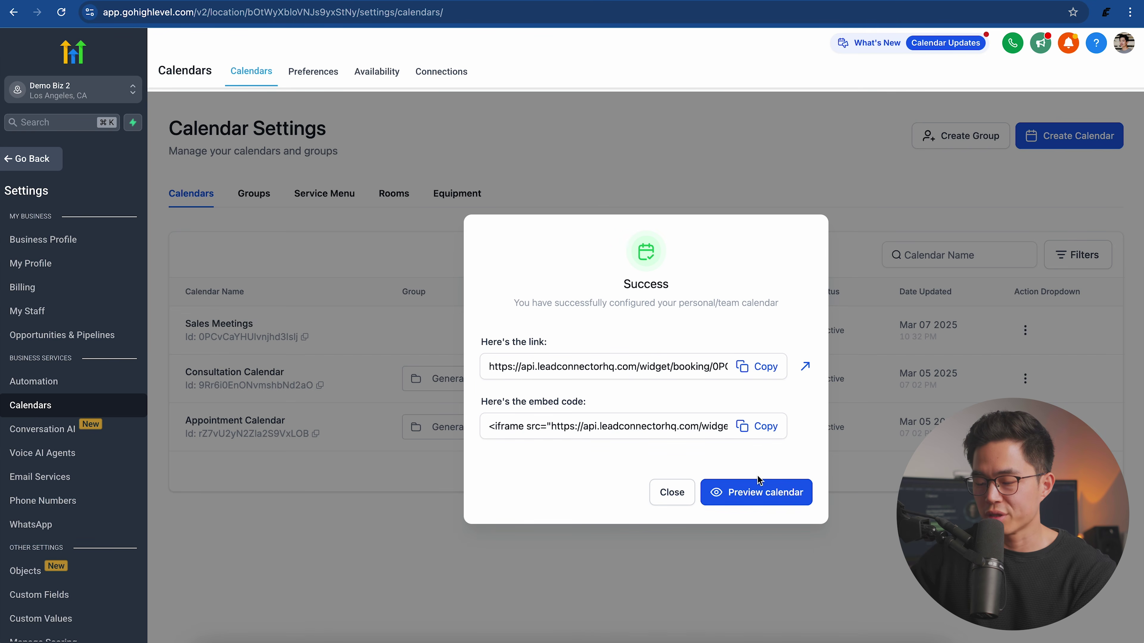
Step: Preview the Sales Meetings booking page and select the 03:00 PM slot on March 7
left_click(759, 492)
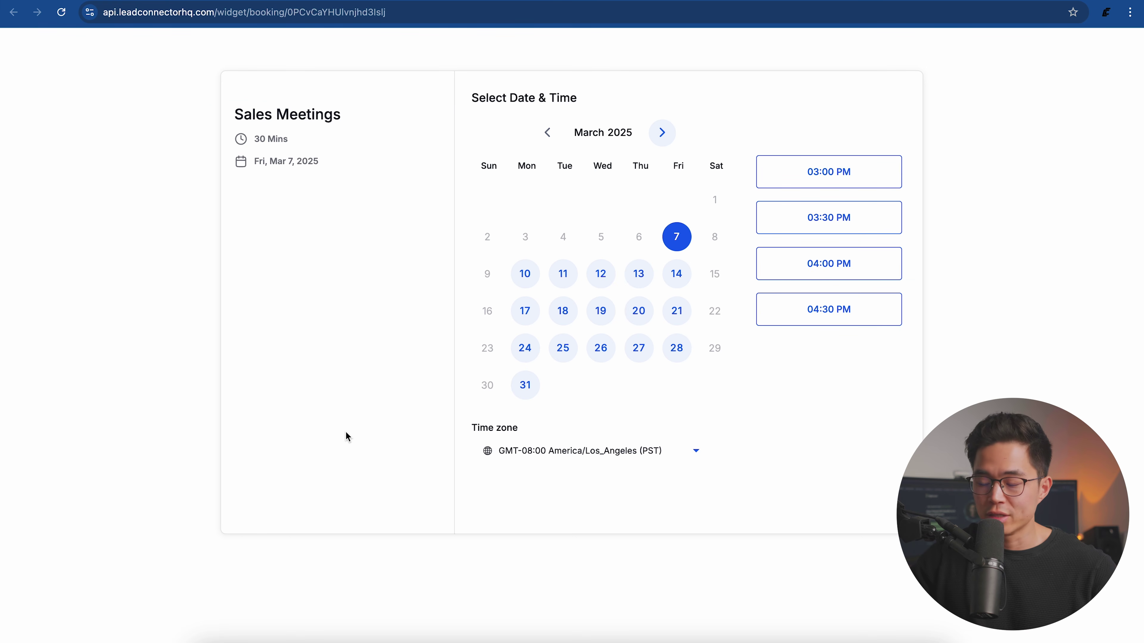
left_click(838, 173)
left_click(873, 171)
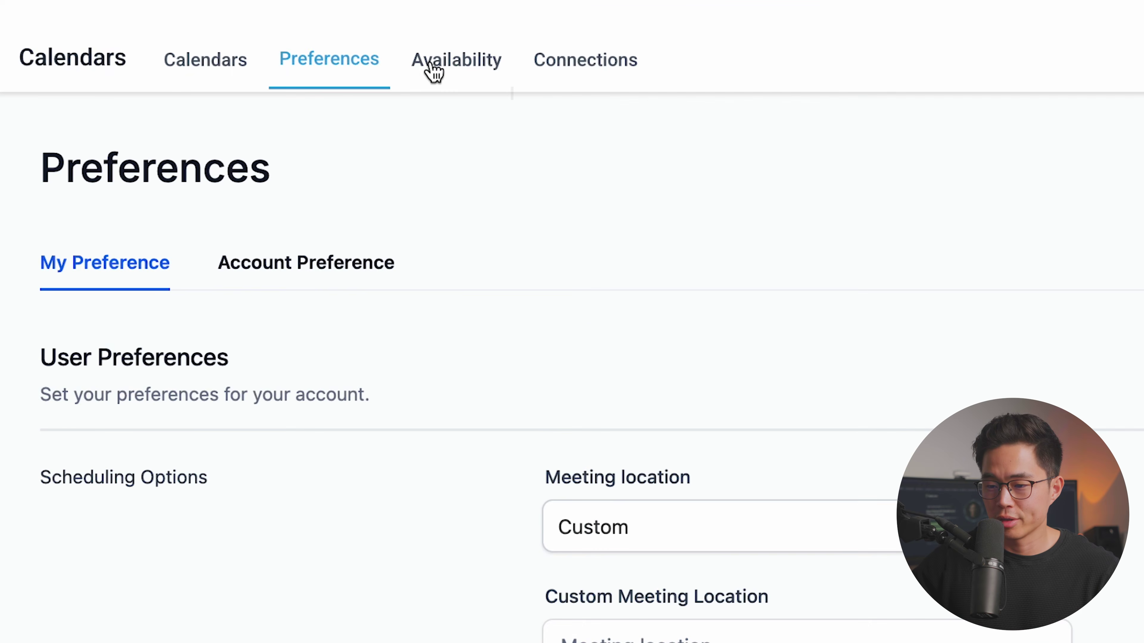
Step: Review the calendar settings for availability and third-party connections
left_click(433, 72)
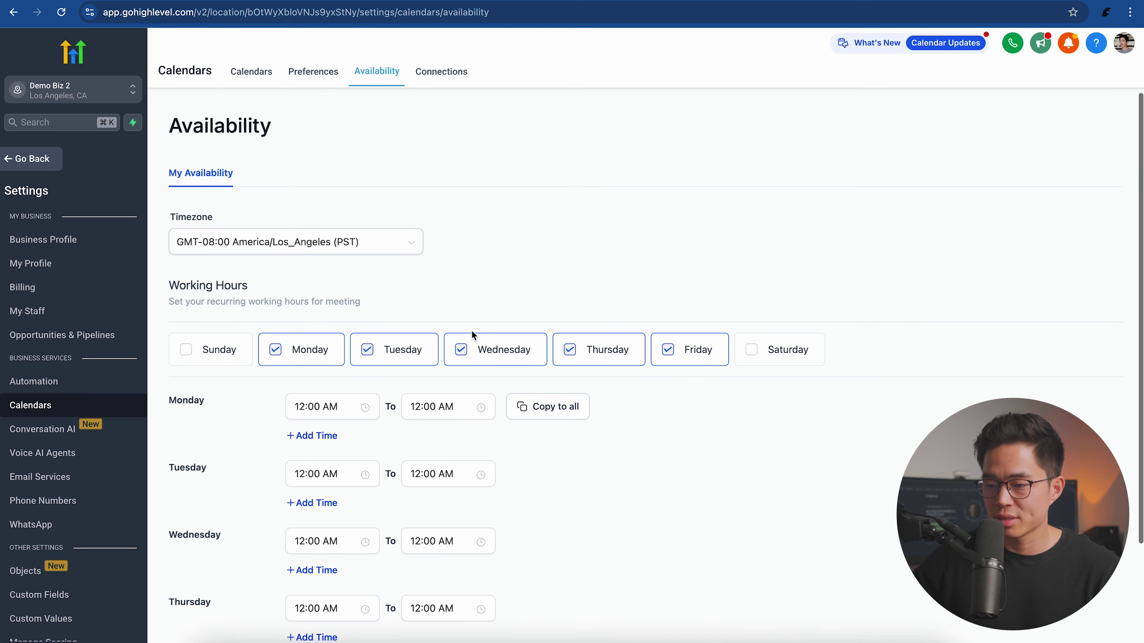
left_click(448, 72)
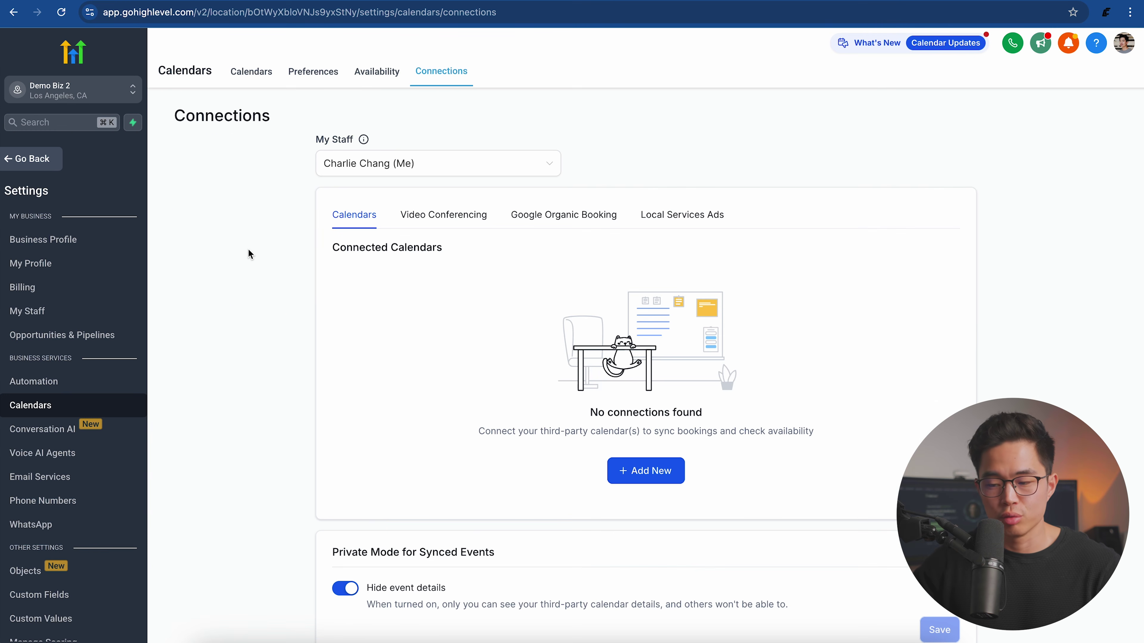
scroll(247, 248, "down", 1)
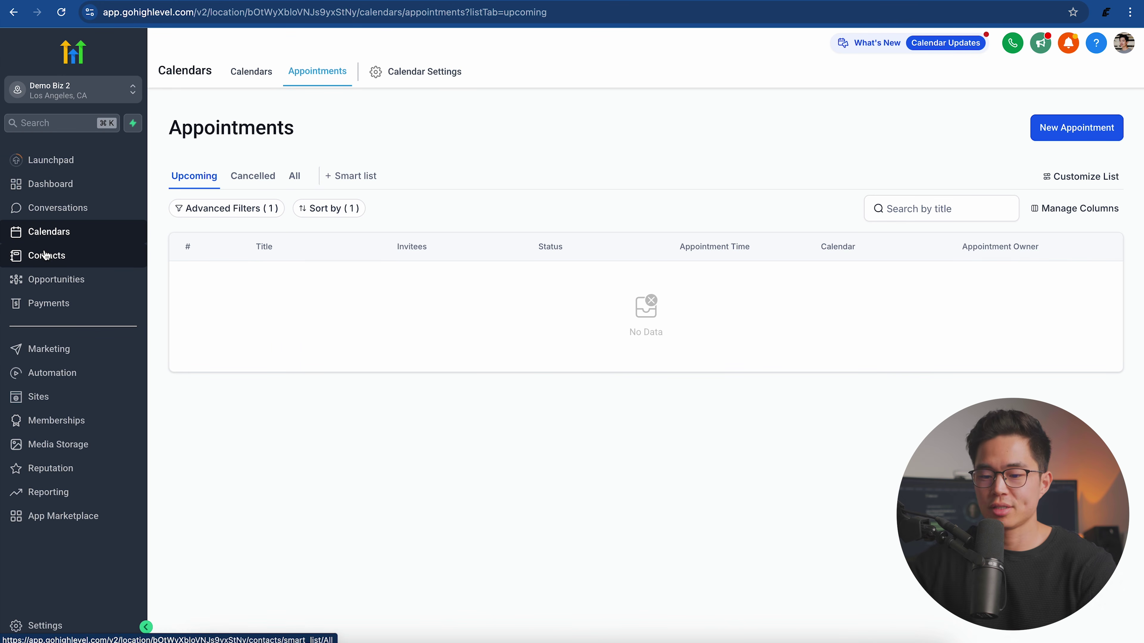
Step: Open the list of all contacts
left_click(79, 256)
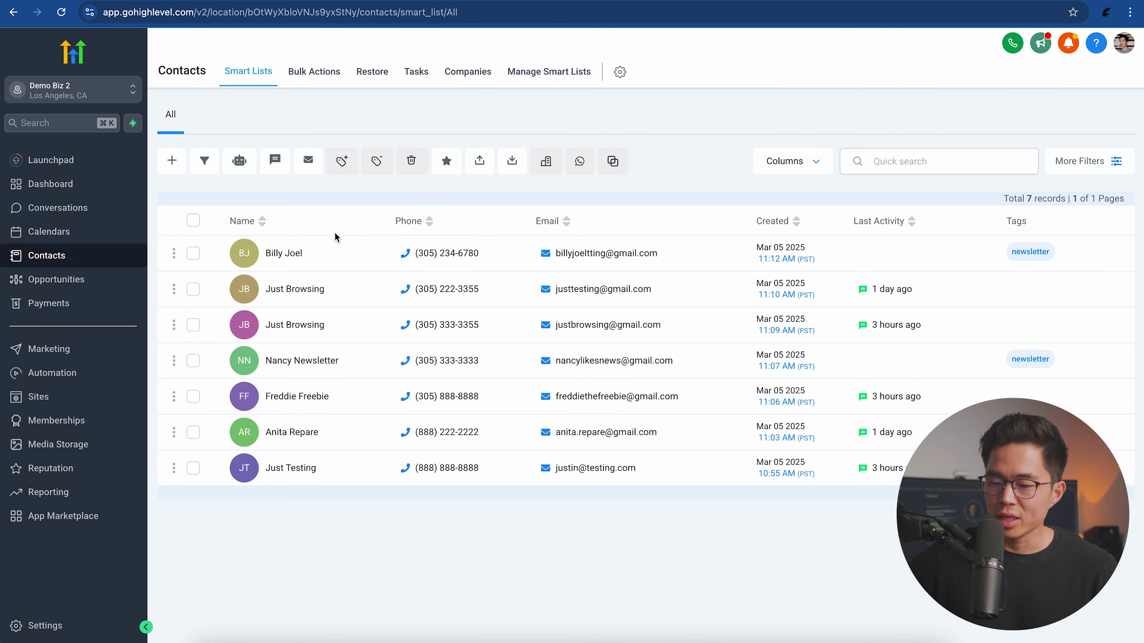
Step: Open the most recently created contact's record and view its tags and active automation workflow
left_click(283, 254)
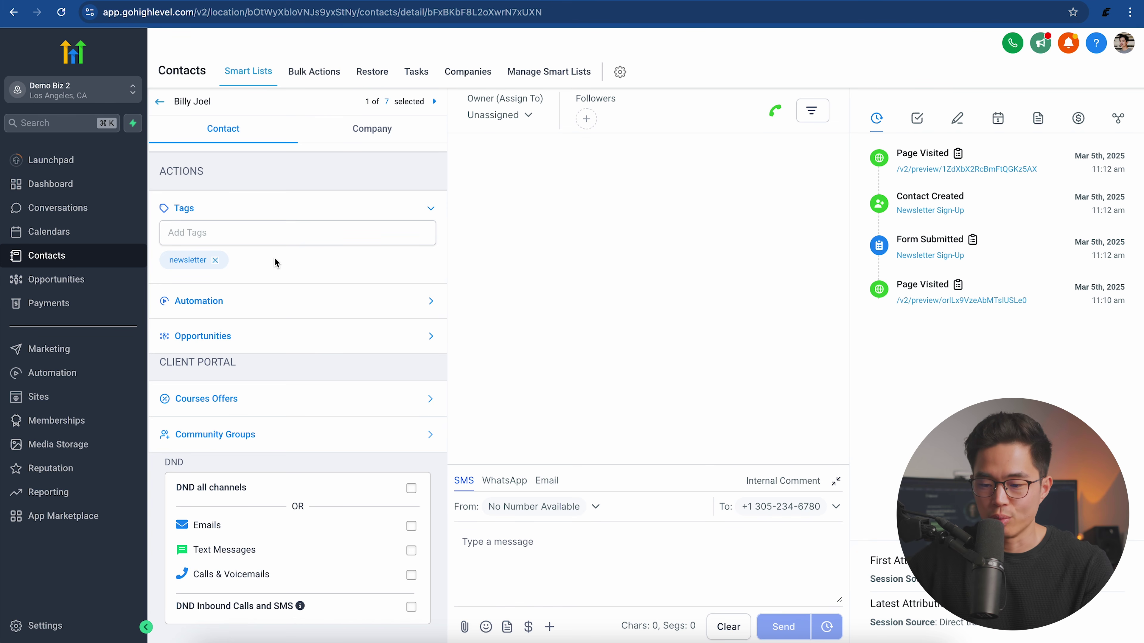
scroll(316, 268, "down", 2)
left_click(428, 263)
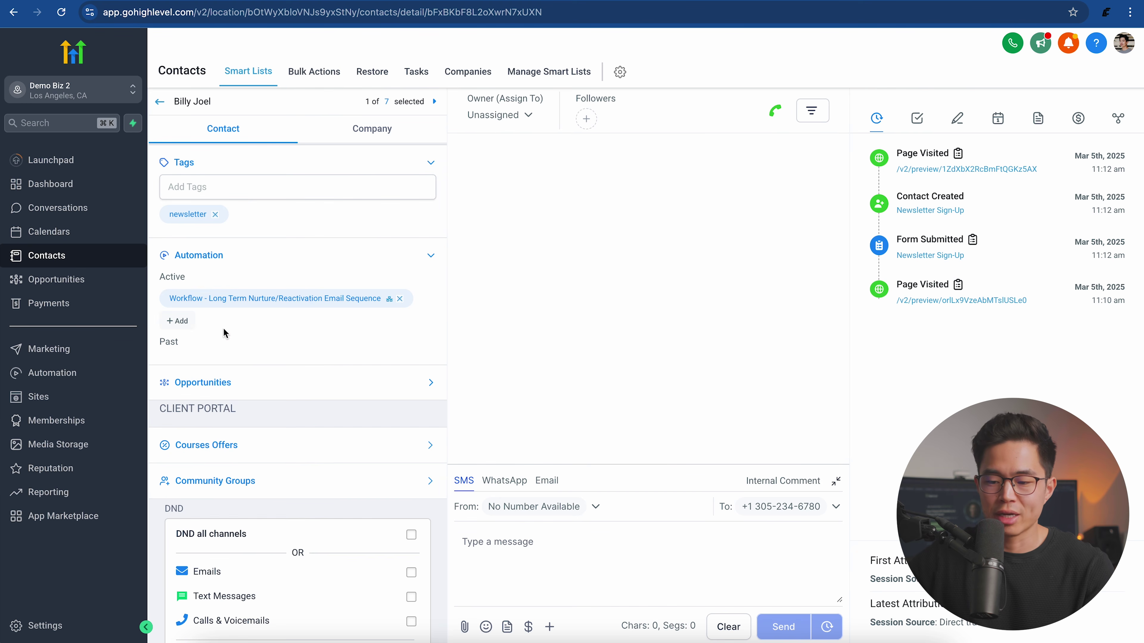
scroll(310, 316, "down", 2)
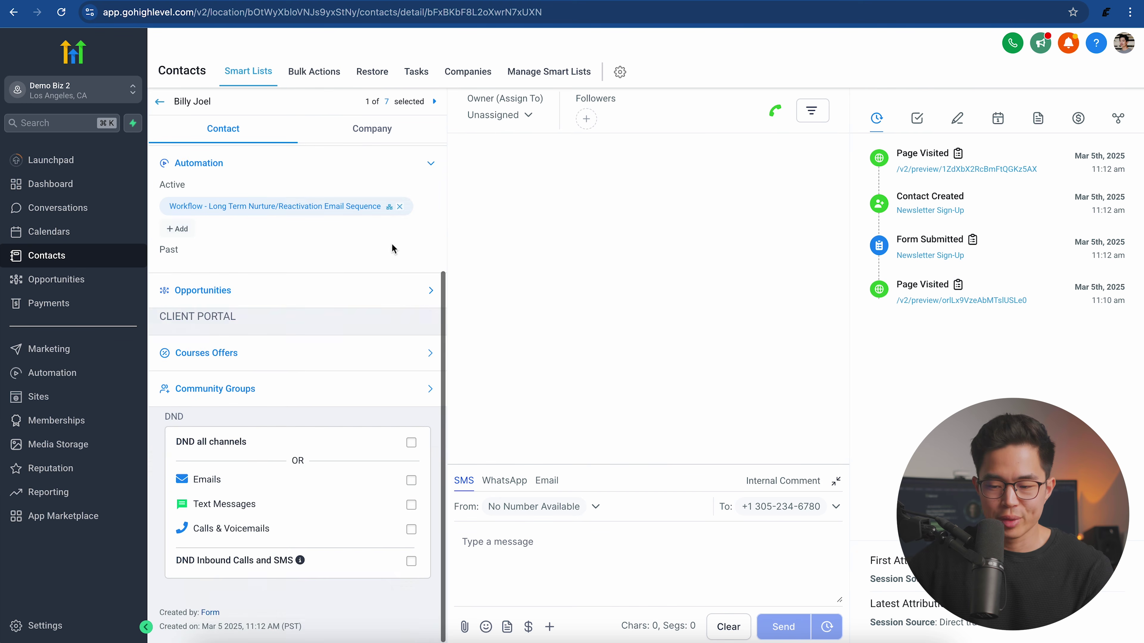
Step: Look through the contact's course offers and community groups options in the client portal section
left_click(309, 356)
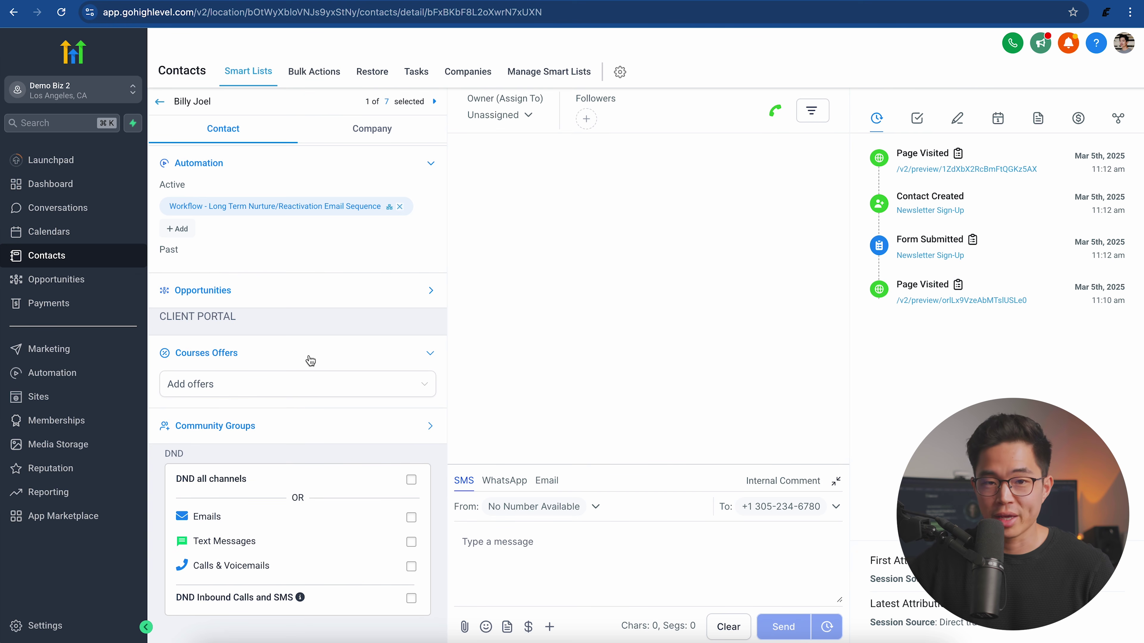
left_click(366, 393)
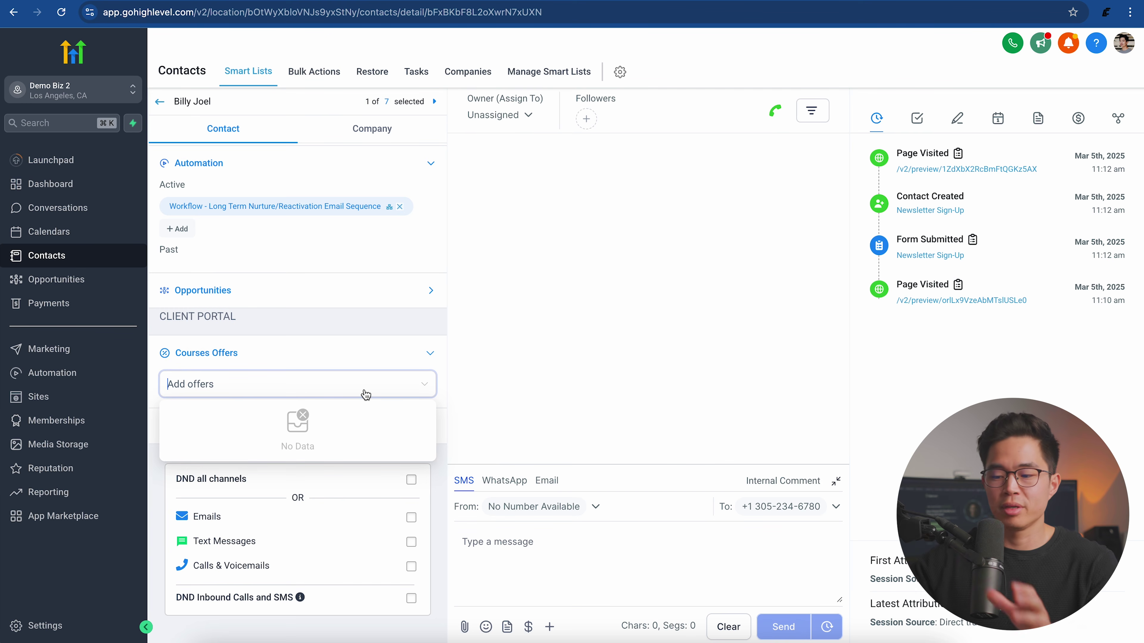
left_click(366, 393)
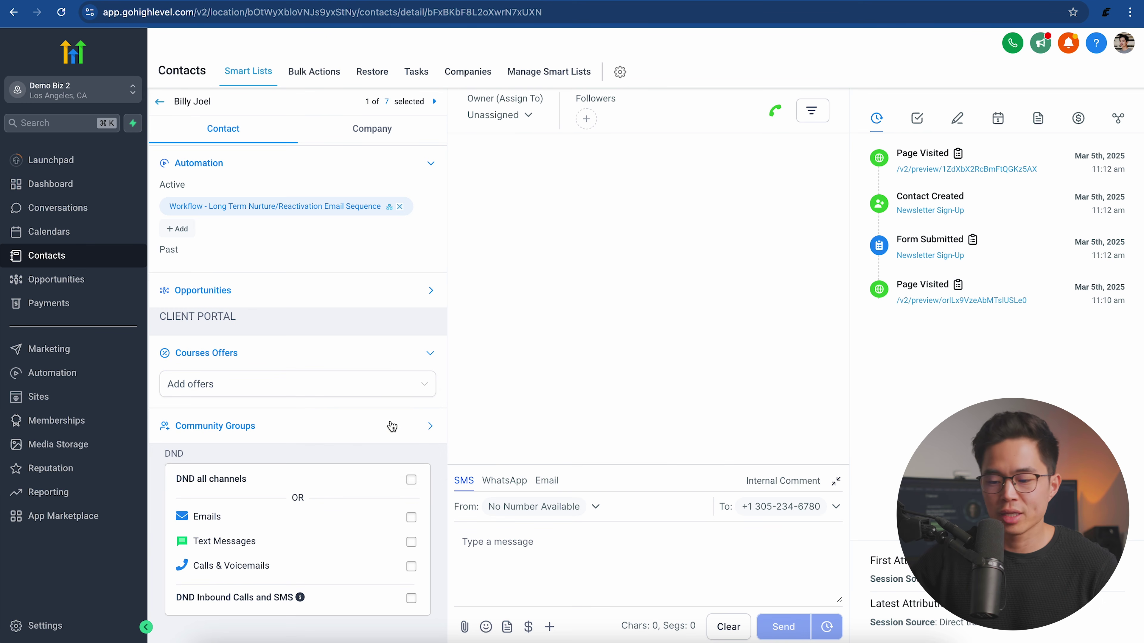
left_click(390, 428)
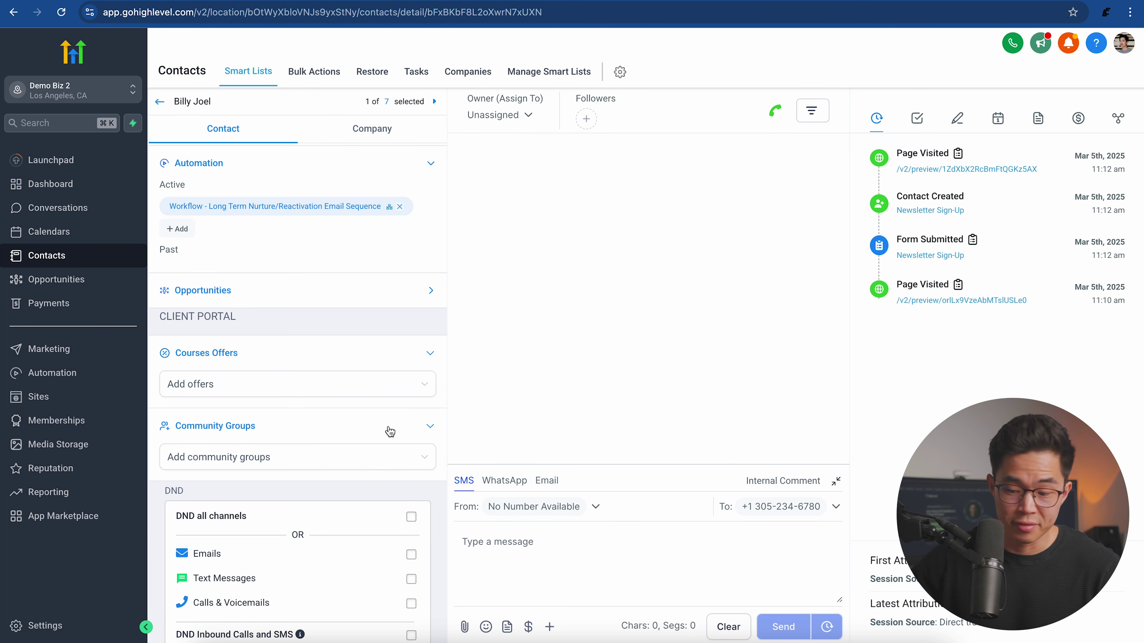
scroll(428, 413, "down", 2)
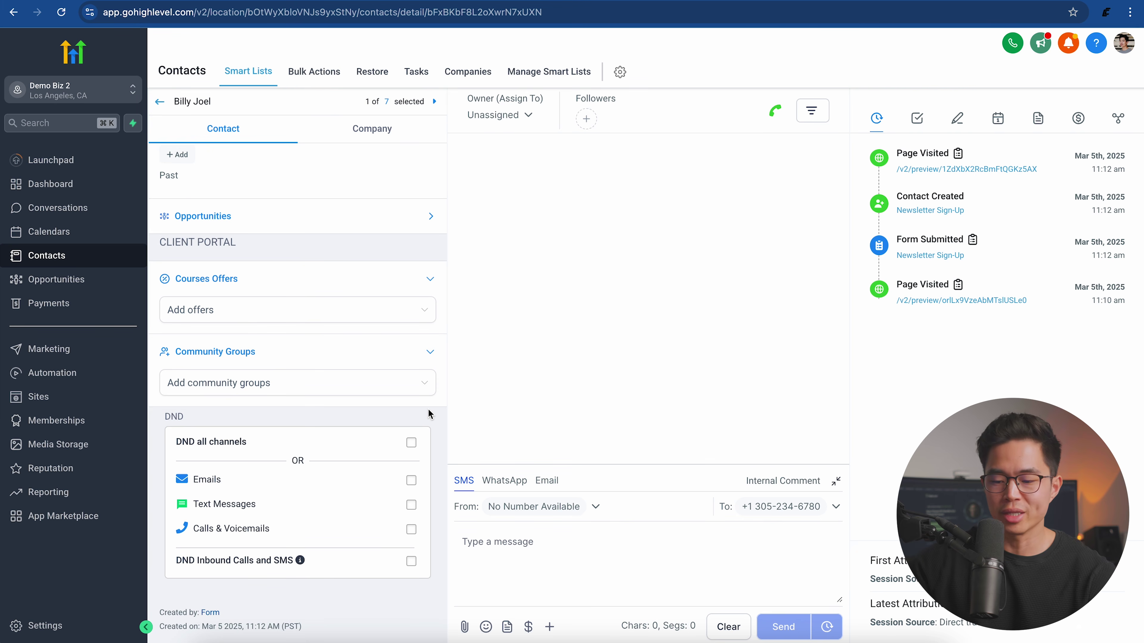
Step: View the WhatsApp and email message options for contacting this person
scroll(428, 408, "up", 6)
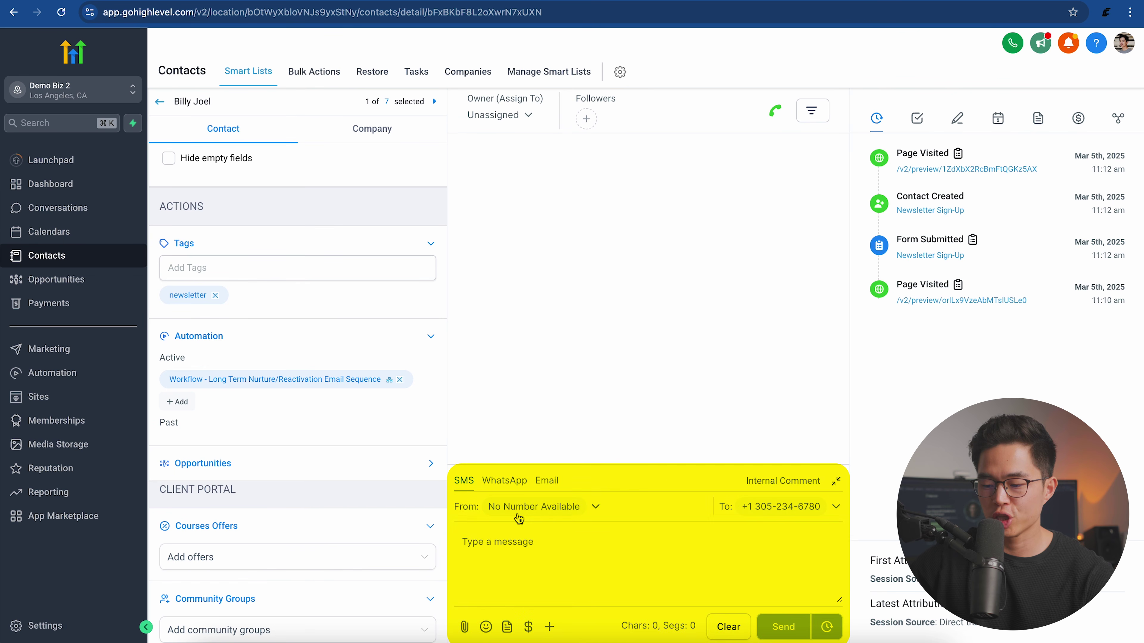
left_click(501, 481)
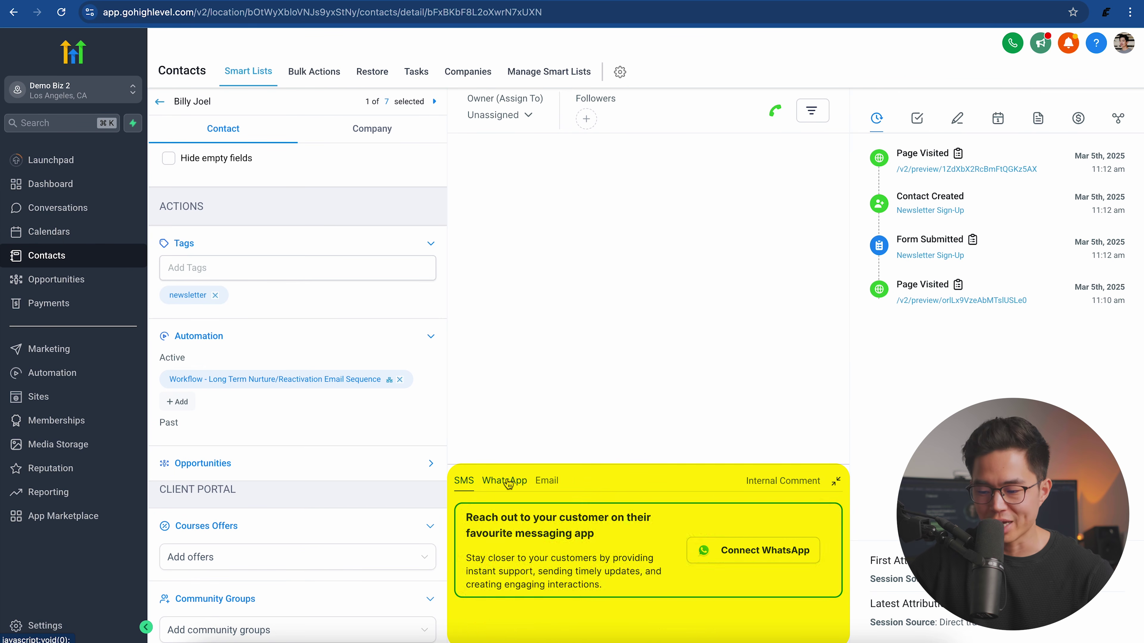
left_click(547, 481)
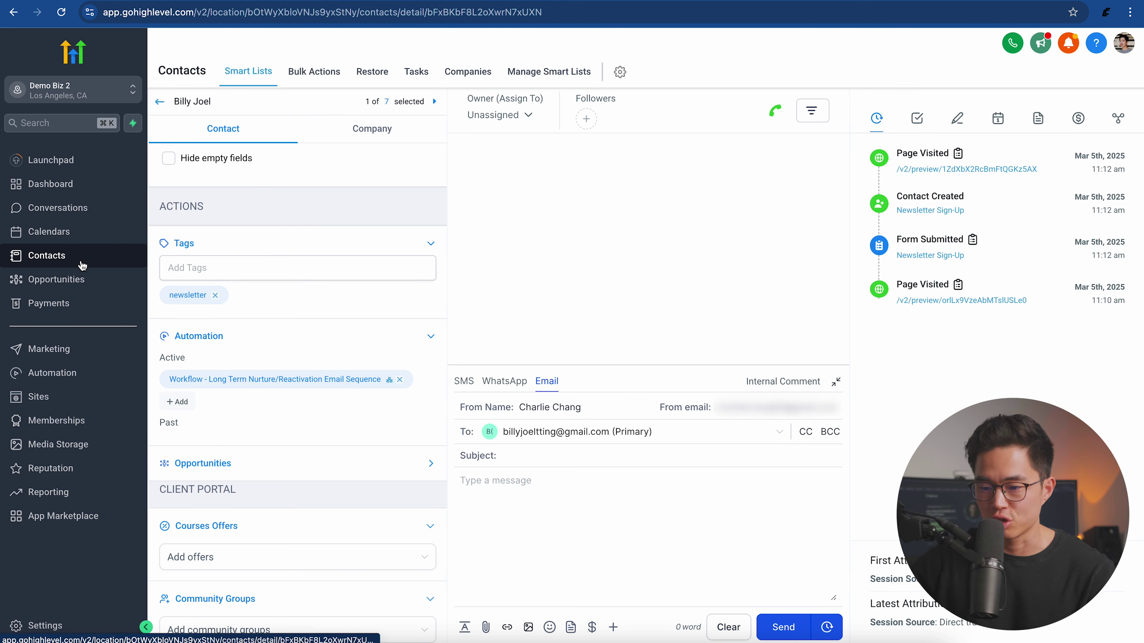
Step: Open the opportunities board and view the Sales Pipeline stages and cards
left_click(83, 285)
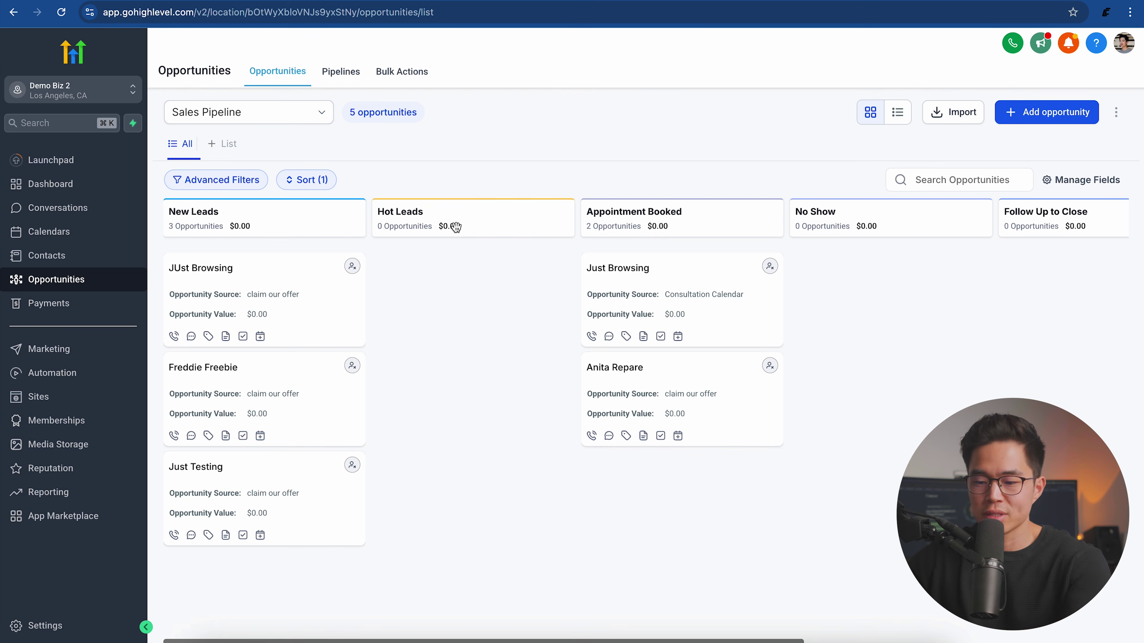
mouse_move(231, 283)
left_mouse_down()
mouse_move(457, 297)
mouse_move(244, 268)
left_mouse_up()
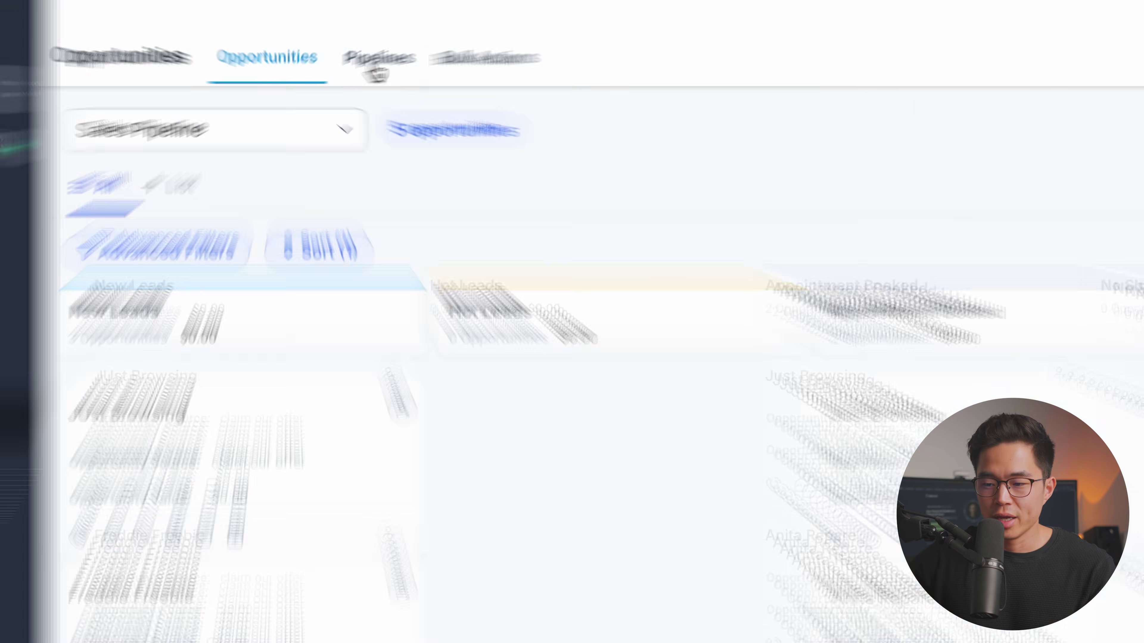
Step: Start a new opportunity pipeline and name it Sales Pipeline 2
left_click(339, 73)
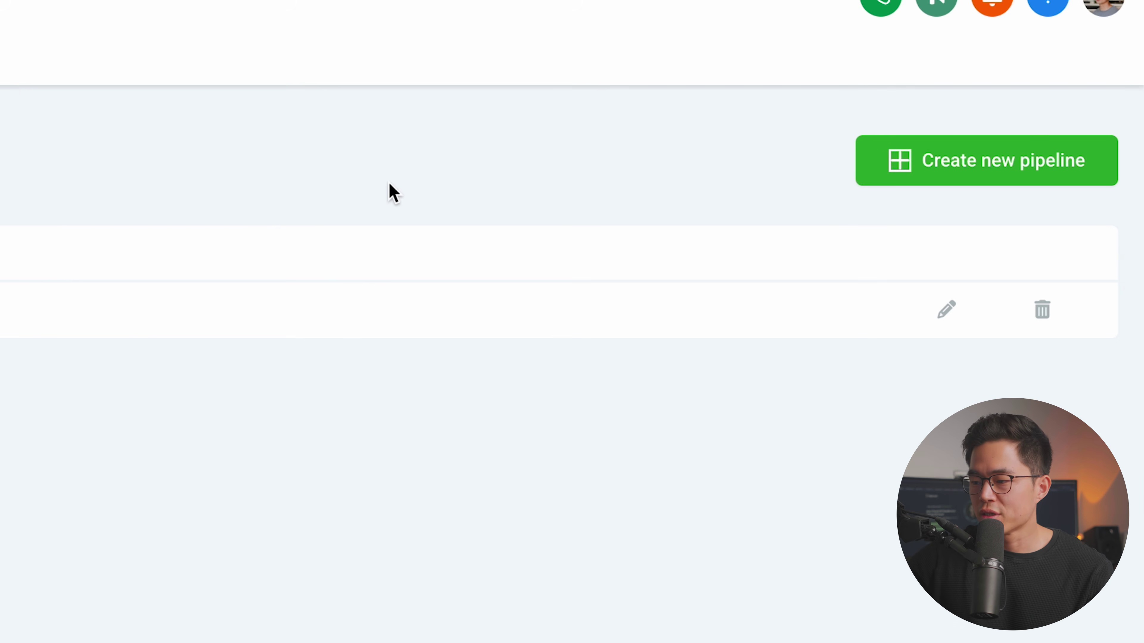
left_click(1011, 168)
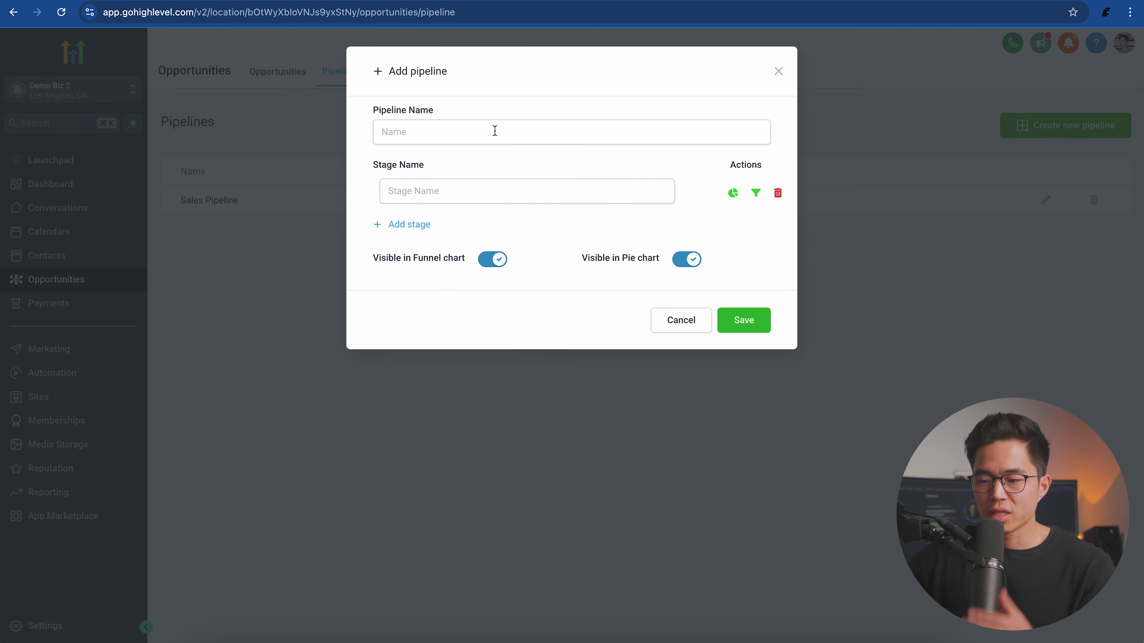
left_click(495, 131)
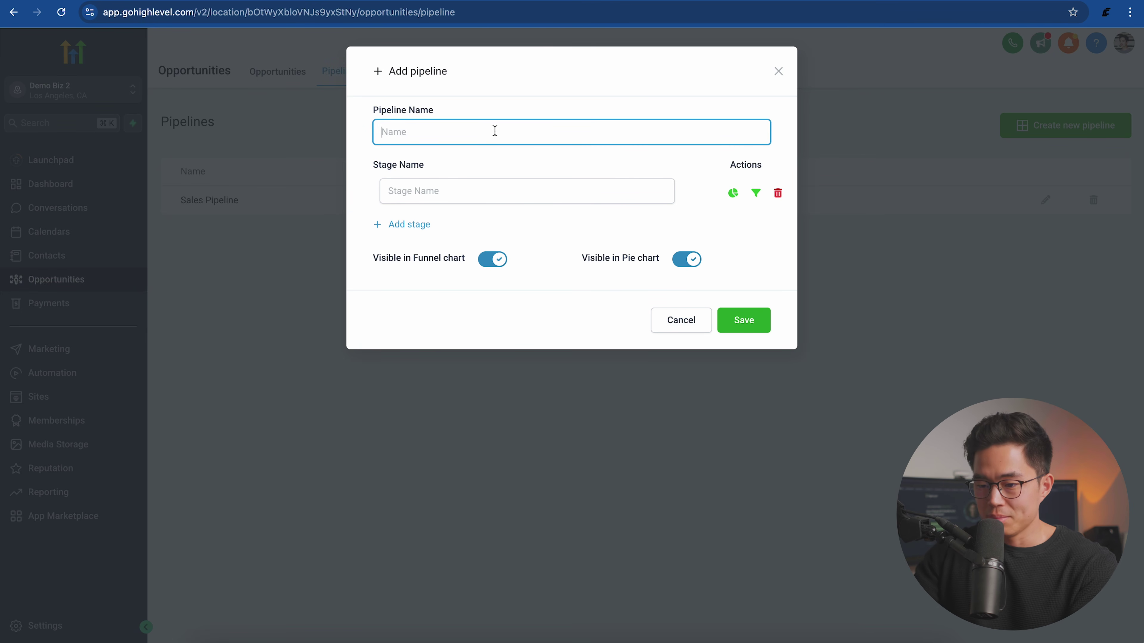
type("Sales Pipeline 2")
Step: Add the stages Cold, Watched video, Call booked, Call finished, Client onboarding and Finish, and save the pipeline
left_click(424, 227)
left_click(435, 191)
type("Cold")
key("Return")
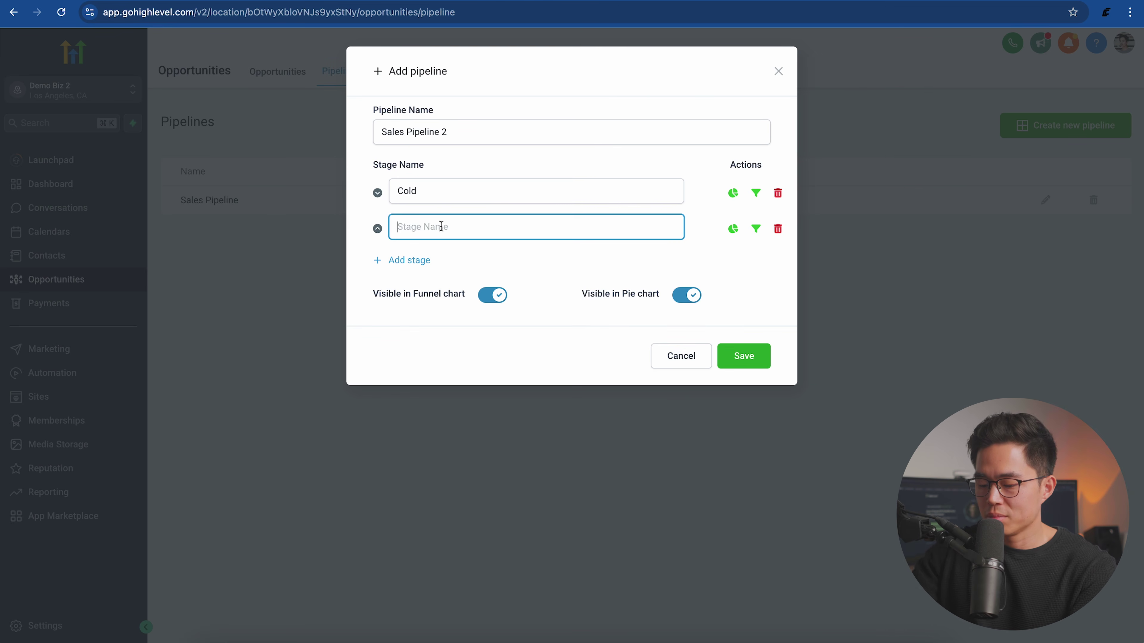
type("Watched video")
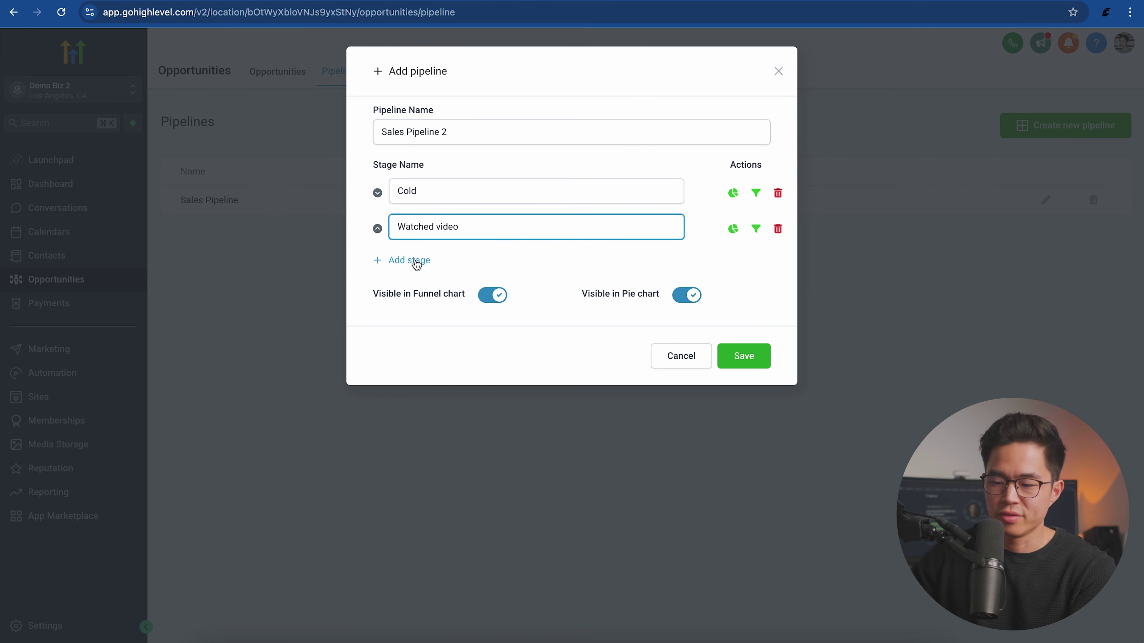
left_click(416, 266)
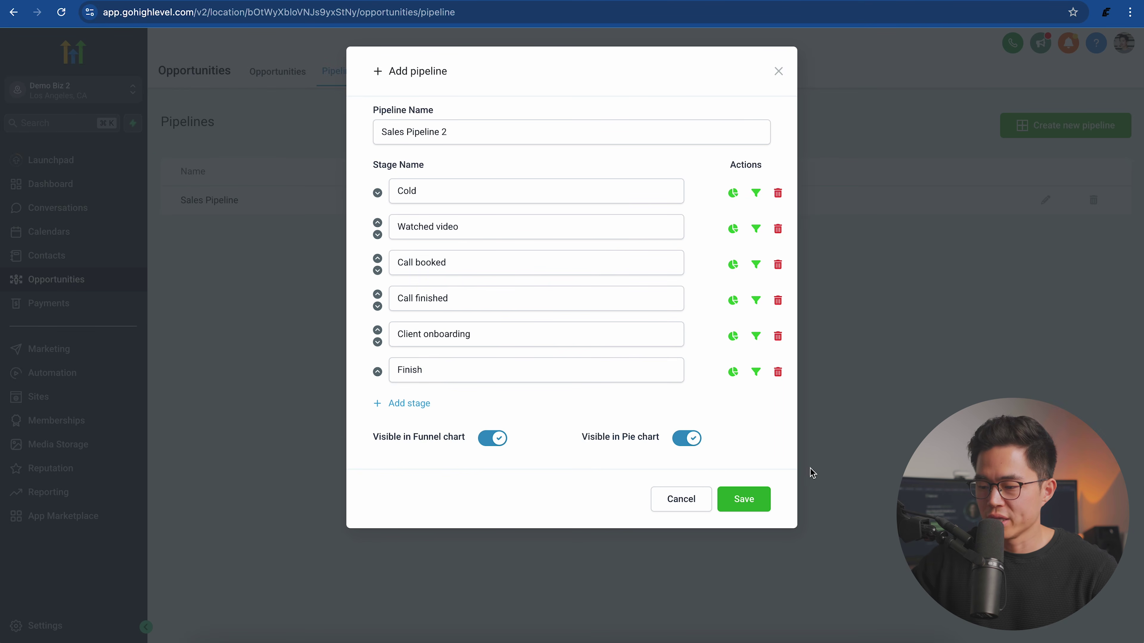
left_click(745, 499)
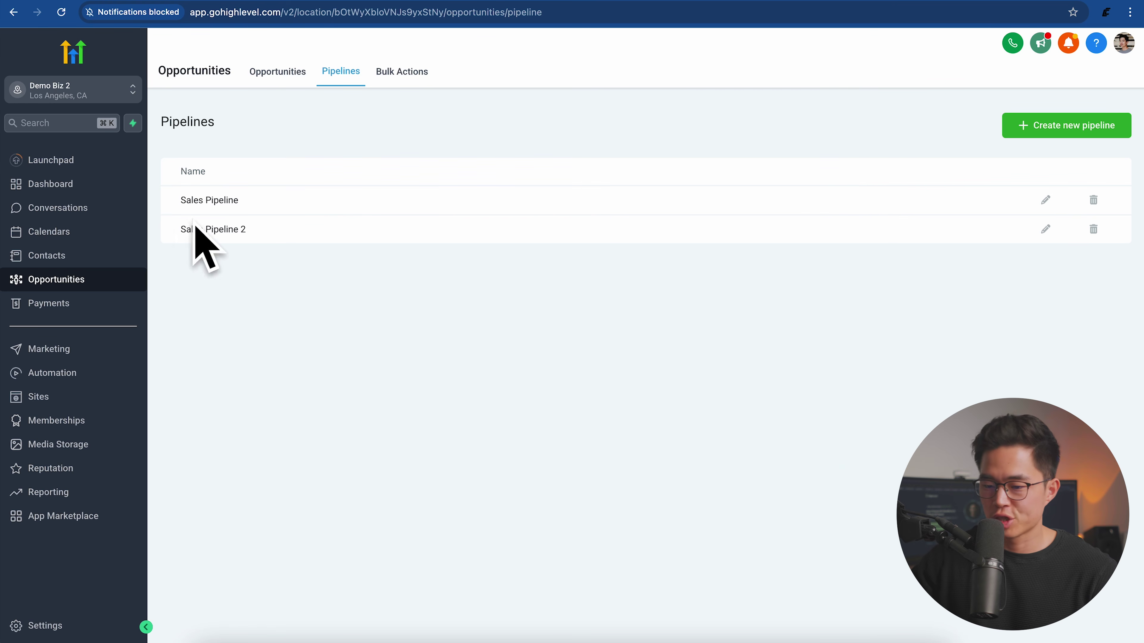
Step: Return to the opportunities board and switch it to Sales Pipeline 2
left_click(272, 73)
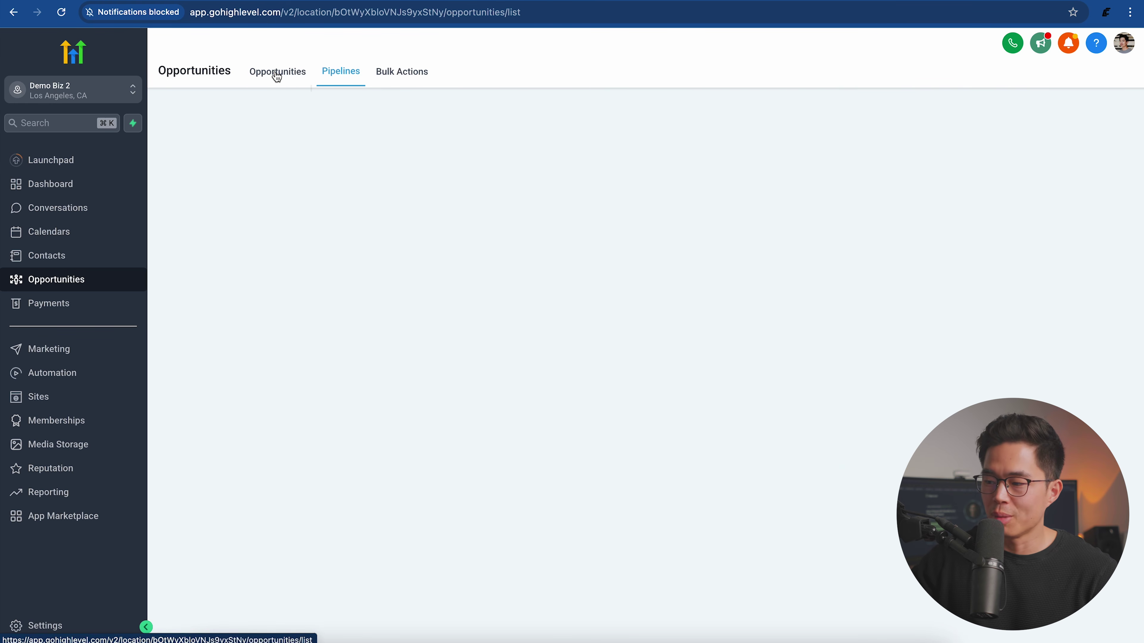
left_click(251, 112)
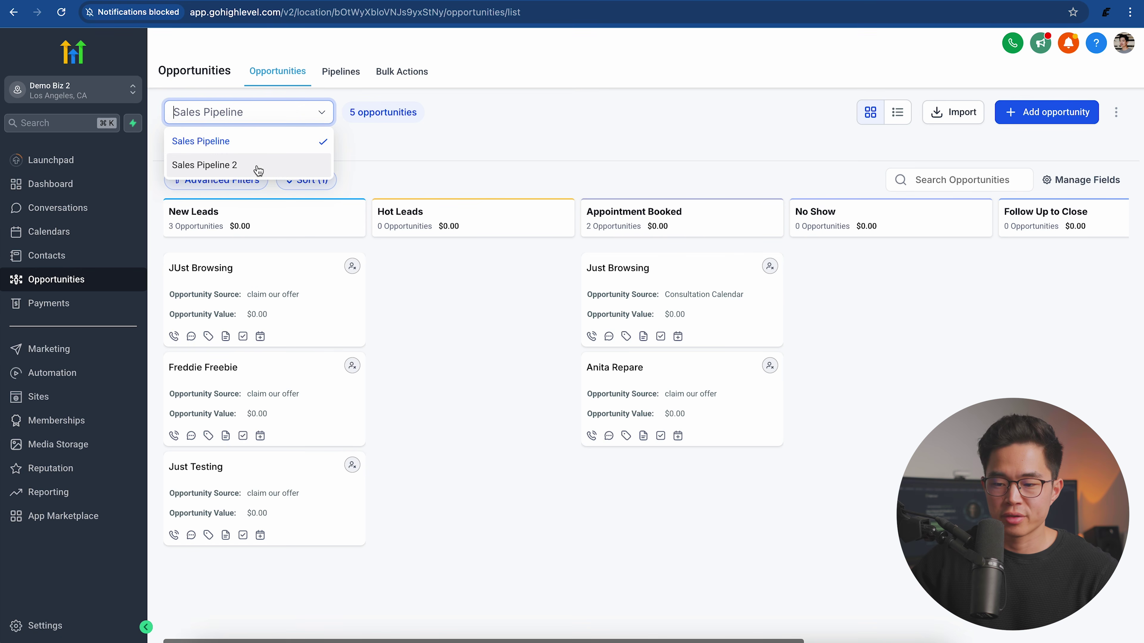
left_click(464, 140)
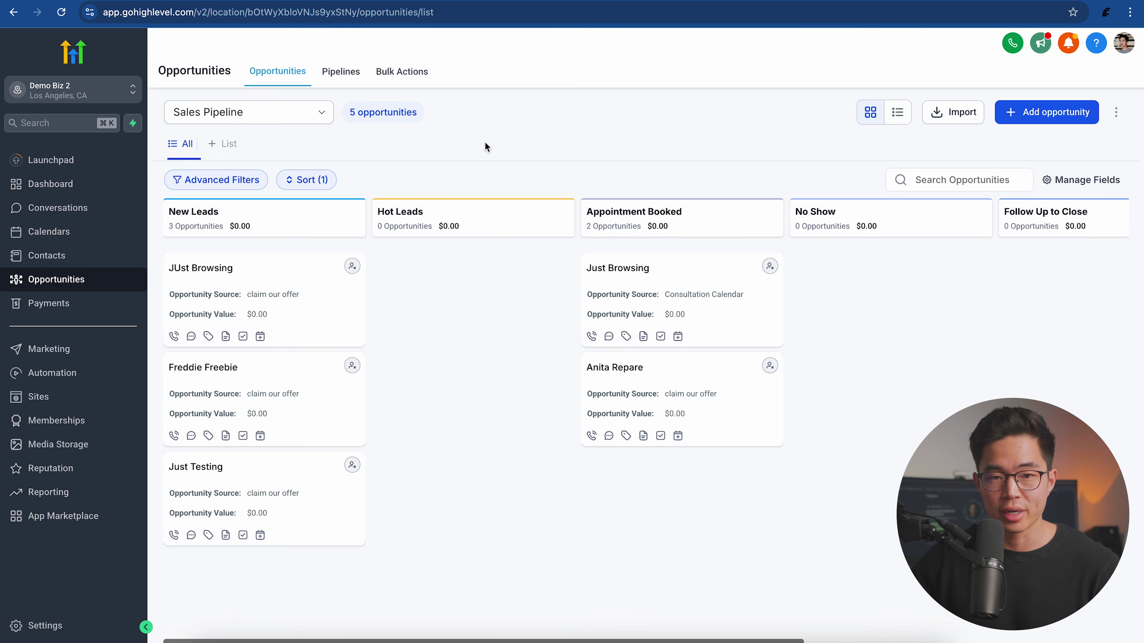
left_click(272, 112)
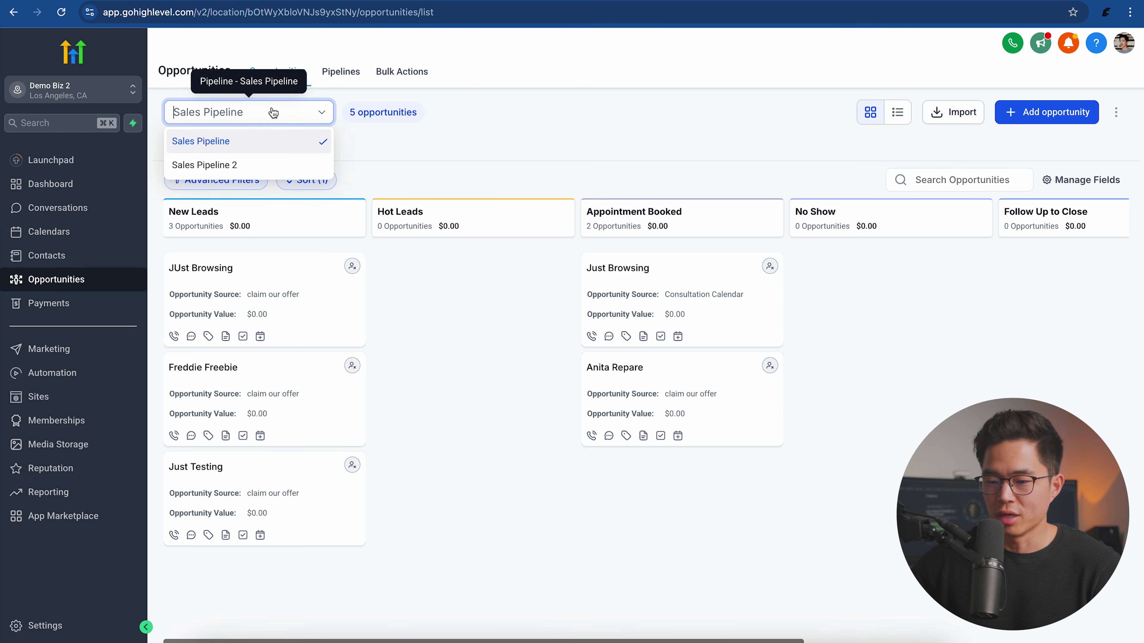
left_click(241, 166)
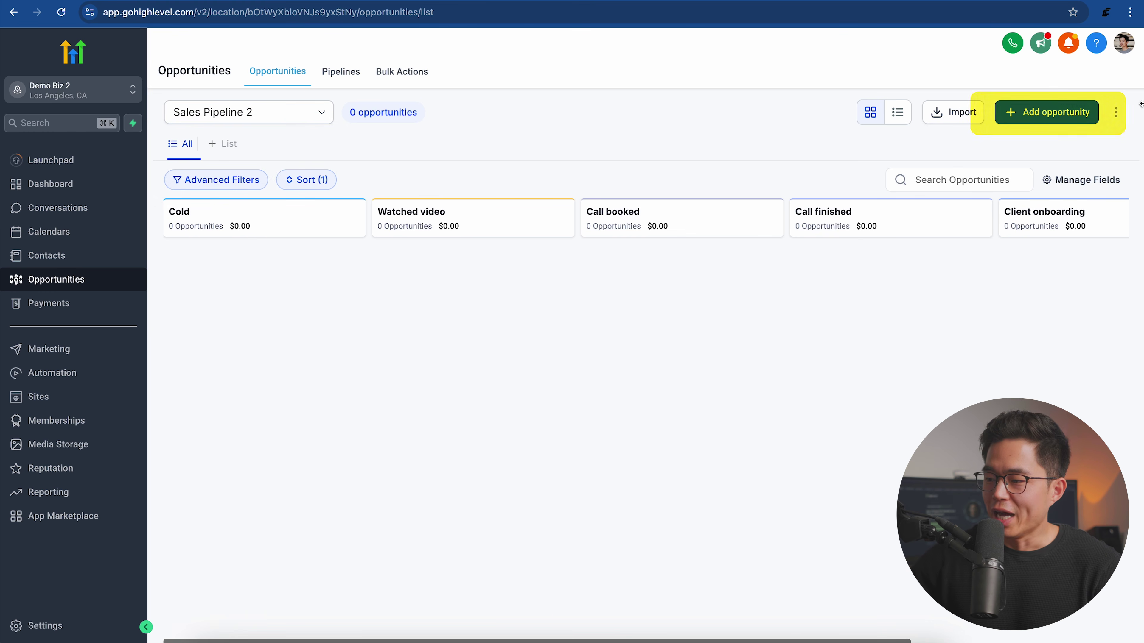
Step: Create an open opportunity in the Cold stage of Sales Pipeline 2 for the second-to-last contact in the contact list
left_click(1045, 120)
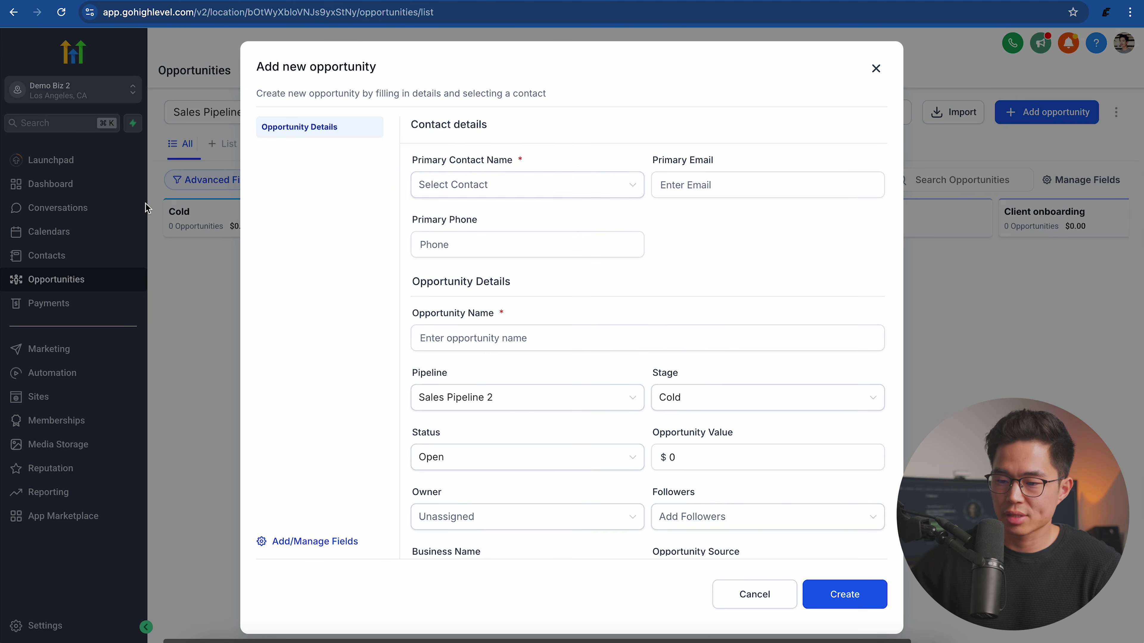
left_click(534, 186)
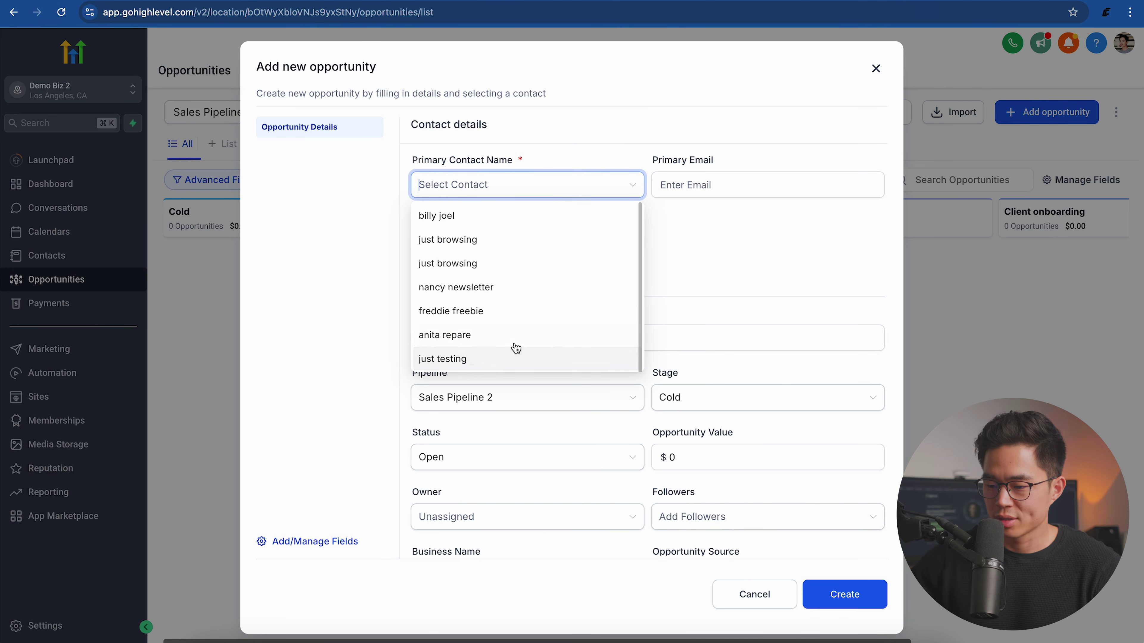
left_click(522, 338)
scroll(697, 268, "down", 2)
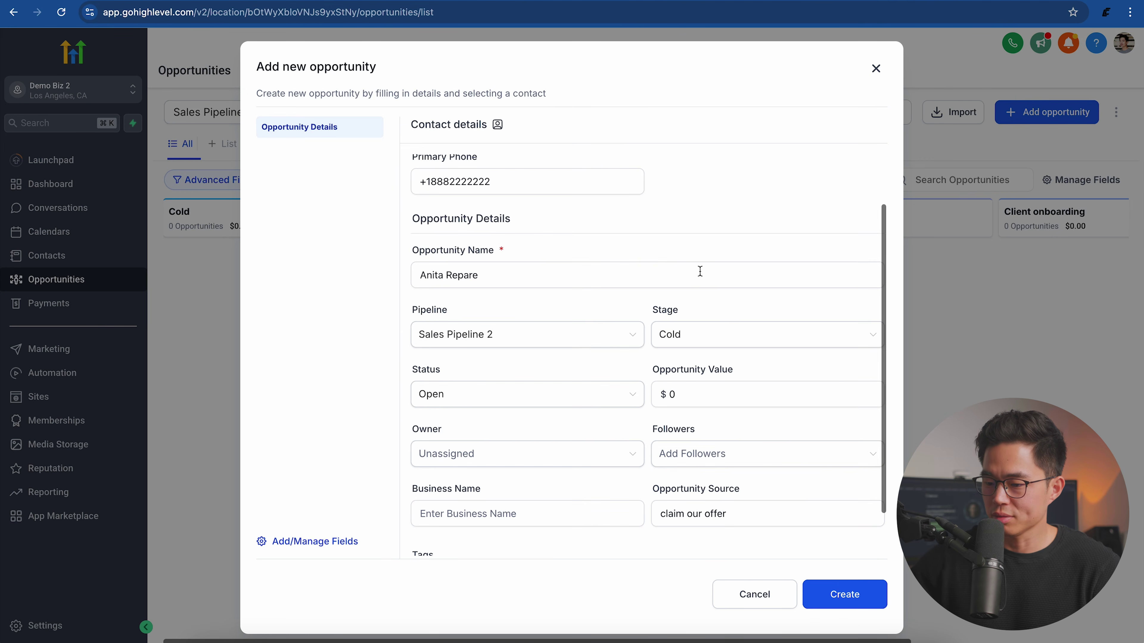
left_click(856, 600)
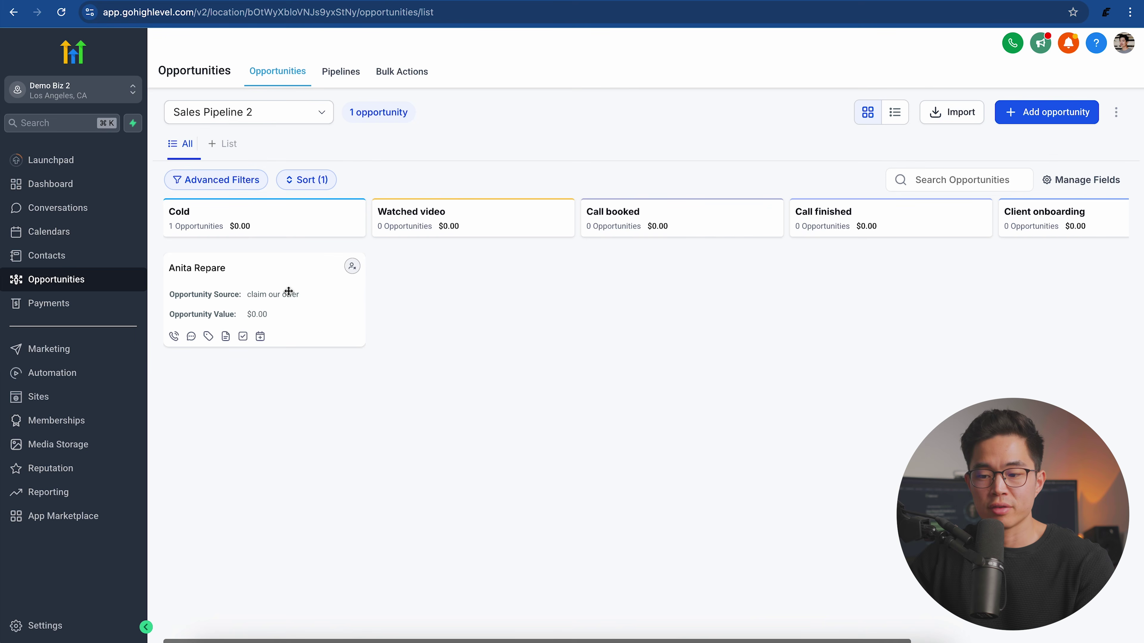
Step: Move the new opportunity card from the Cold stage to the Call booked stage
left_click_drag(256, 277, 672, 403)
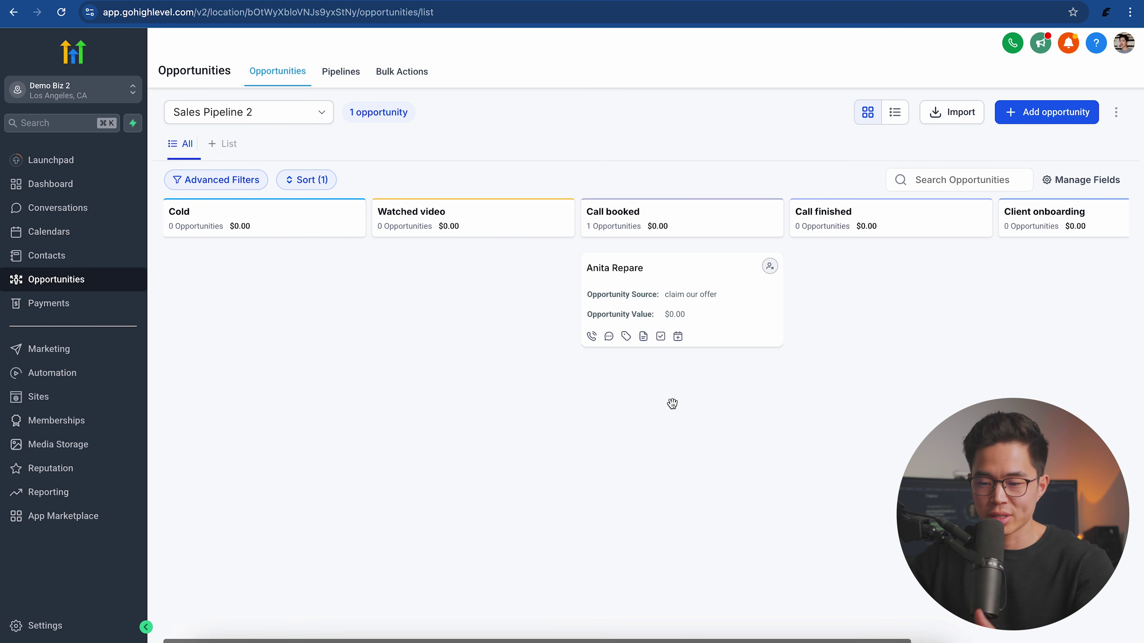
mouse_move(688, 278)
left_mouse_down()
mouse_move(876, 275)
mouse_move(670, 286)
left_mouse_up()
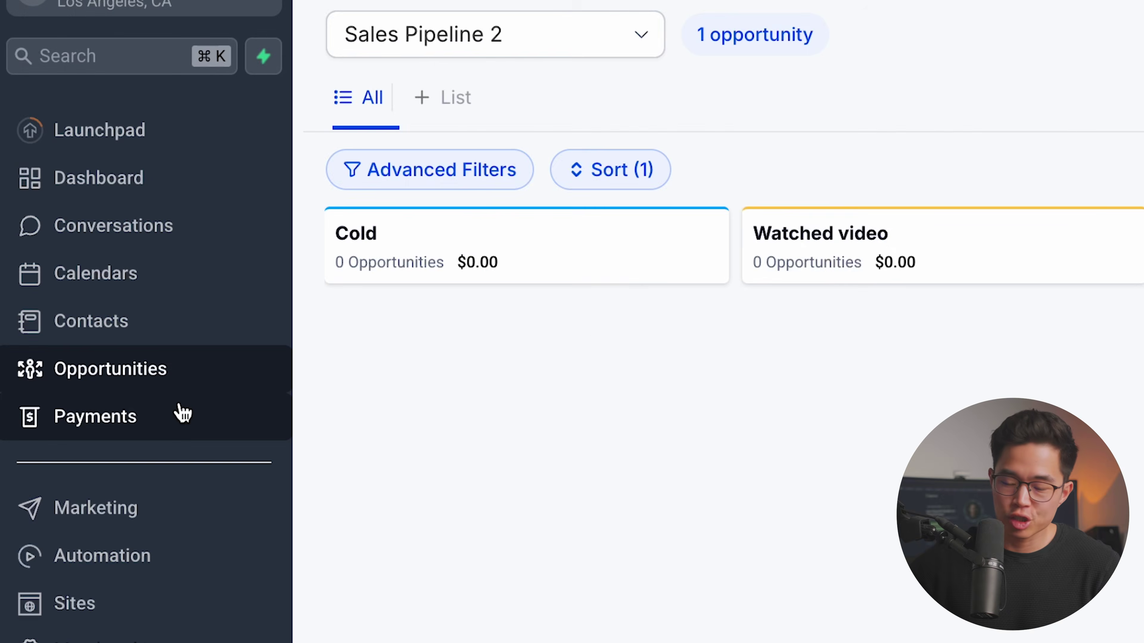
Step: Open the payments area, look over its invoices and products options, and view the coupons page
left_click(92, 301)
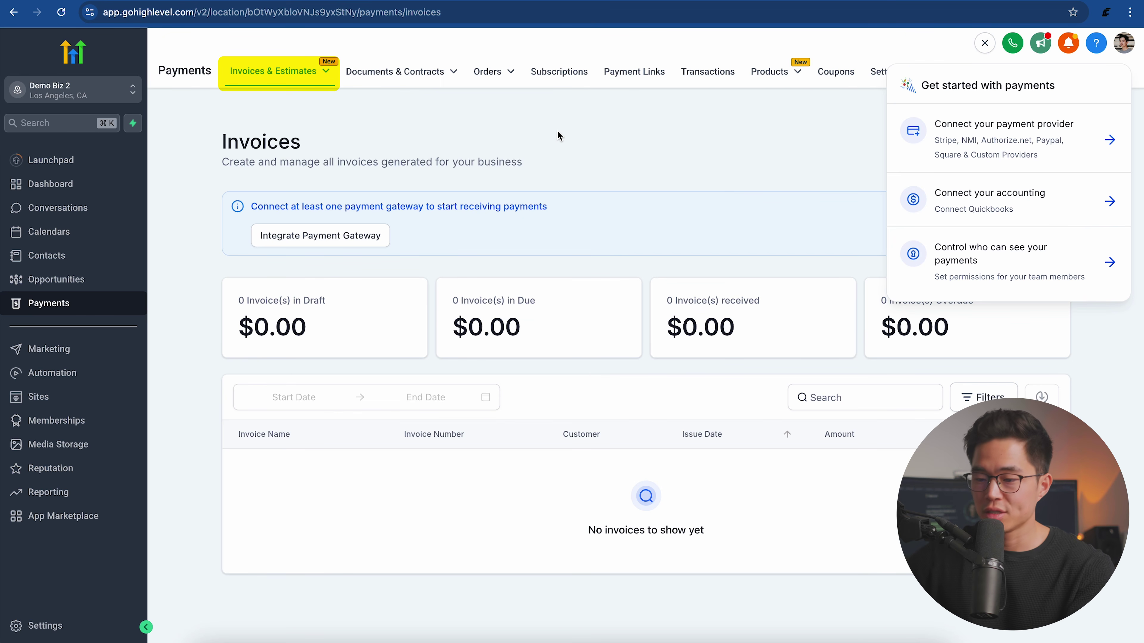
mouse_move(422, 84)
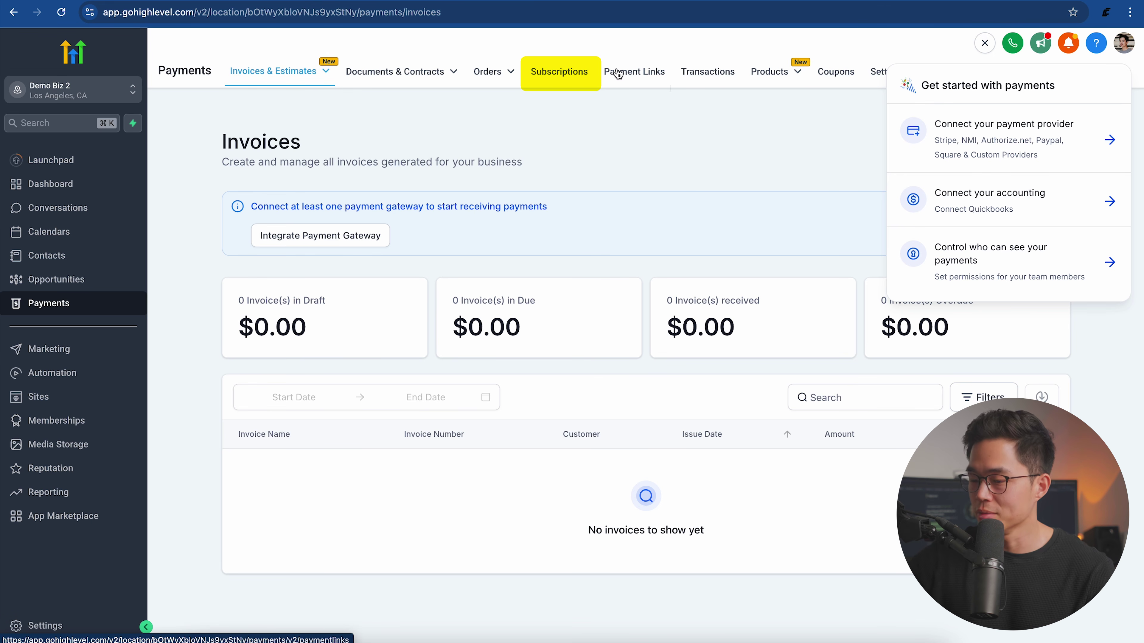
mouse_move(796, 78)
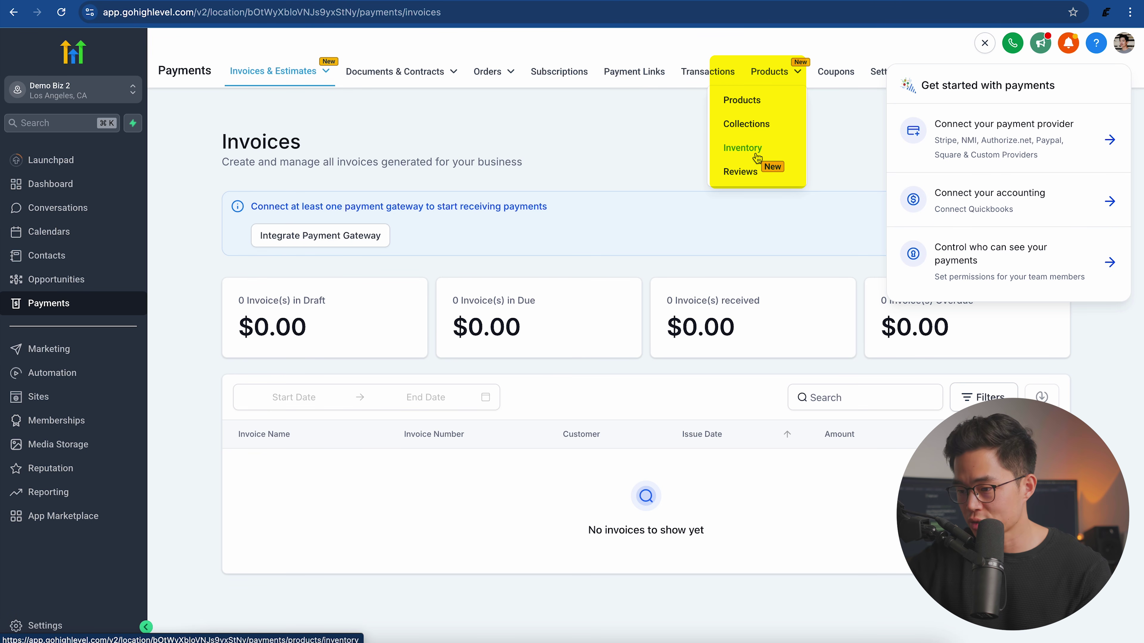
left_click(849, 80)
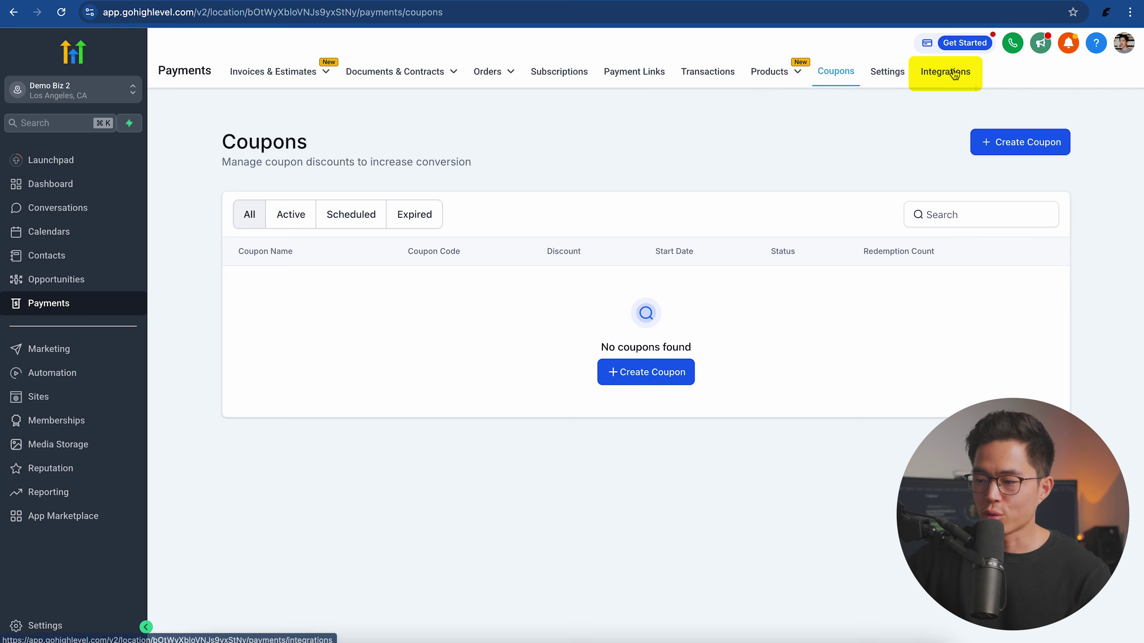
Step: View the payment provider integrations, and look over the social accounts that can be connected in the marketing Social Planner
left_click(955, 74)
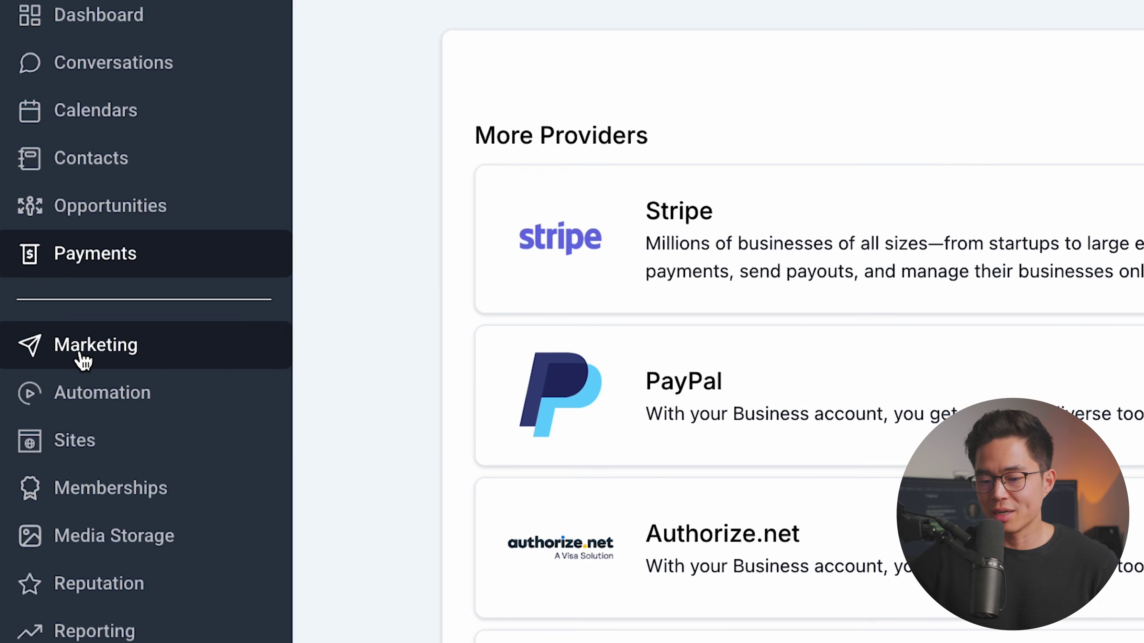
left_click(42, 352)
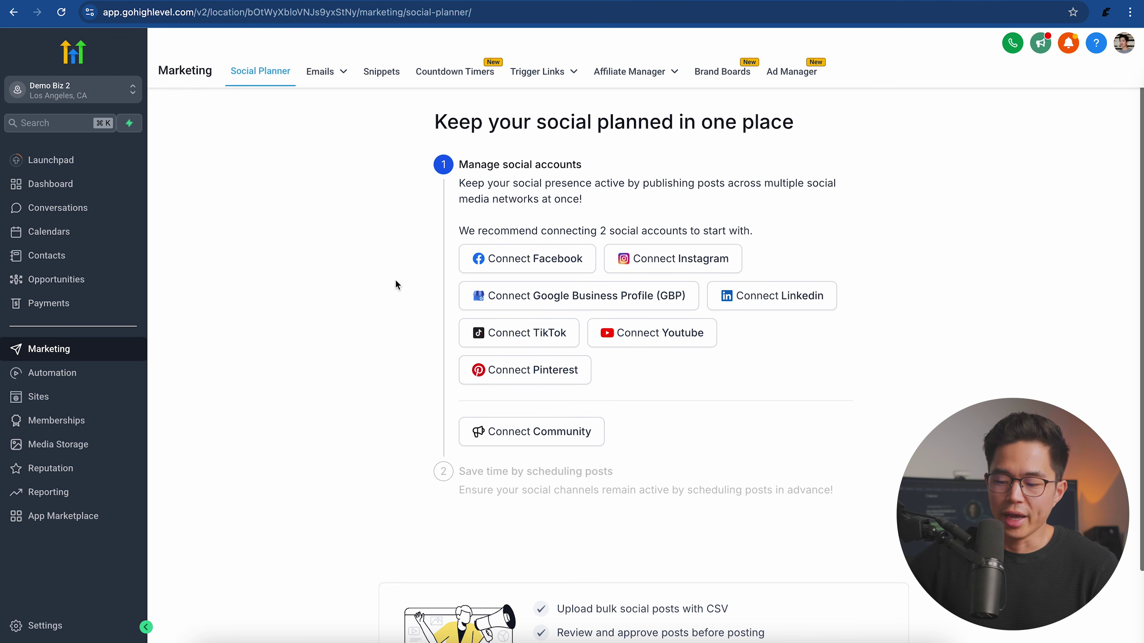
scroll(584, 392, "down", 2)
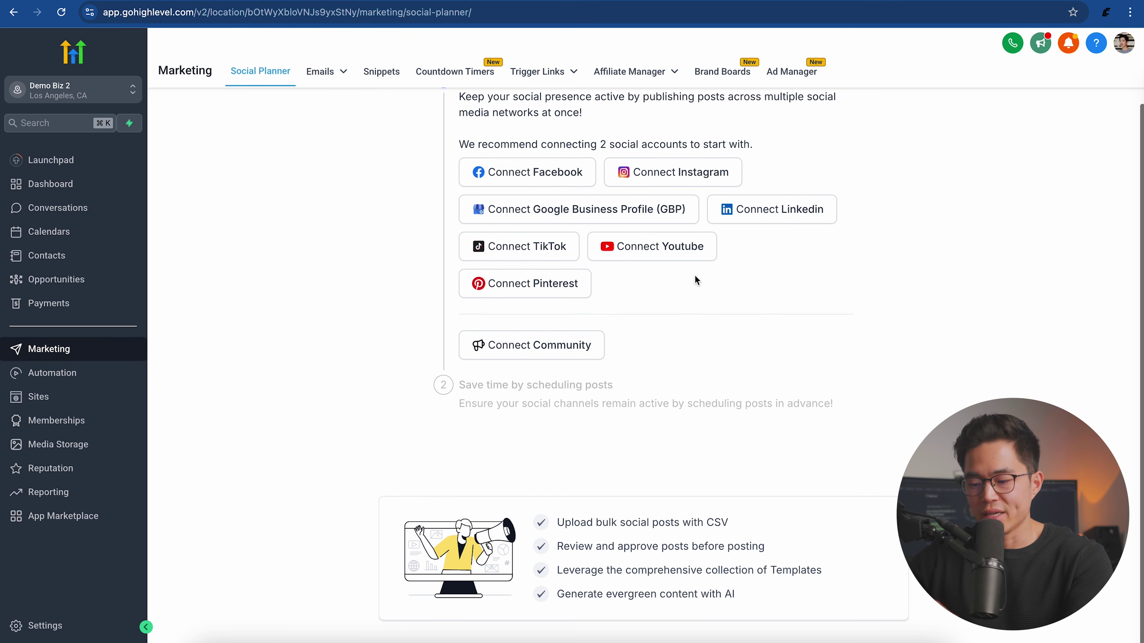
scroll(459, 458, "up", 2)
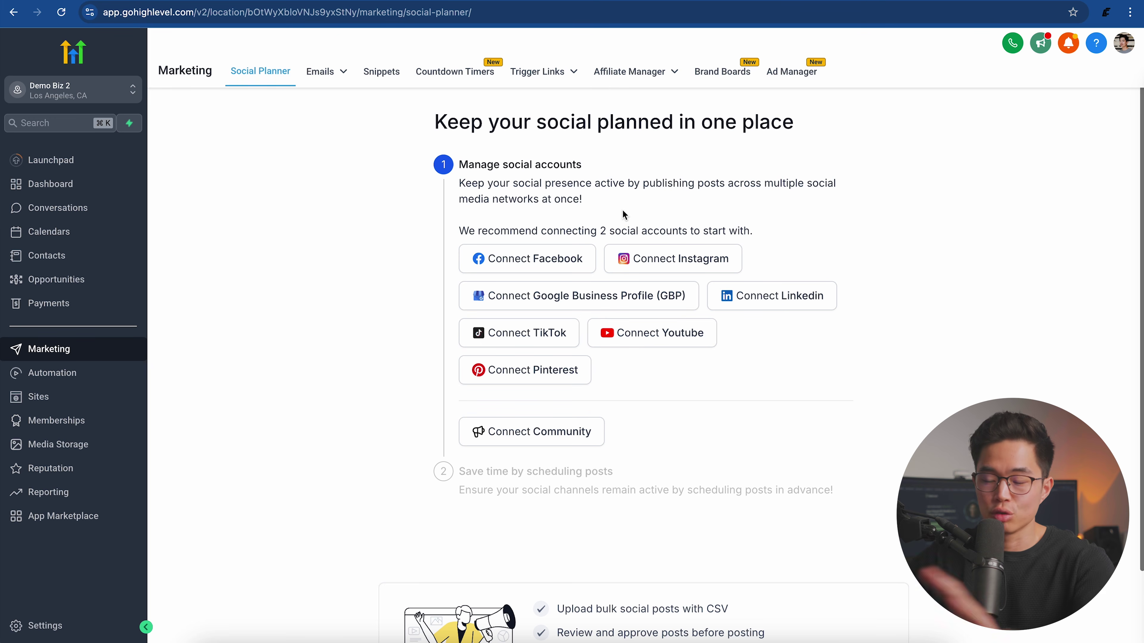
Step: View the email marketing campaigns and the email templates list
mouse_move(328, 74)
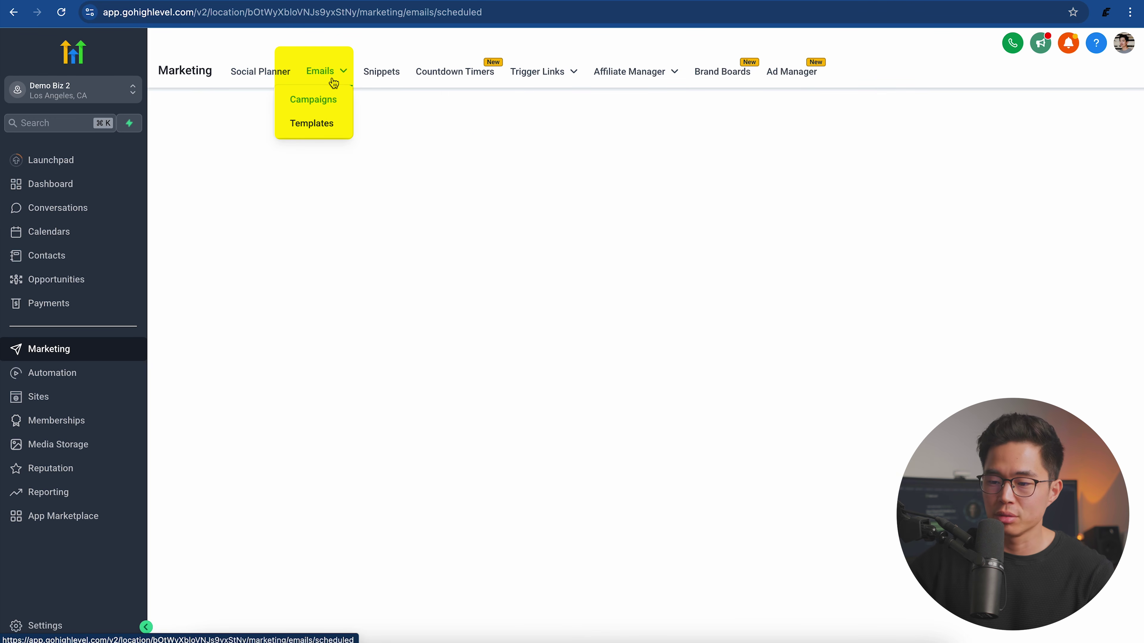
left_click(320, 102)
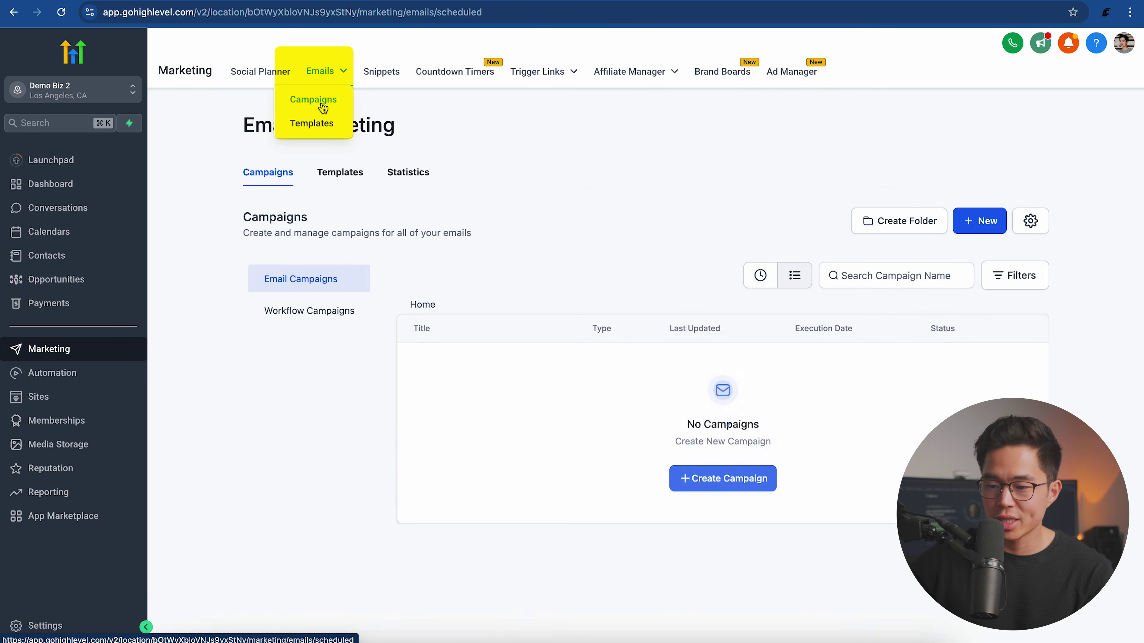
left_click(314, 123)
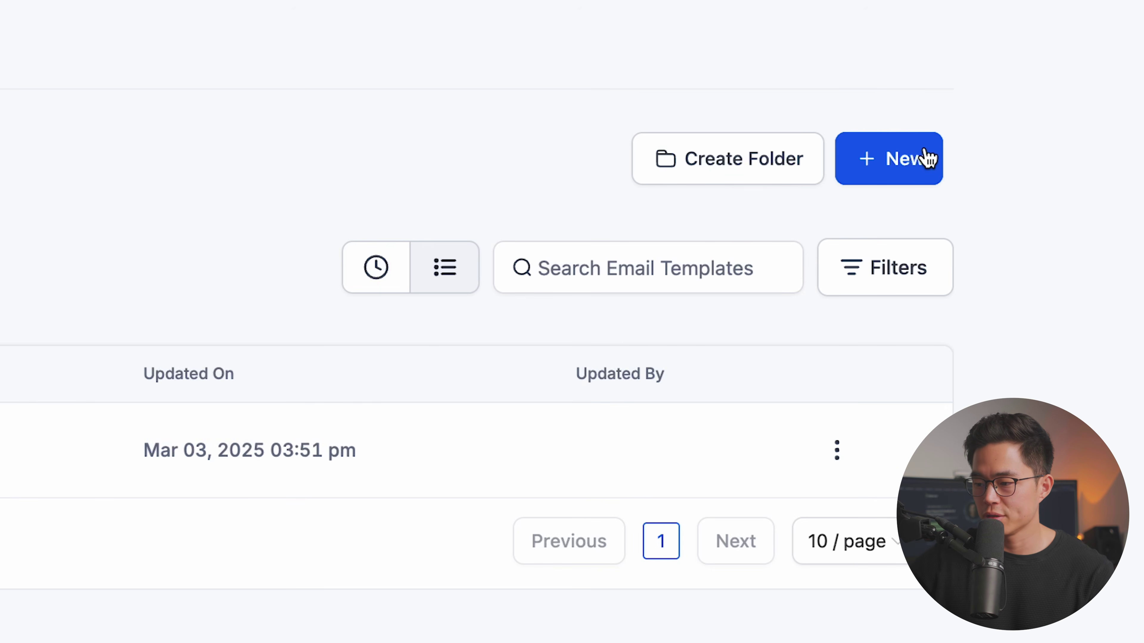
Step: Open the template library for a new email template and browse the available designs
left_click(924, 159)
left_click(833, 13)
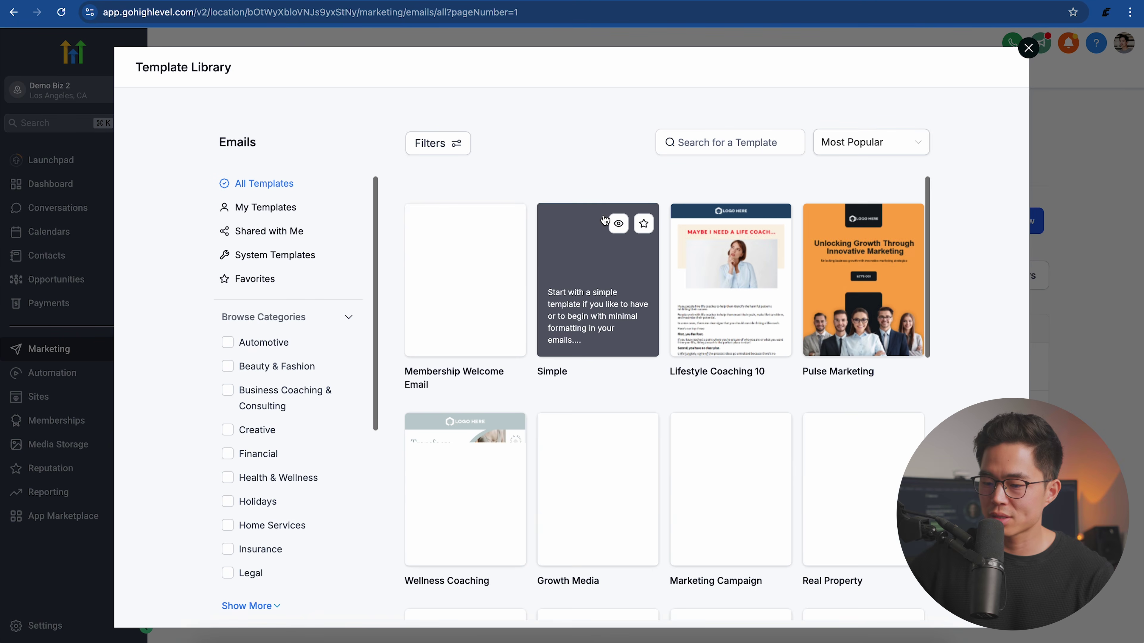
scroll(628, 401, "down", 4)
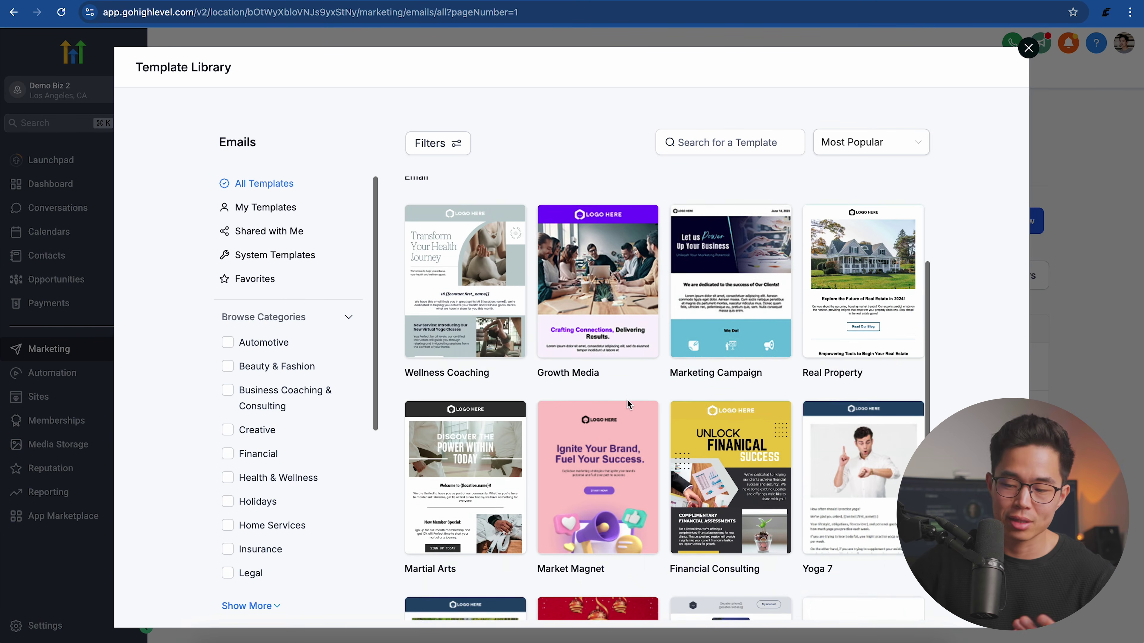
scroll(627, 398, "down", 8)
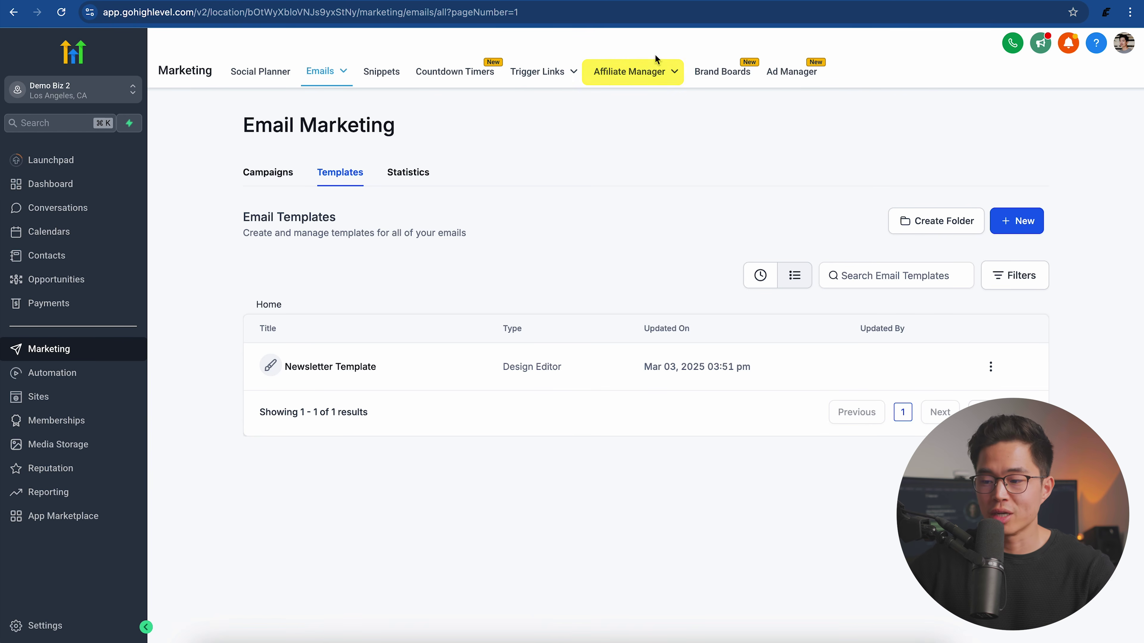
Step: Open the Affiliate Manager dashboard, view the new affiliate campaign setup, and return to the dashboard
mouse_move(642, 76)
left_click(643, 76)
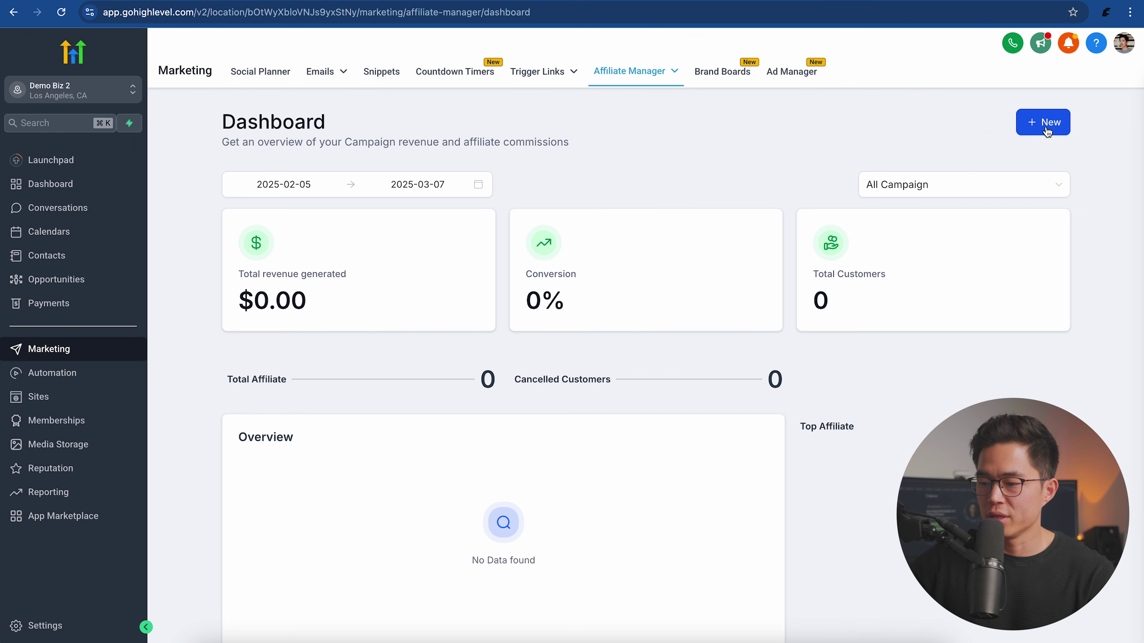
left_click(1047, 132)
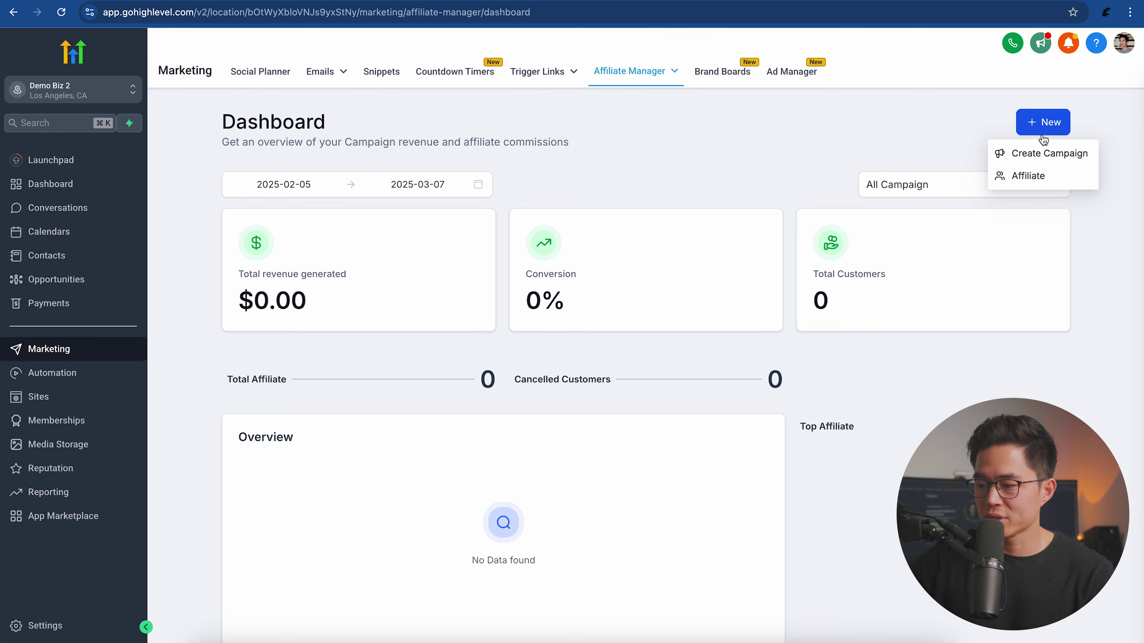
left_click(1049, 154)
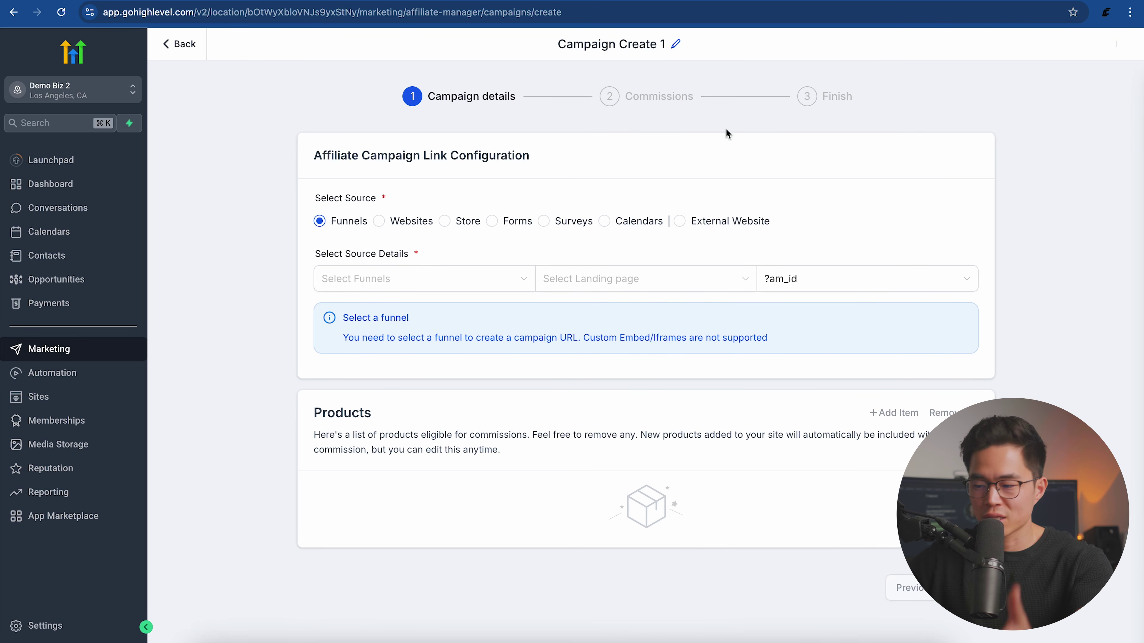
left_click(167, 51)
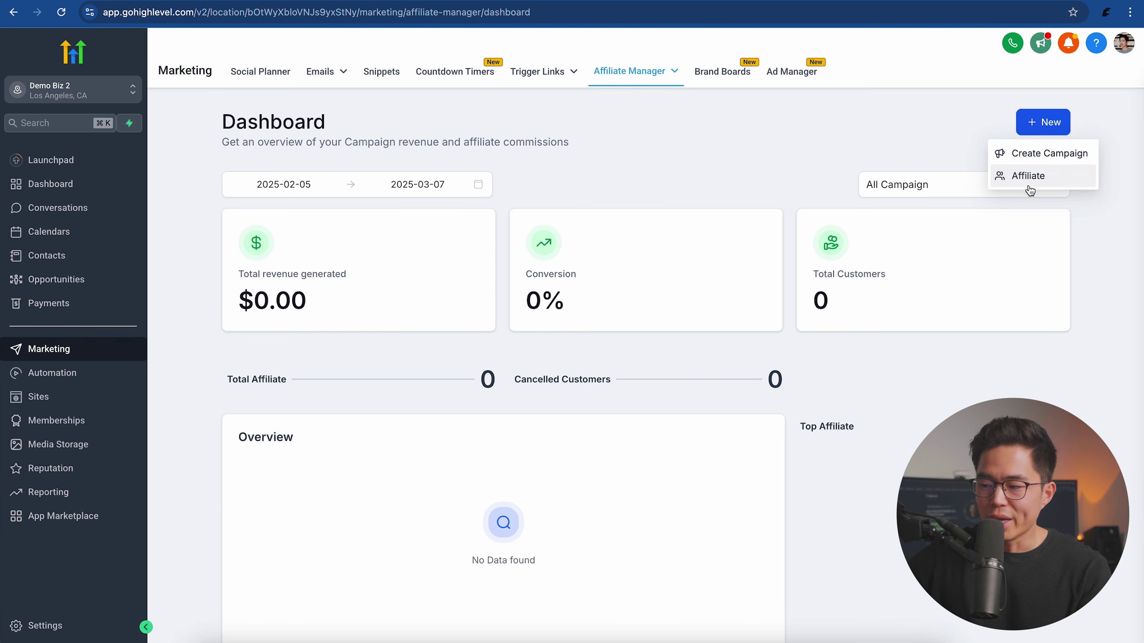
Step: View the new affiliate form with its campaign assignment choices, and look over the Ad Manager page
left_click(1030, 186)
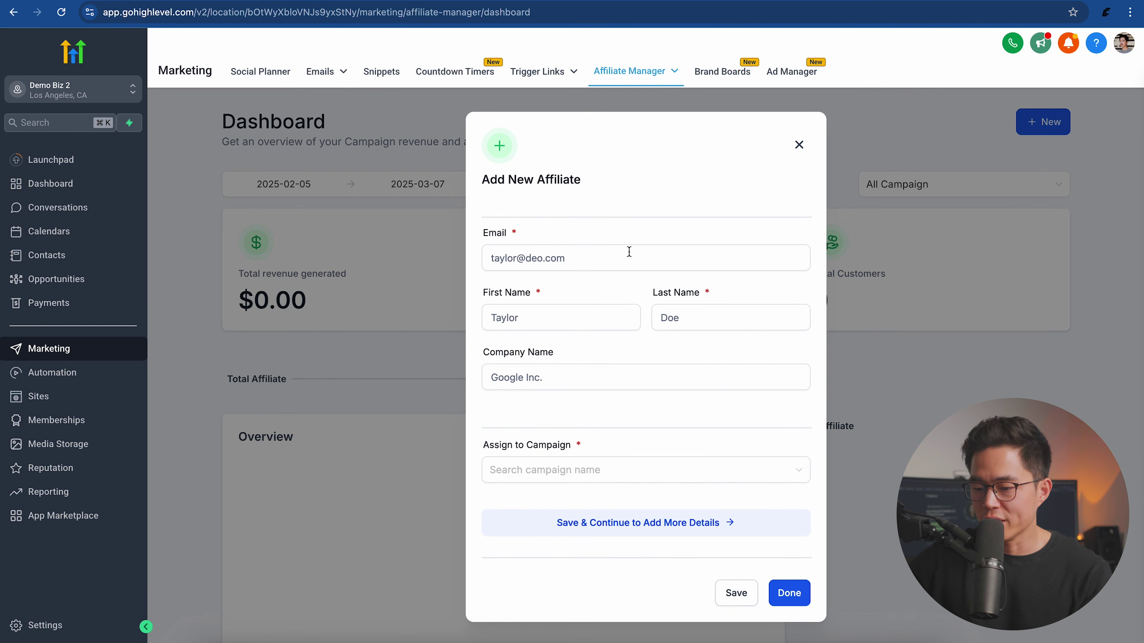
left_click(624, 321)
left_click(651, 469)
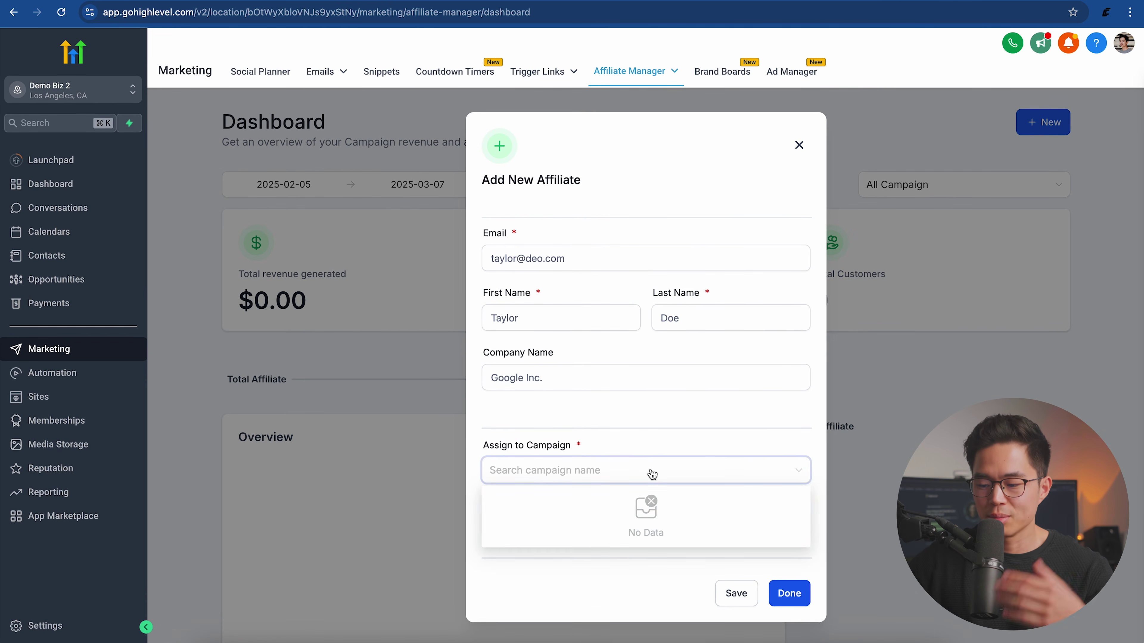
left_click(644, 439)
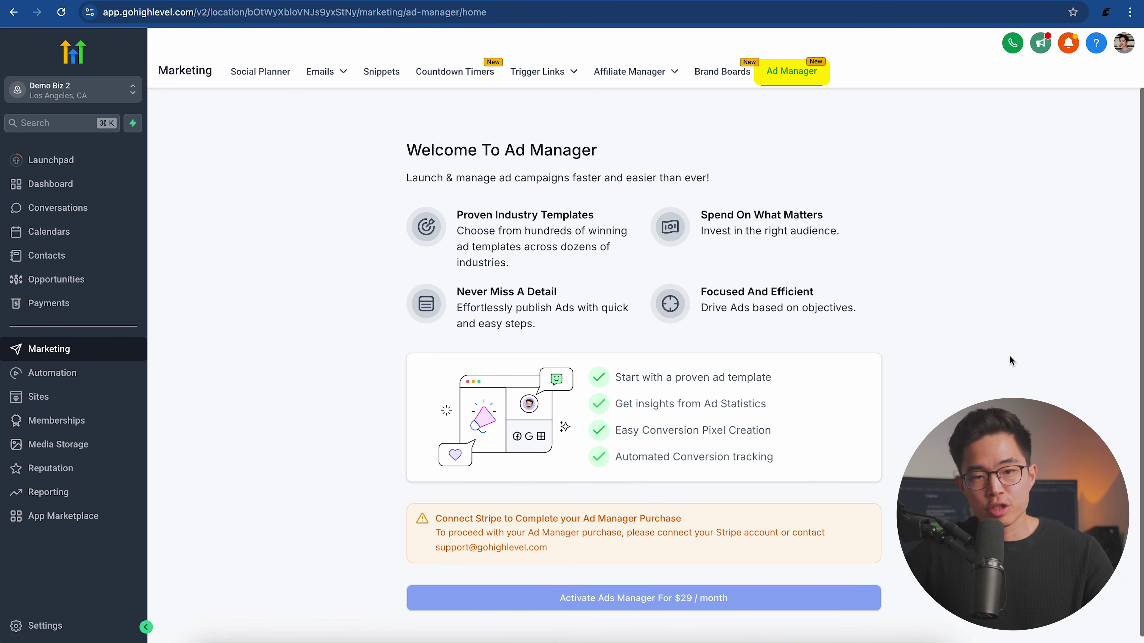
scroll(1010, 355, "down", 1)
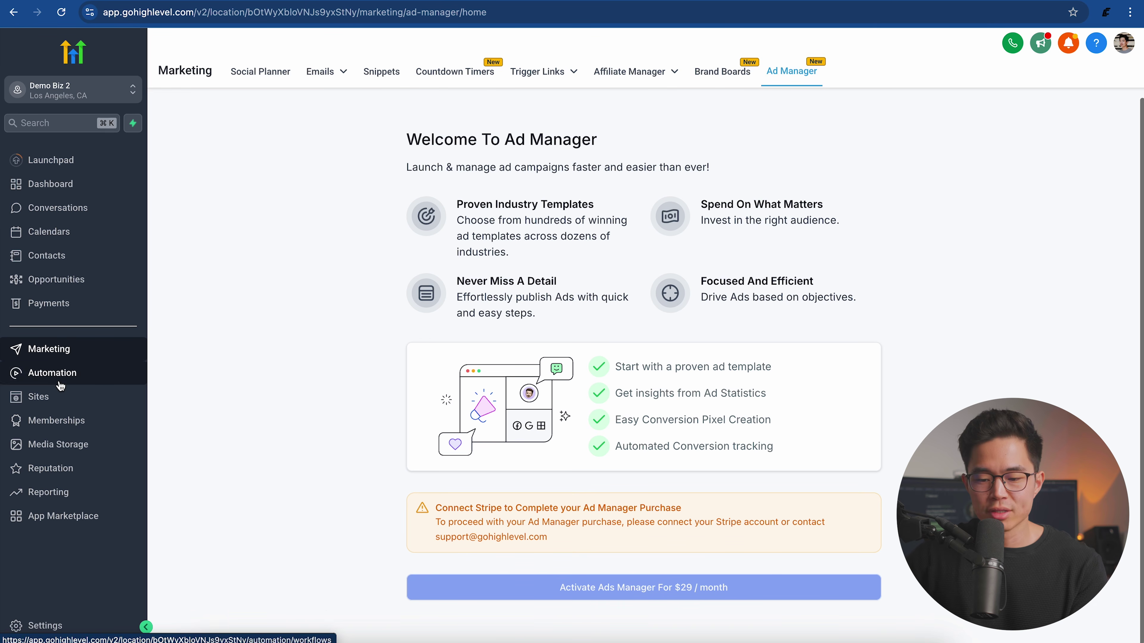
Step: Open the automation workflow "1: Initial Nurture When New Lead Fills Out Optin Form" and look over its trigger and first actions
left_click(55, 373)
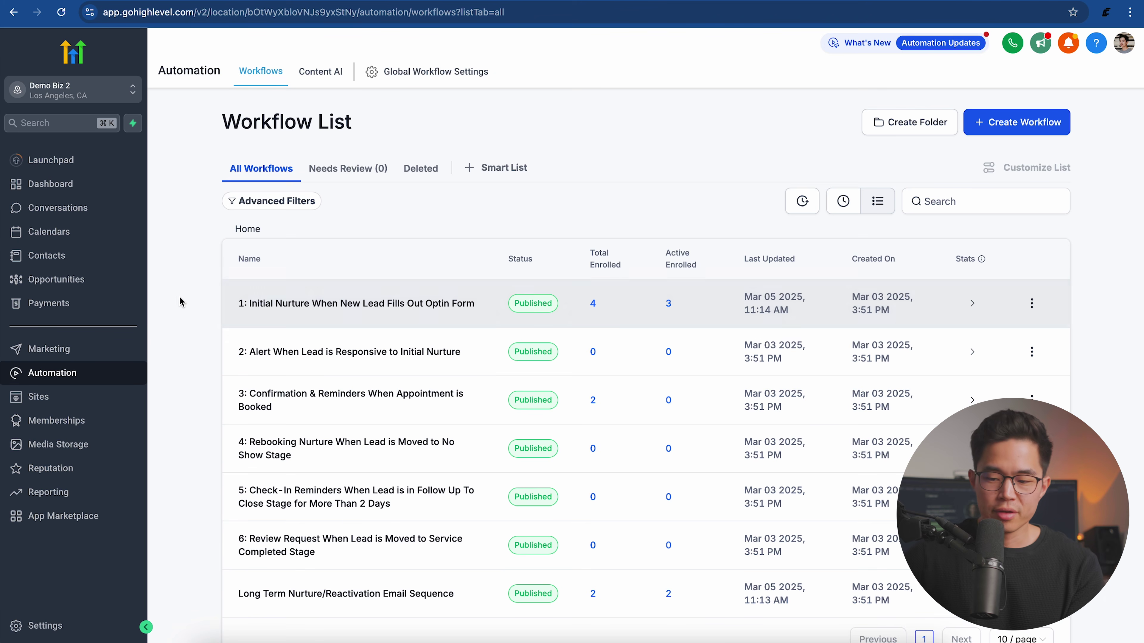
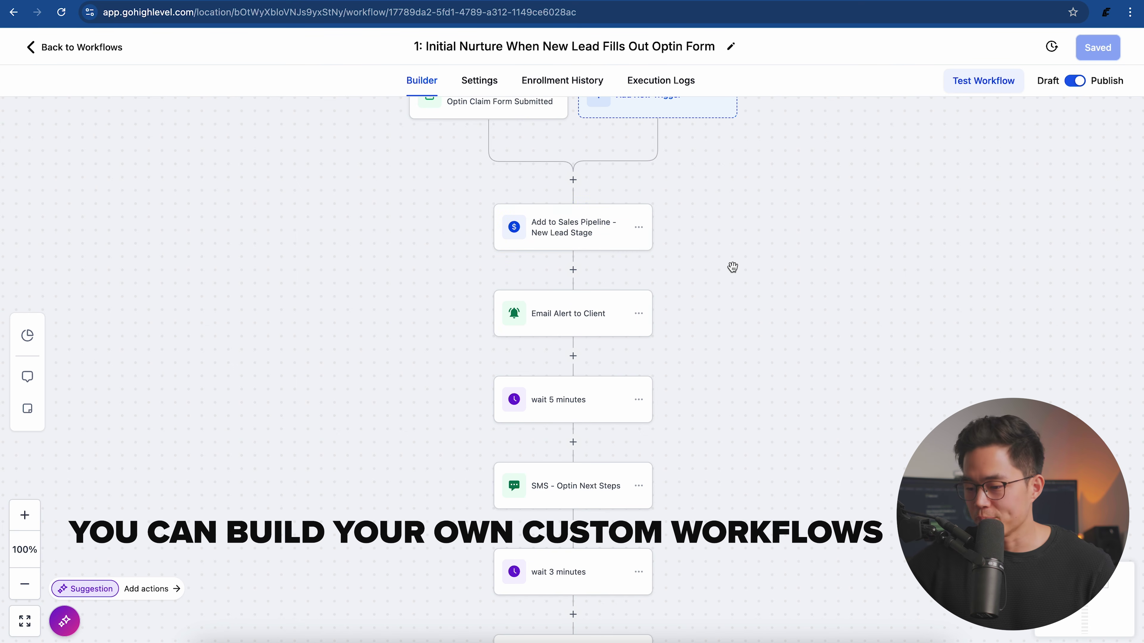
scroll(733, 267, "down", 7)
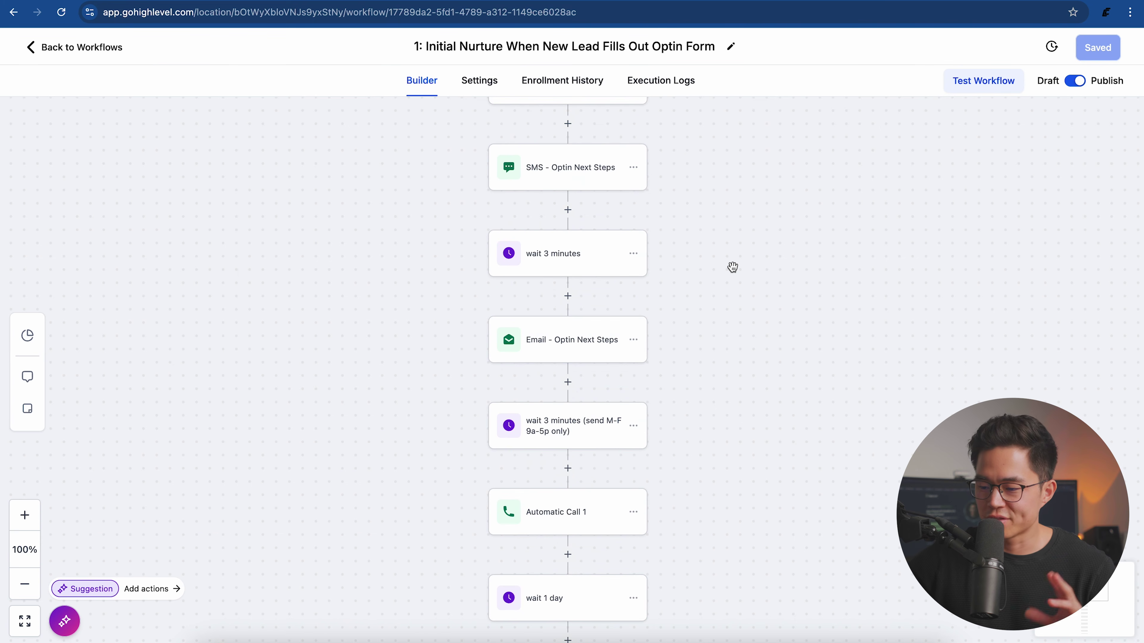
scroll(733, 267, "up", 4)
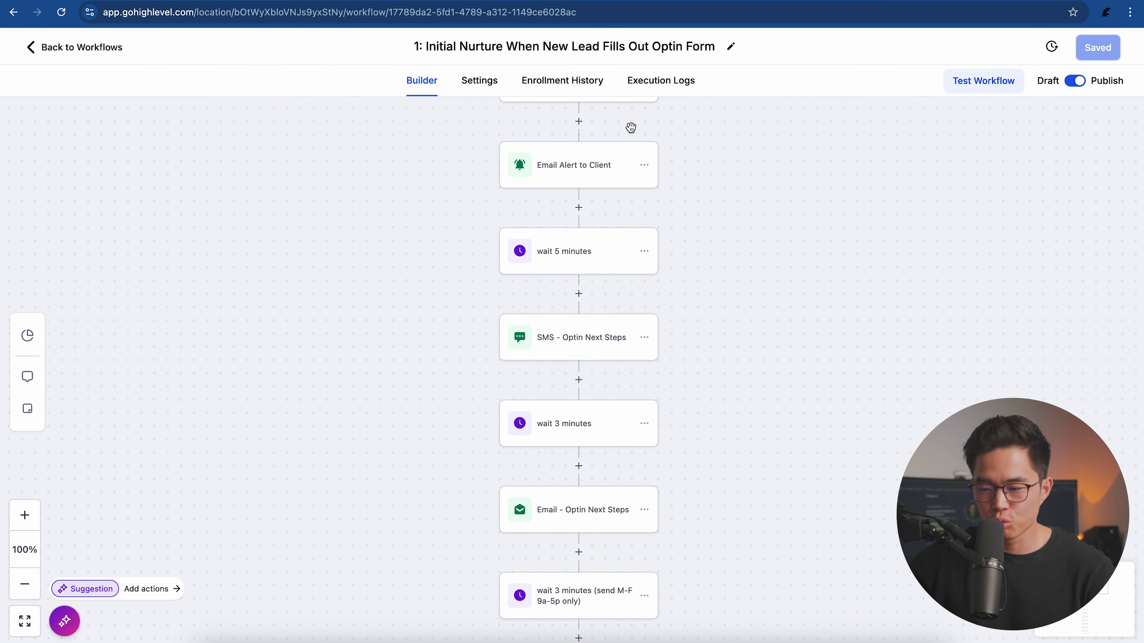
scroll(630, 128, "up", 5)
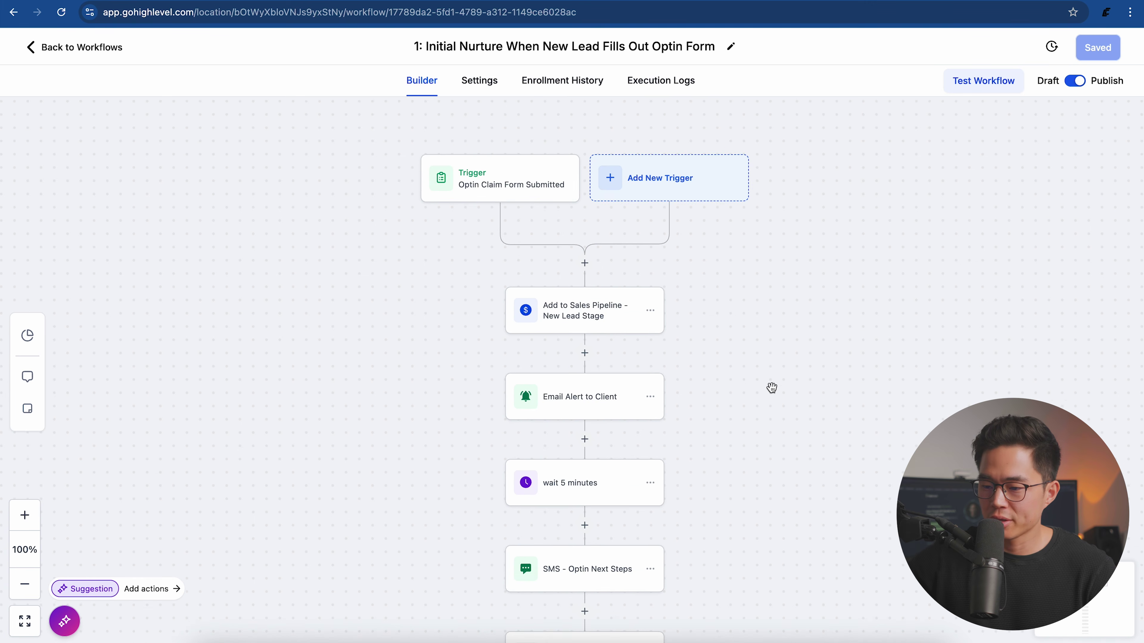
scroll(772, 388, "down", 1)
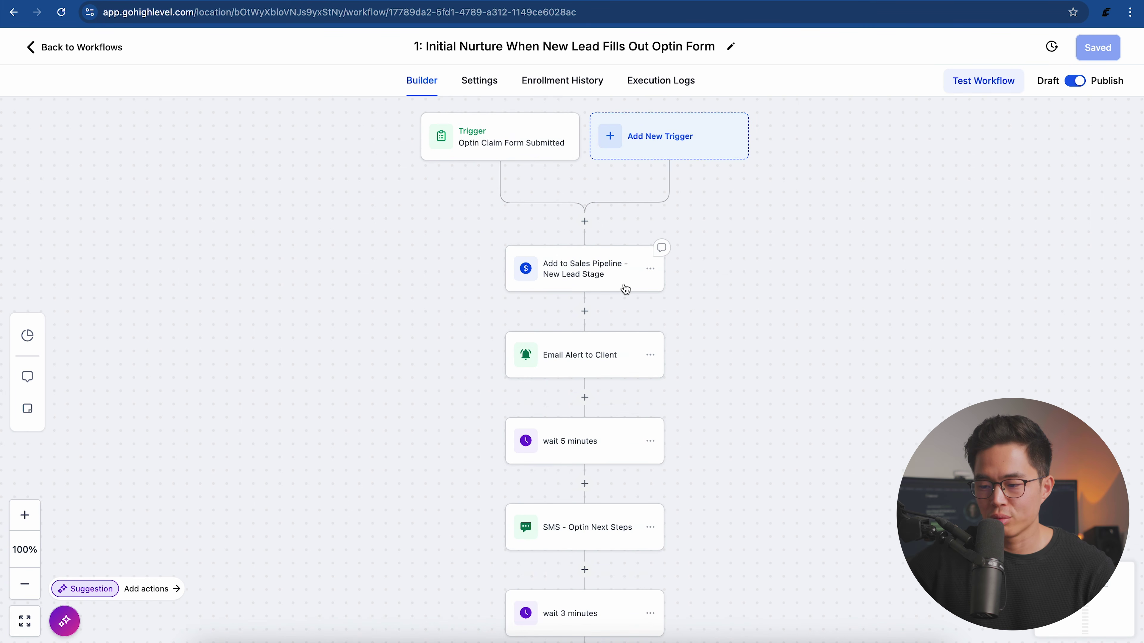
Step: Inspect the settings of the workflow's "Add to Sales Pipeline - New Lead Stage" action
left_click(588, 285)
scroll(906, 427, "down", 2)
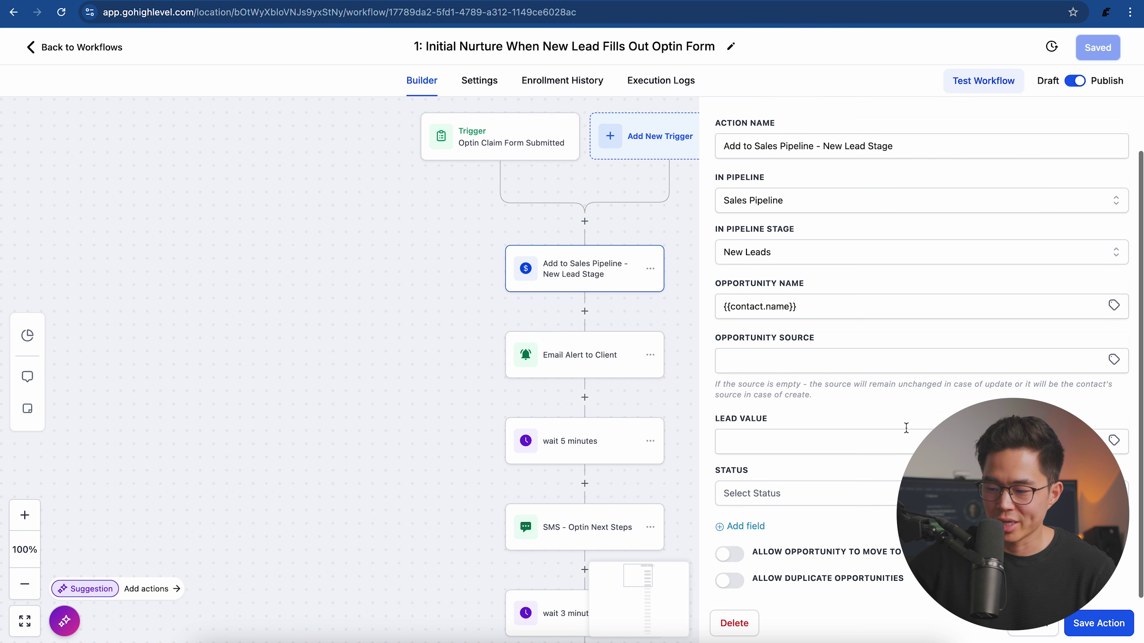
scroll(848, 128, "up", 2)
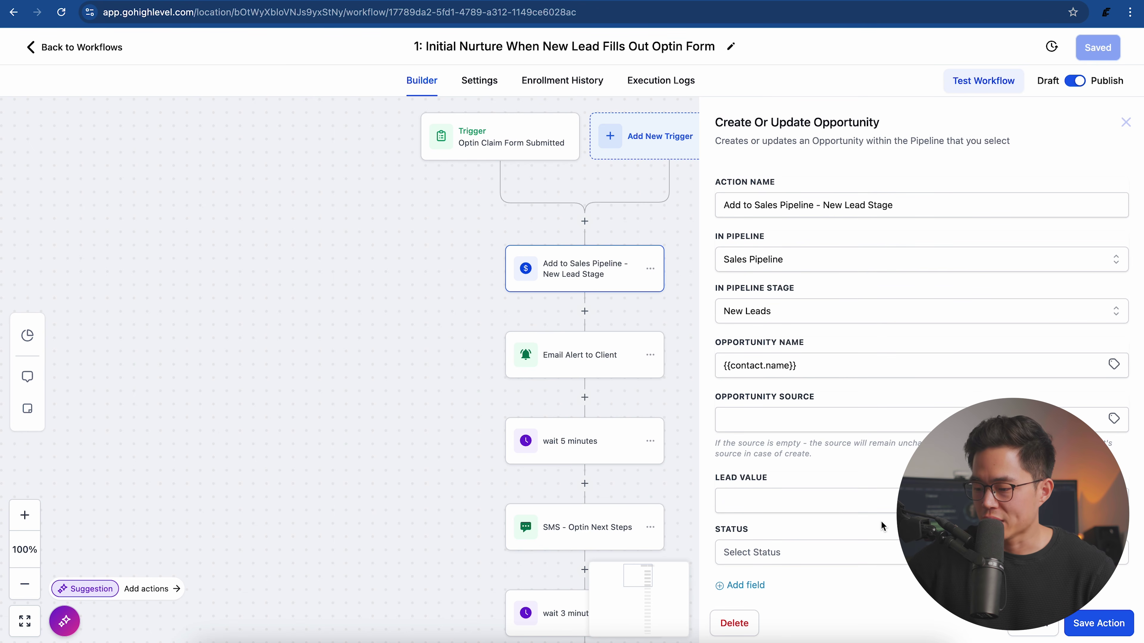
Step: Look through the workflow's remaining waits, messages and calls down to the end of the sequence
left_click_drag(512, 470, 511, 323)
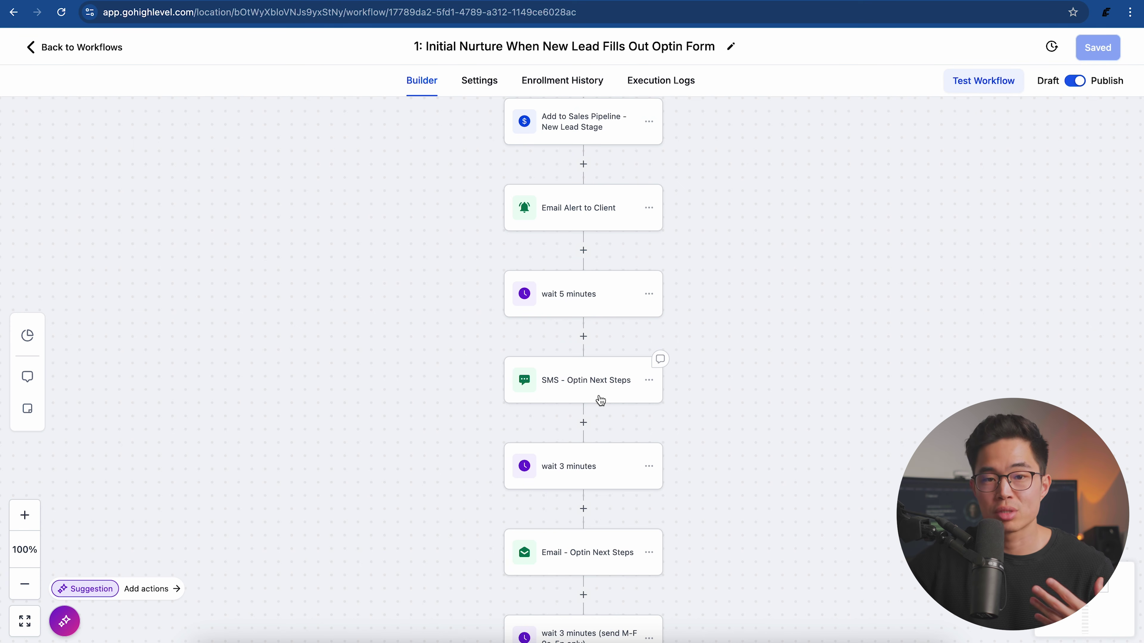
scroll(741, 235, "down", 5)
scroll(741, 235, "down", 1)
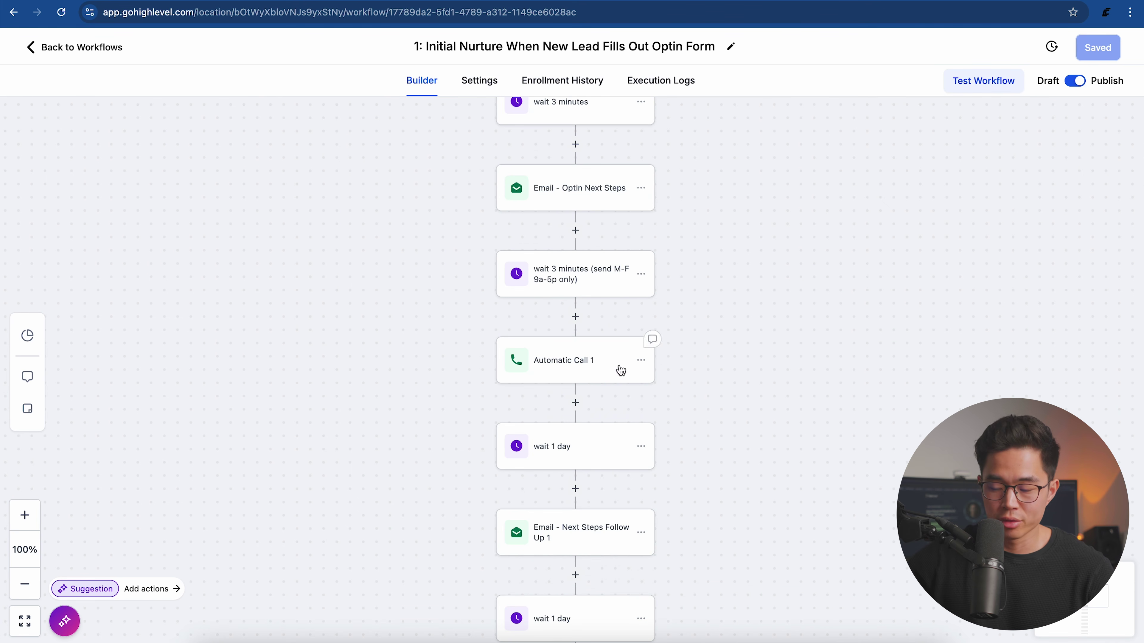
scroll(752, 251, "down", 4)
left_click_drag(706, 472, 707, 336)
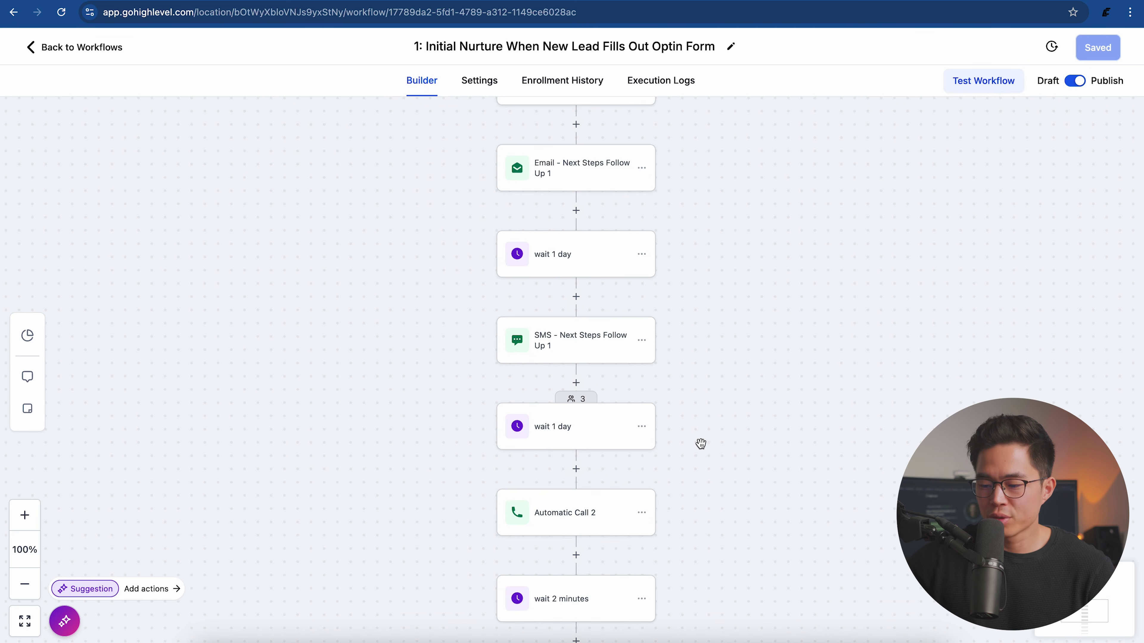
left_click_drag(701, 444, 702, 245)
left_click_drag(702, 447, 711, 265)
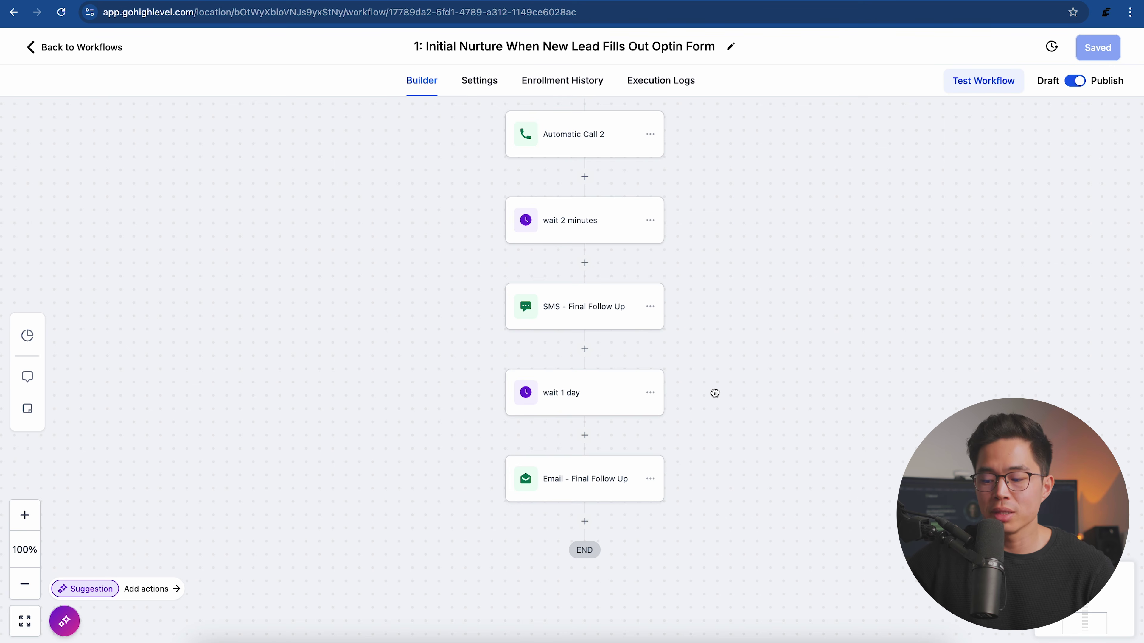
left_click_drag(714, 394, 713, 312)
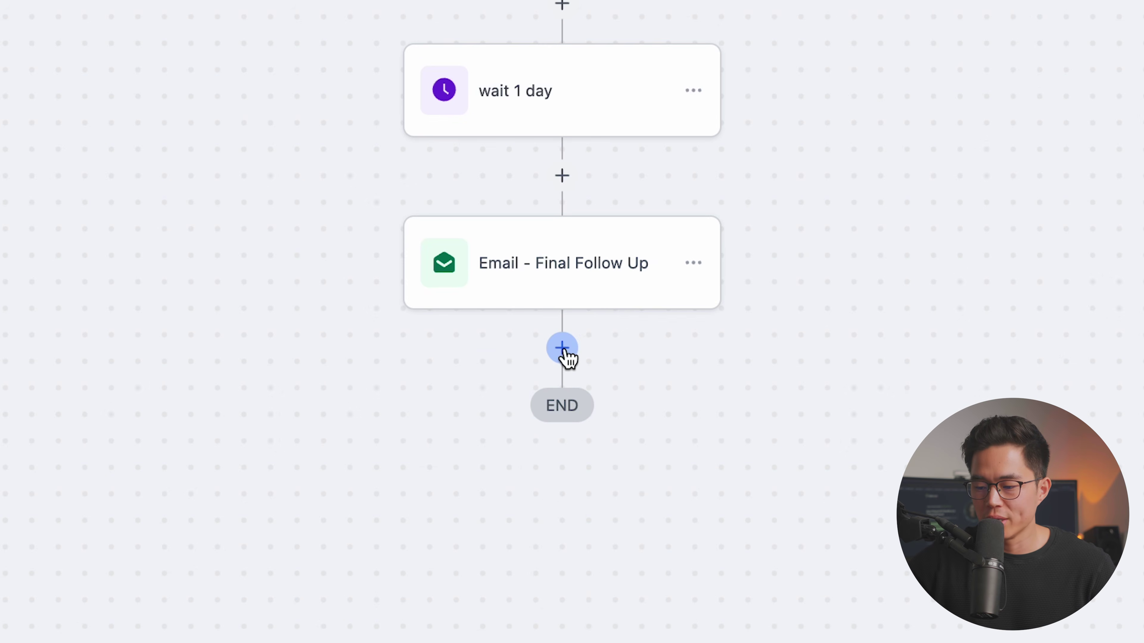
Step: Browse the actions available after the "Email - Final Follow Up" step and open the Voicemail action's settings
left_click(562, 348)
scroll(497, 225, "down", 9)
scroll(498, 225, "down", 10)
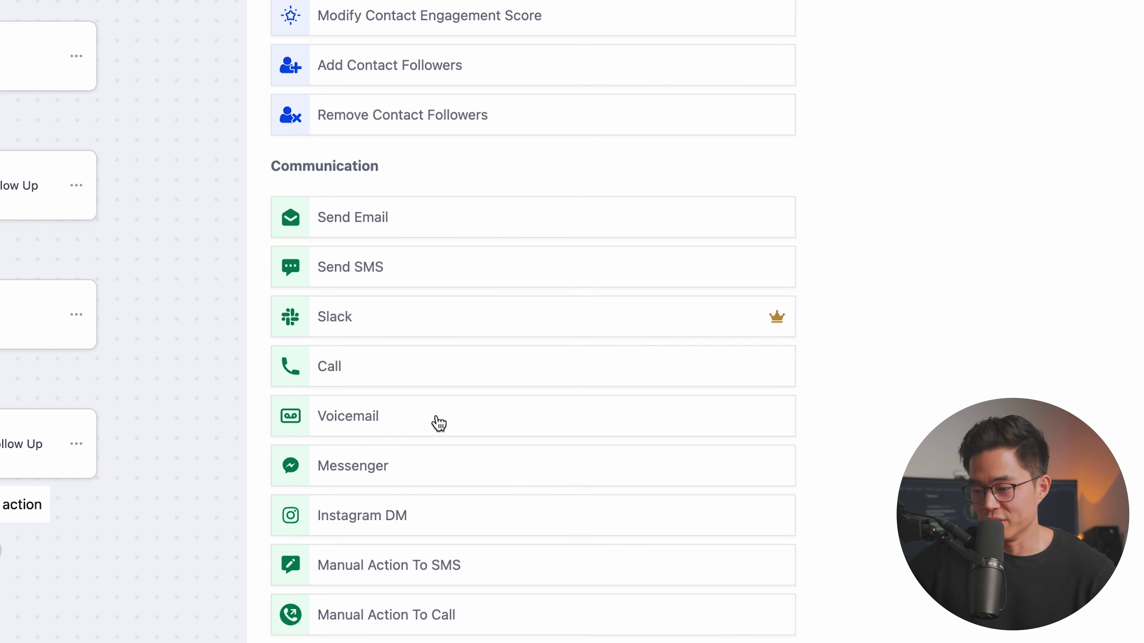
left_click(413, 423)
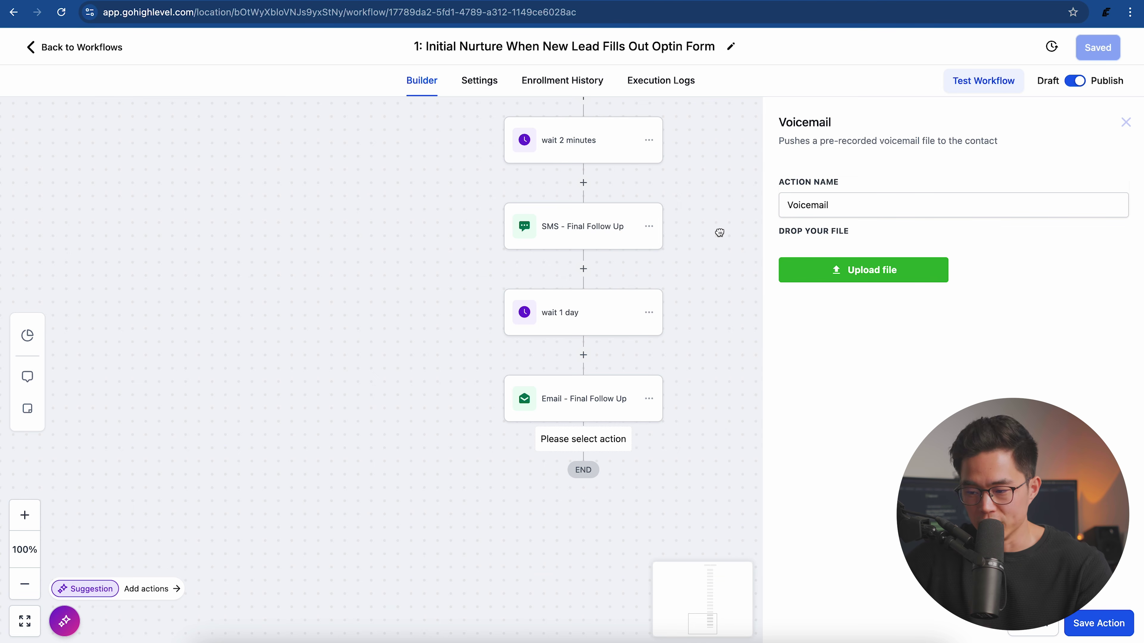
Step: View the workflow's settings and its enrollment history
left_click(480, 80)
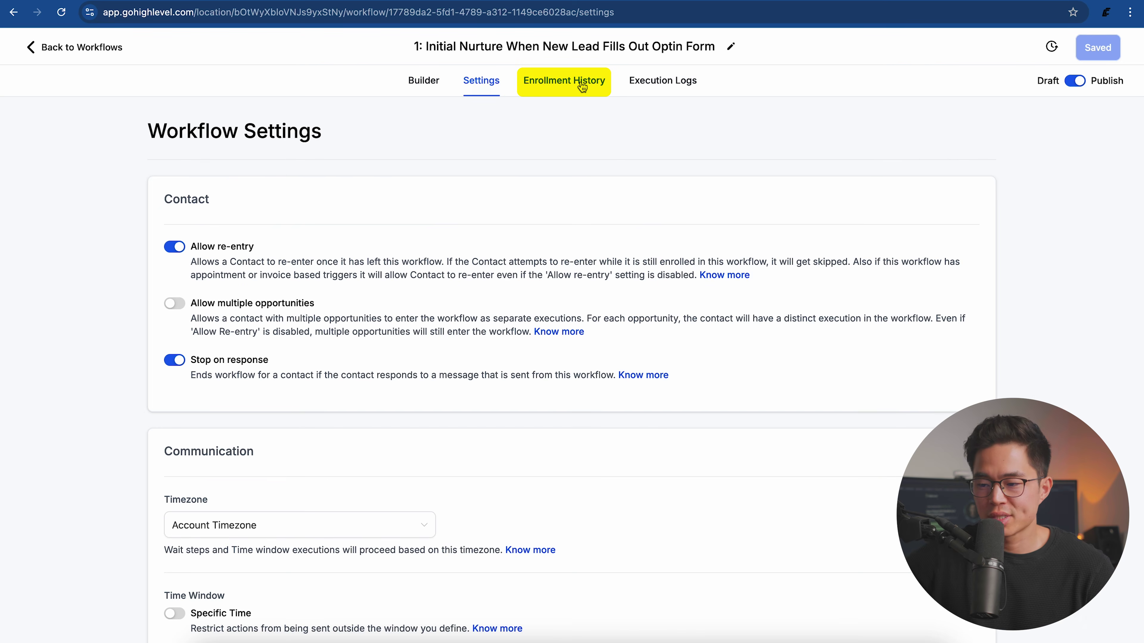
left_click(581, 84)
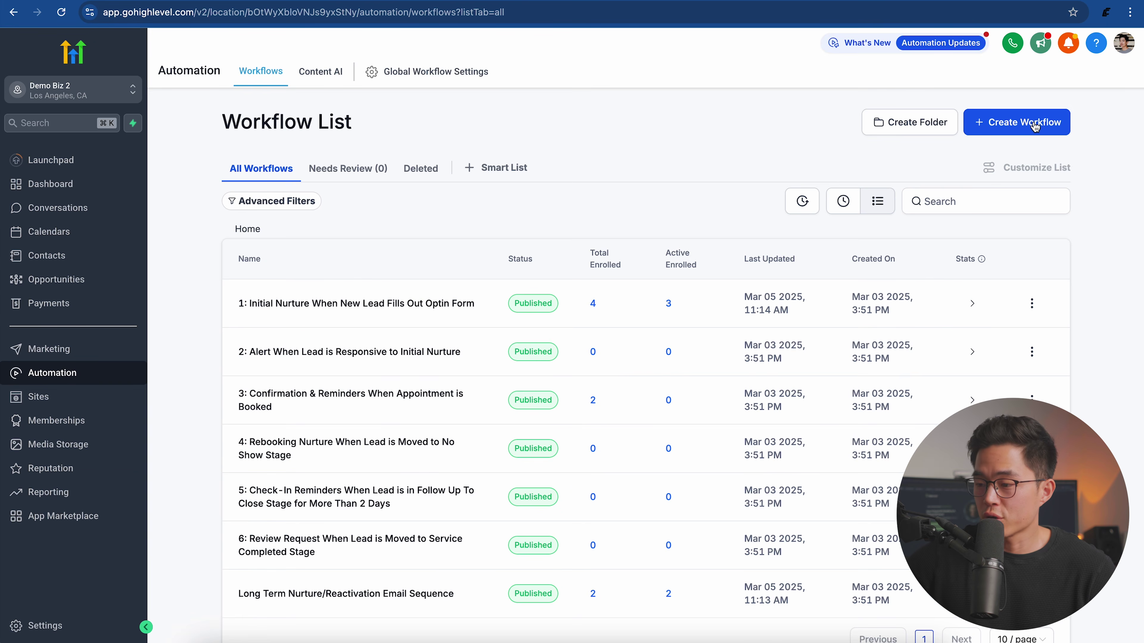
Step: Create a new workflow from the "Recipe - Birthday Template" recipe
left_click(1035, 127)
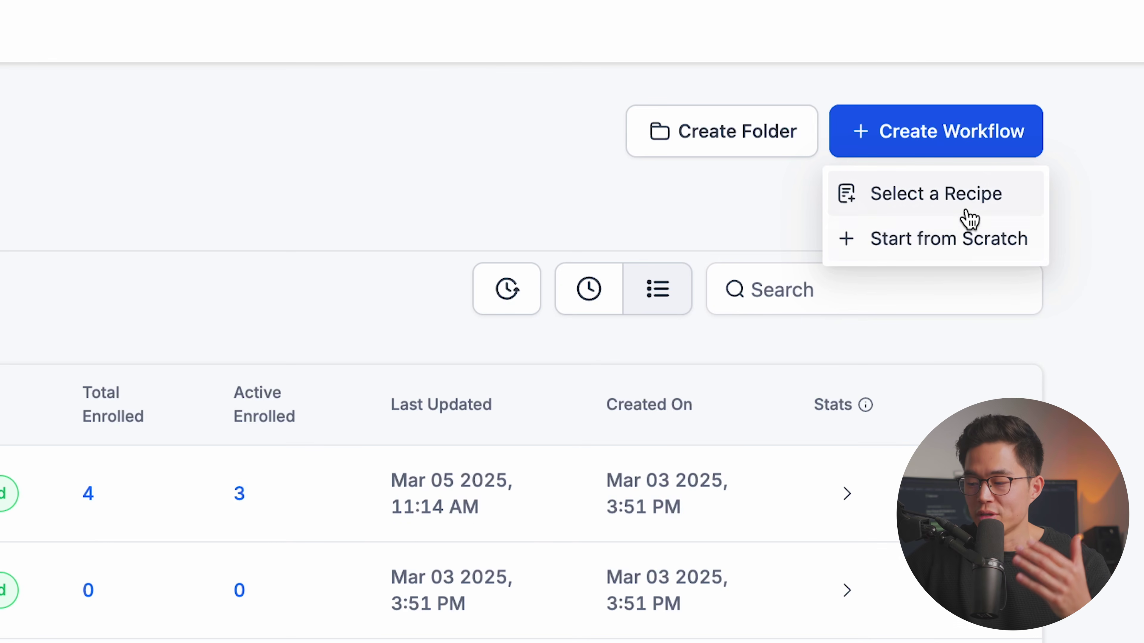
left_click(967, 213)
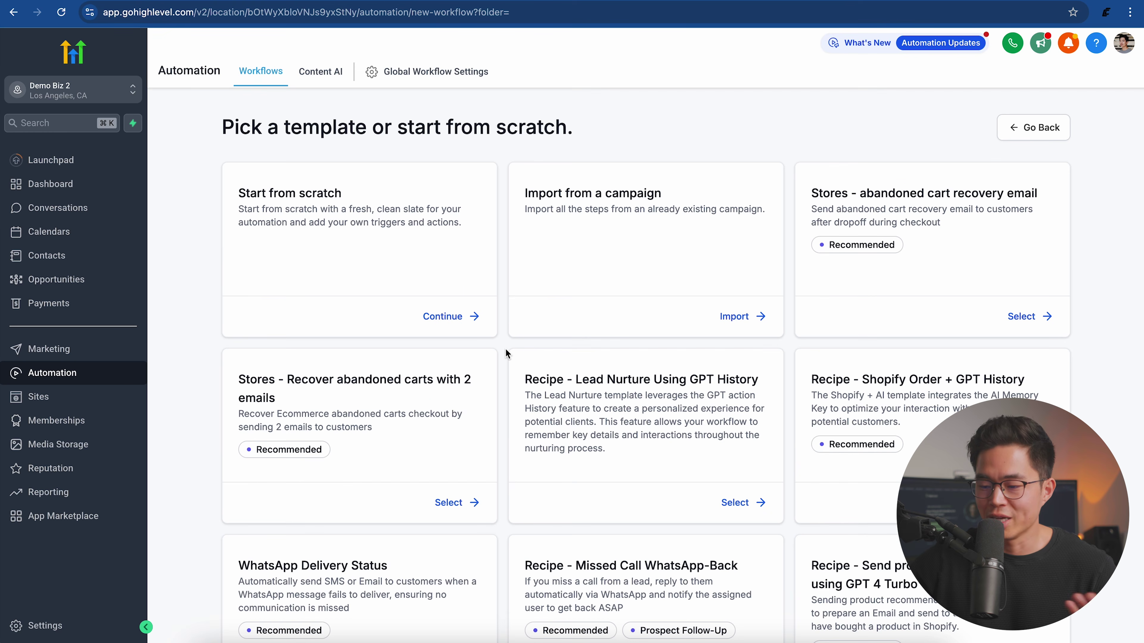
scroll(505, 349, "down", 10)
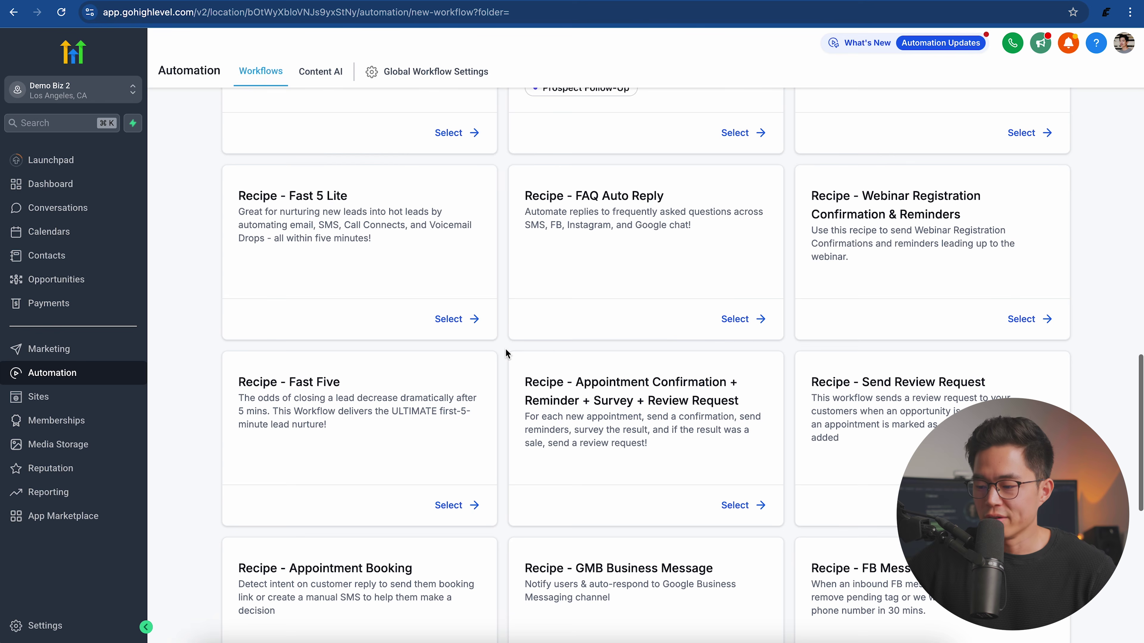
scroll(505, 349, "down", 8)
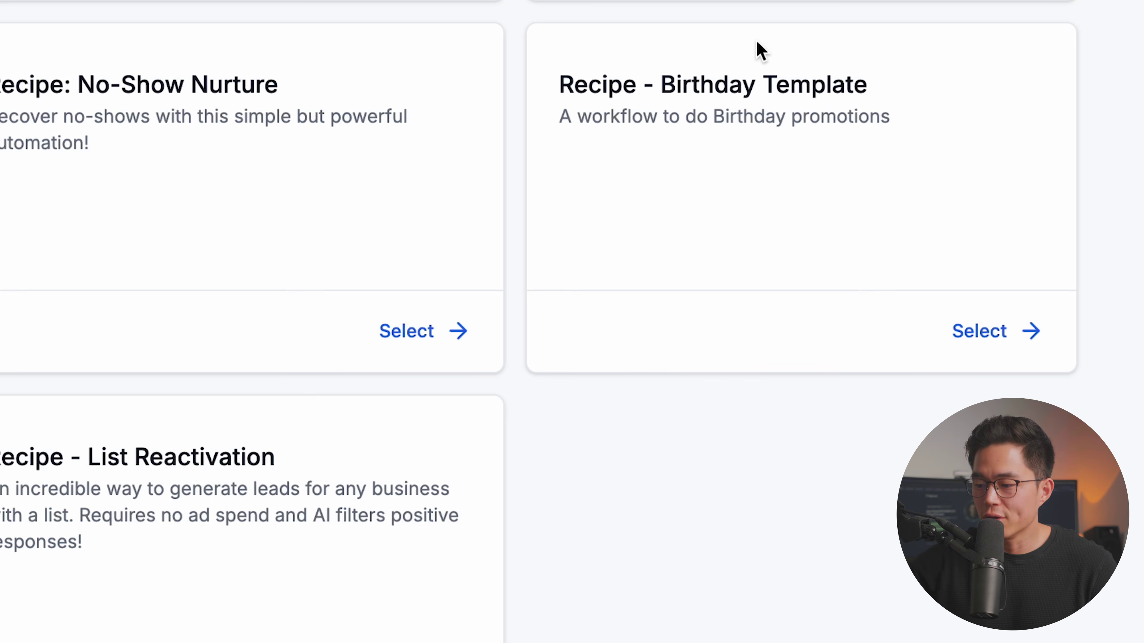
left_click(996, 336)
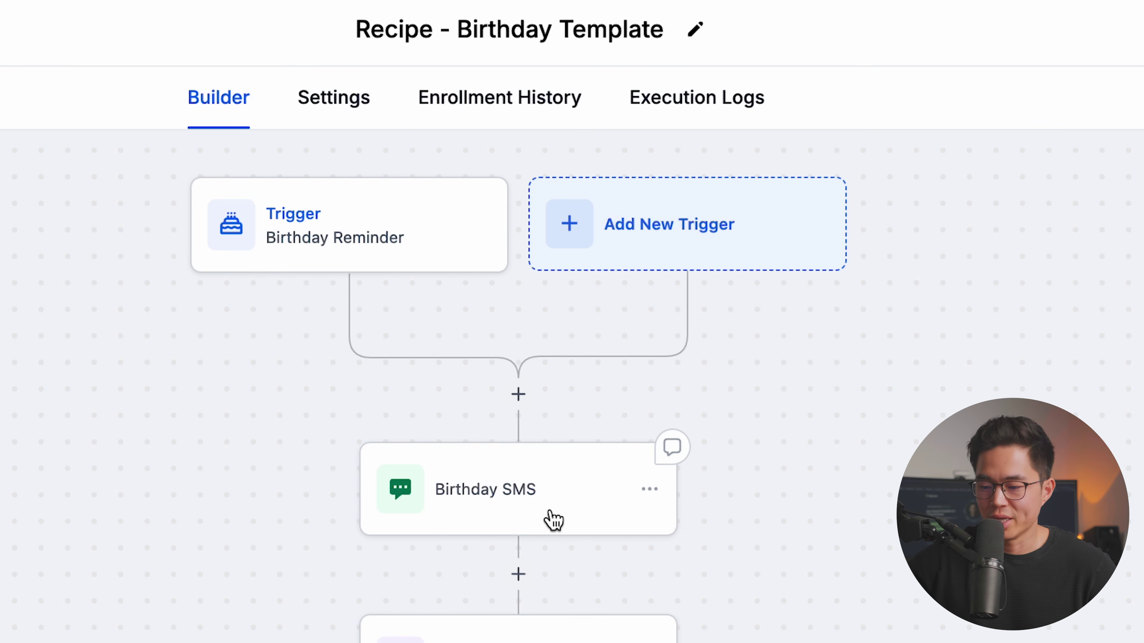
Step: Inspect the Birthday SMS action's message, contact placeholder, attachment and test options, and close its settings
left_click(570, 497)
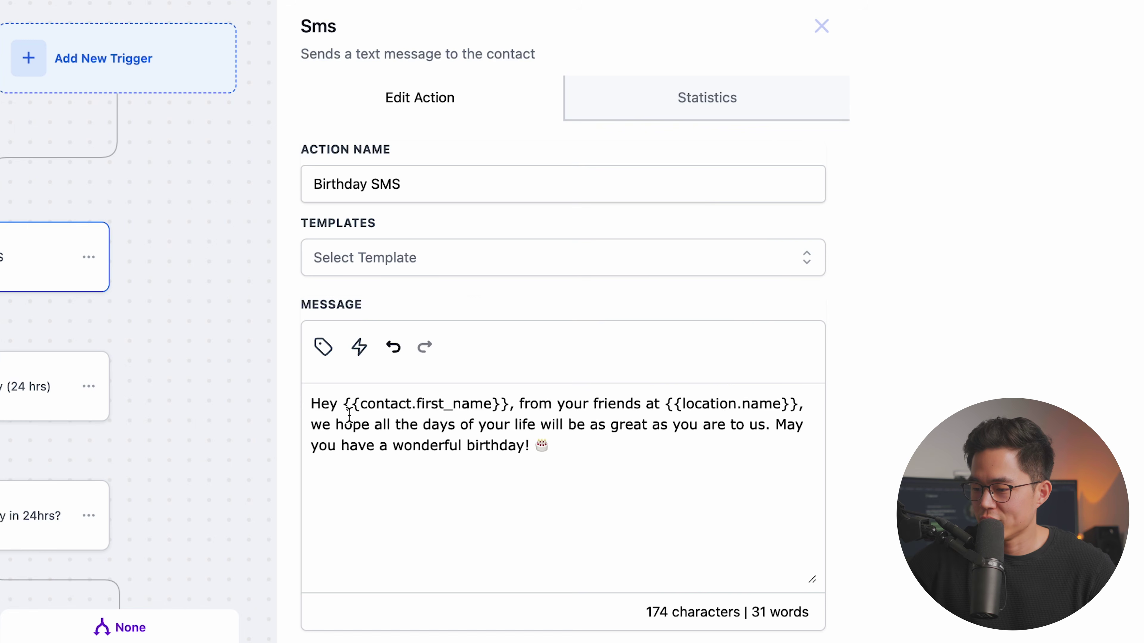
left_click_drag(344, 403, 513, 401)
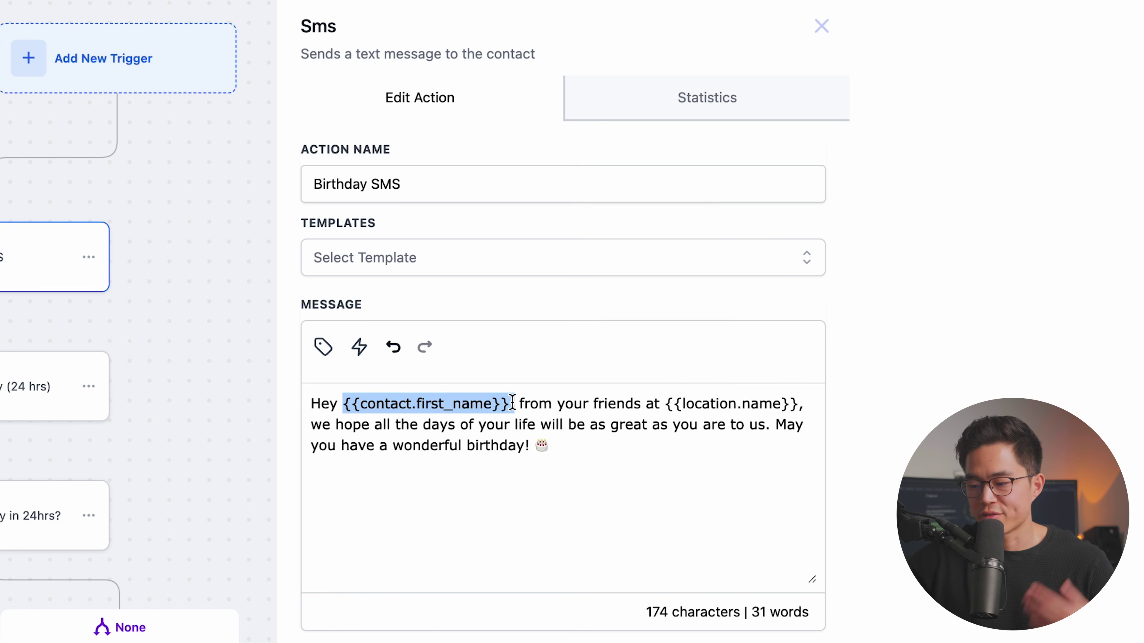
left_click(513, 400)
scroll(577, 498, "down", 5)
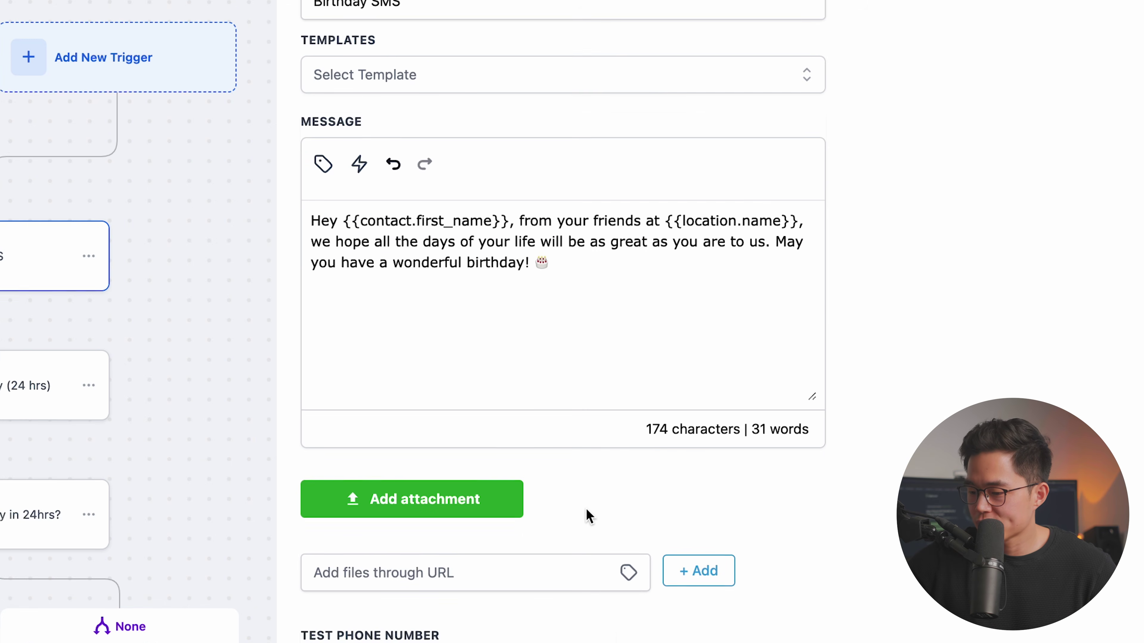
scroll(625, 509, "down", 3)
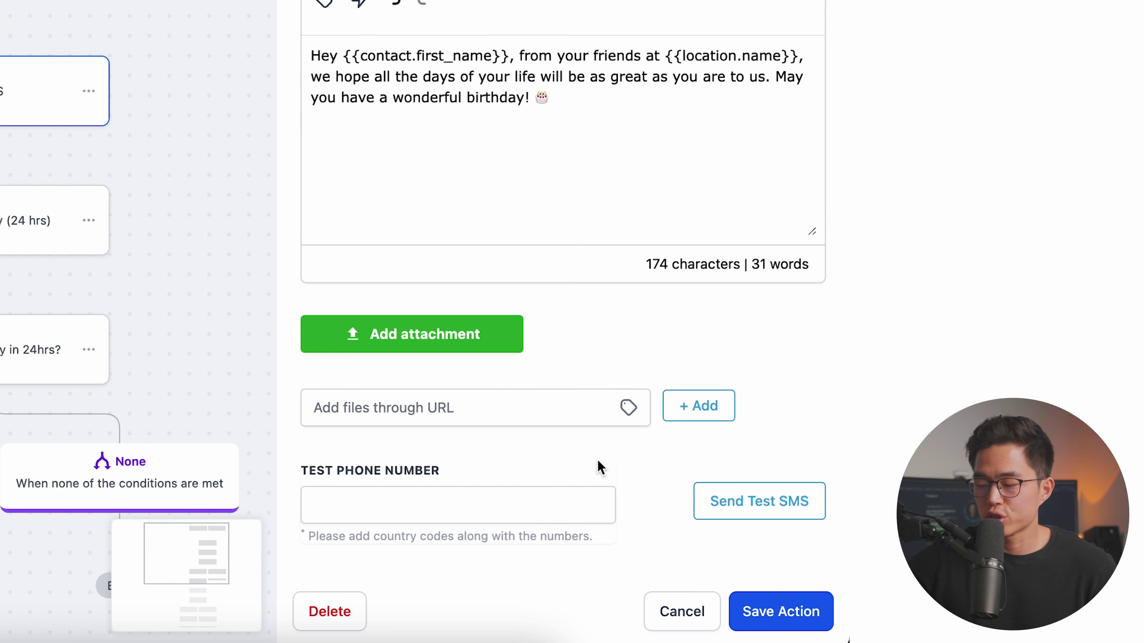
scroll(600, 468, "up", 5)
left_click(806, 111)
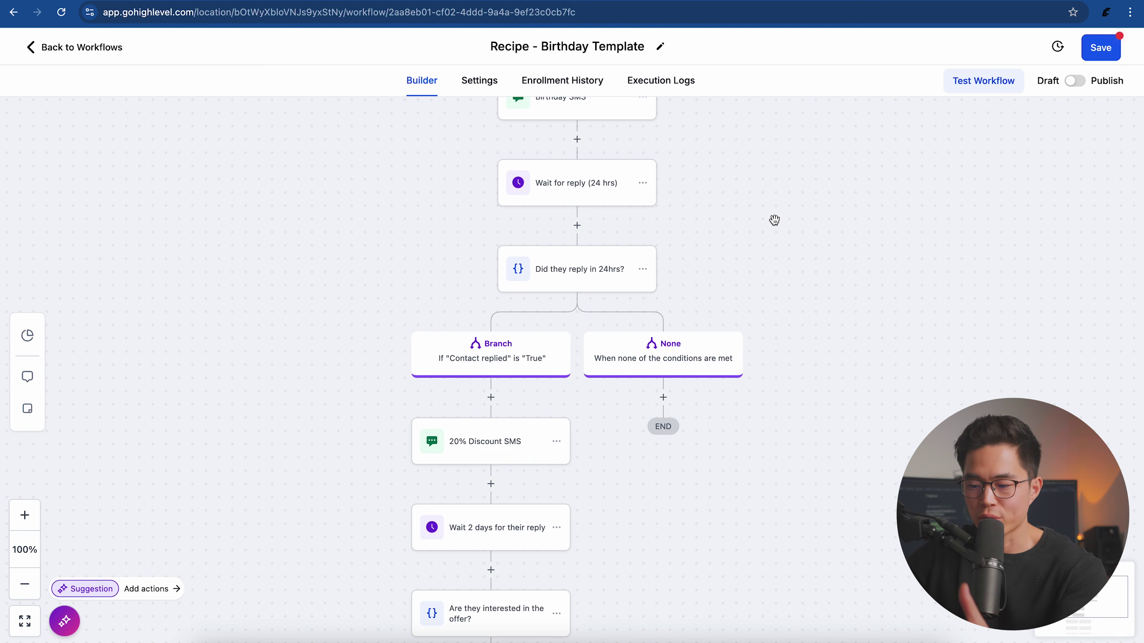
Step: Look through the birthday workflow's reply wait, conditions, discount message and branches down to the end
scroll(741, 238, "down", 10)
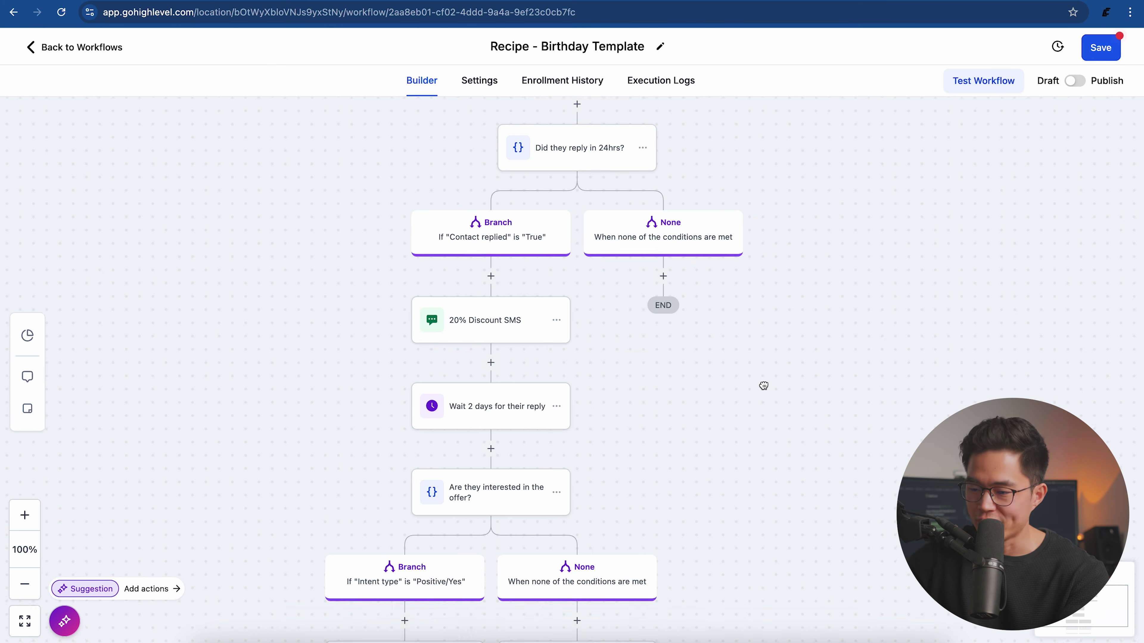
scroll(766, 281, "up", 7)
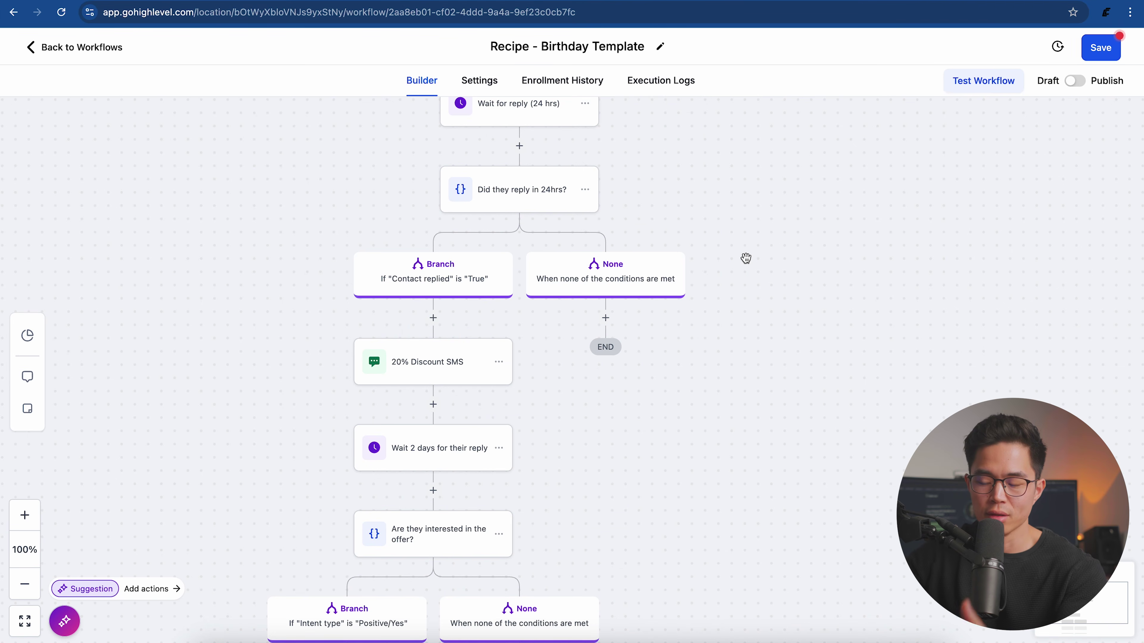
scroll(702, 212, "down", 2)
scroll(702, 212, "left", 3)
scroll(708, 384, "down", 6)
scroll(705, 258, "left", 2)
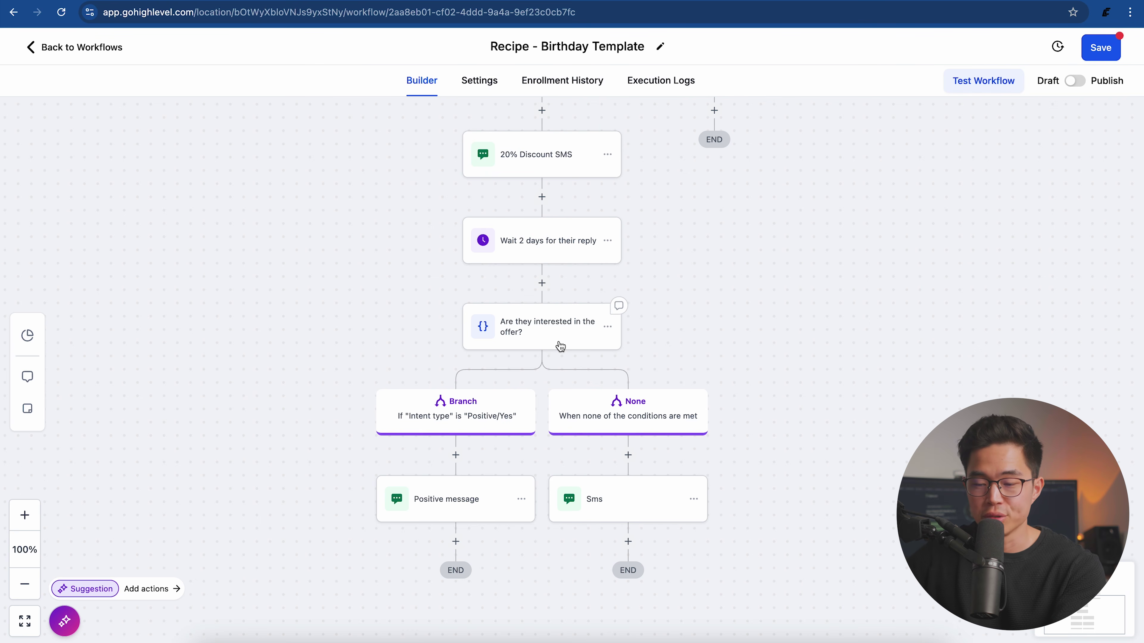
Step: View the settings of the "Positive message" and "Sms" actions ending the two offer-interest branches
scroll(514, 406, "down", 2)
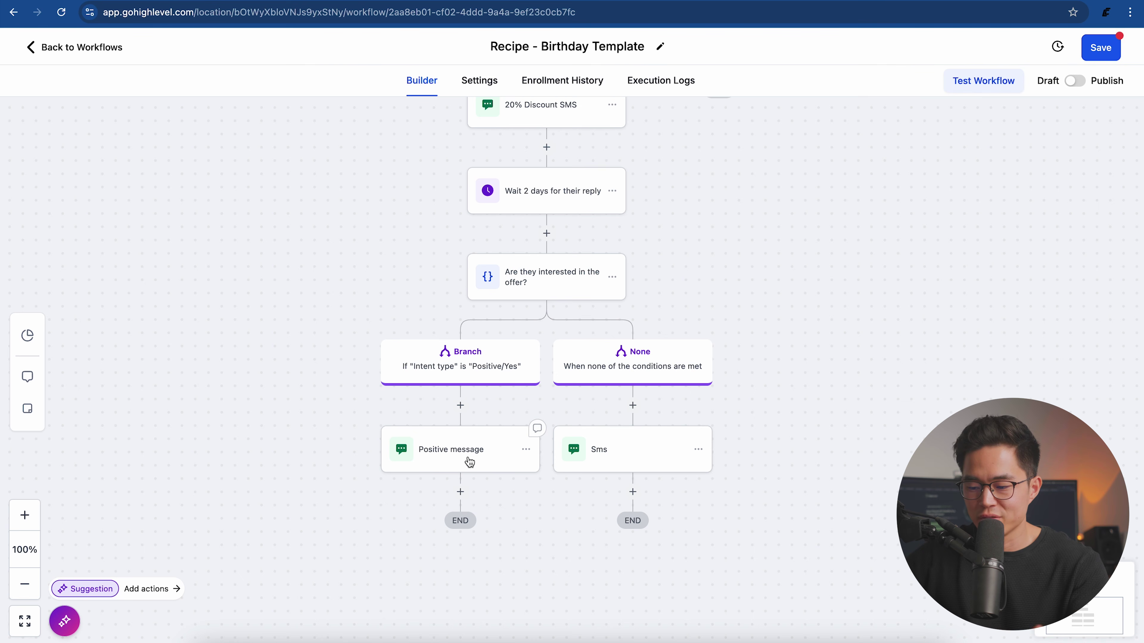
left_click(483, 445)
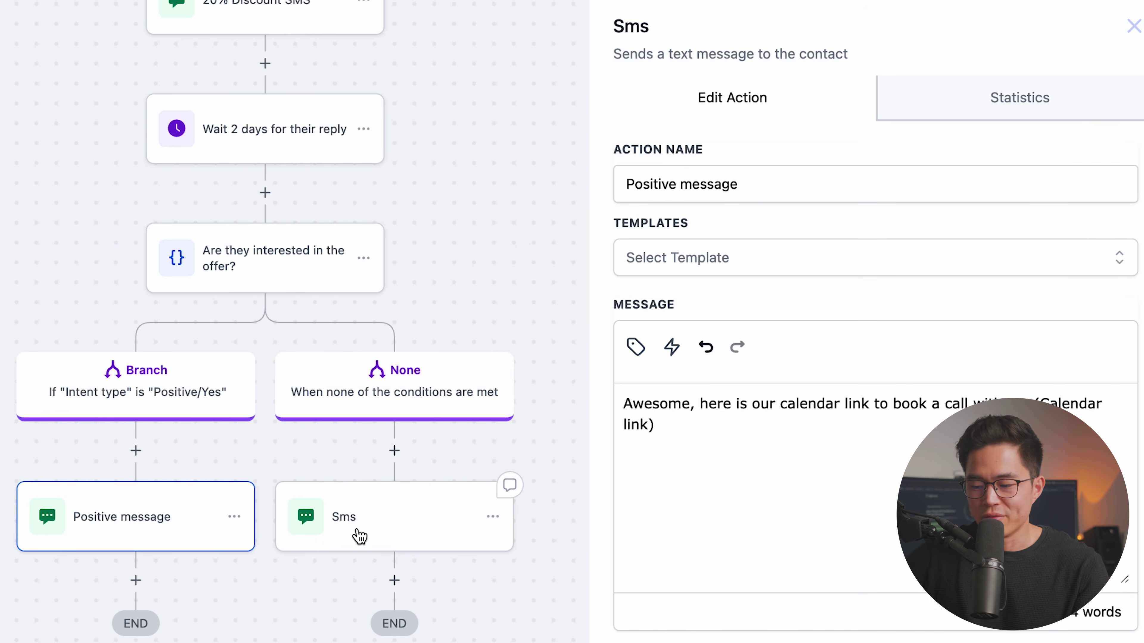
left_click(395, 533)
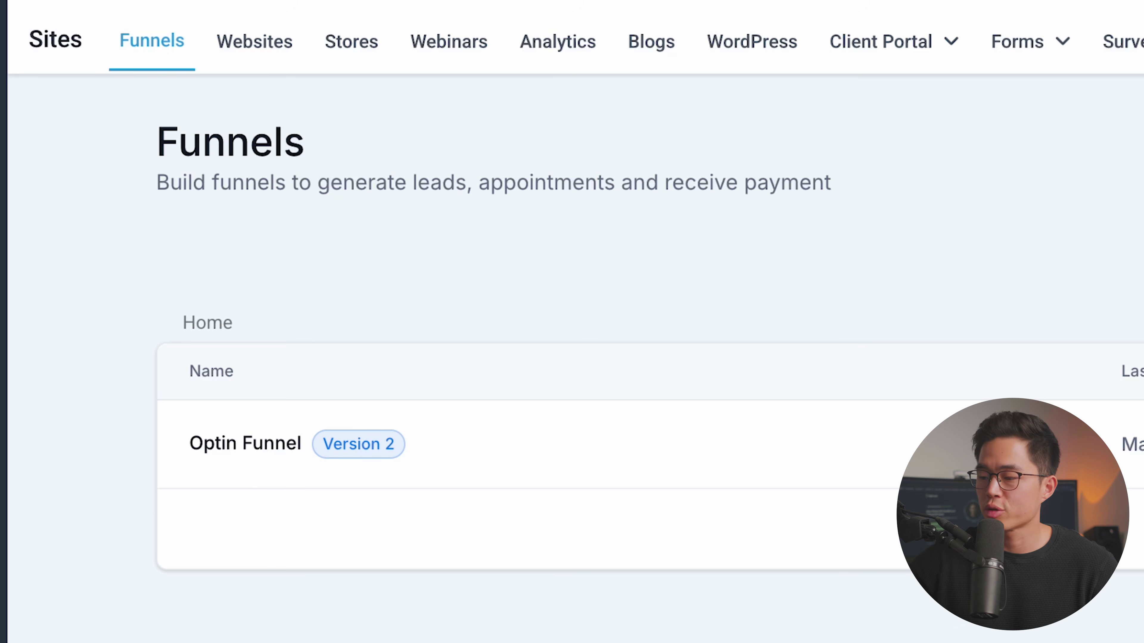
Step: Start a new funnel from templates and browse the funnel template library
left_click(275, 446)
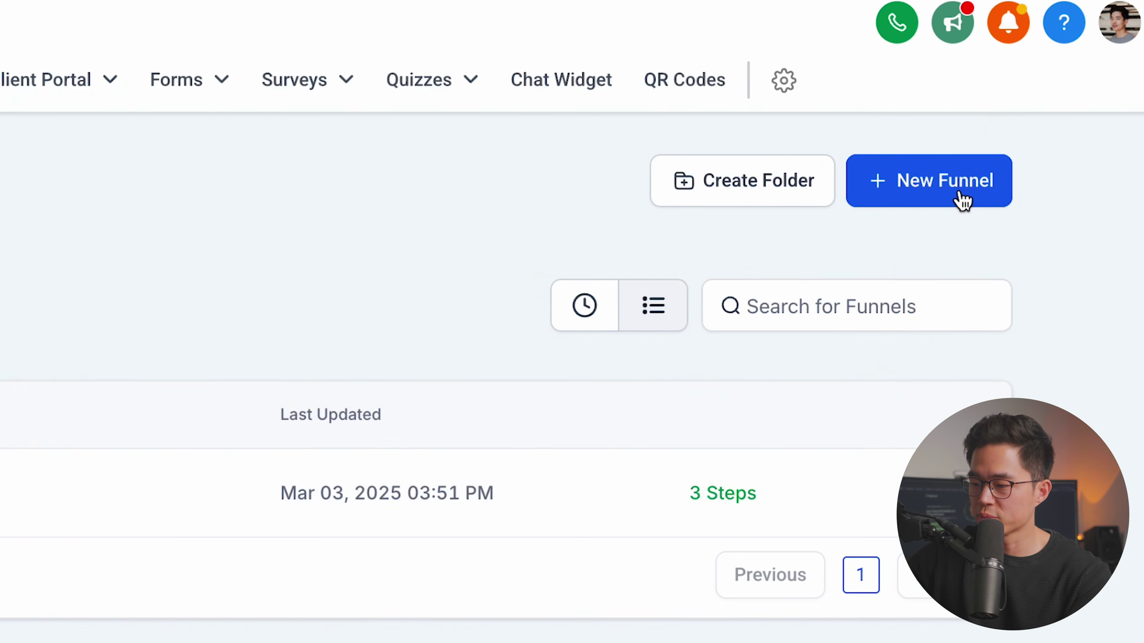
left_click(1045, 130)
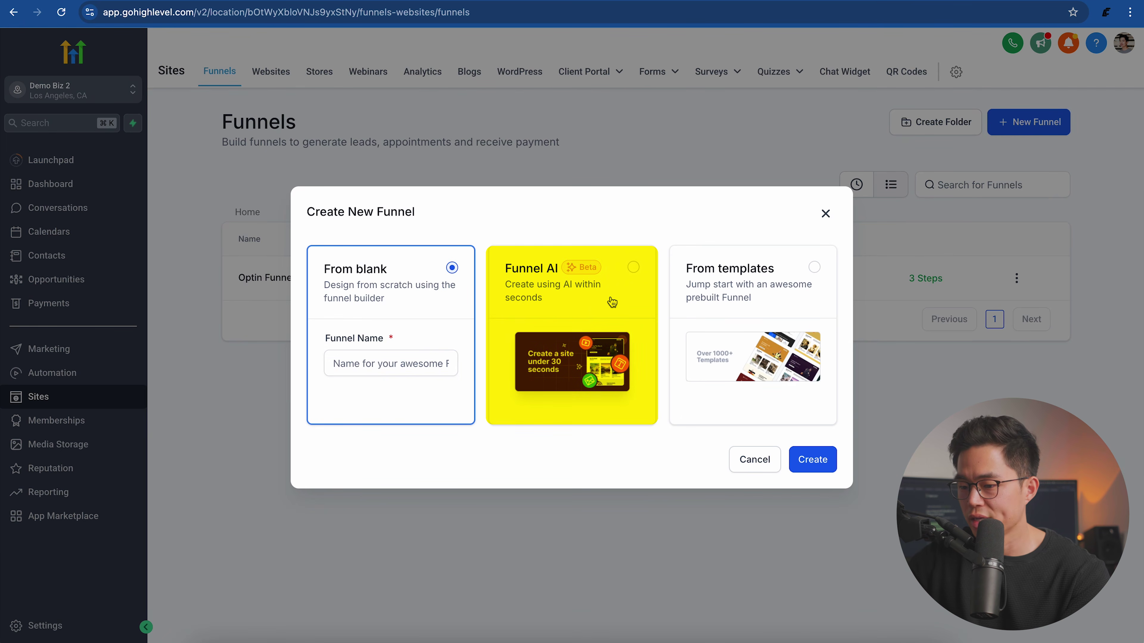
left_click(738, 288)
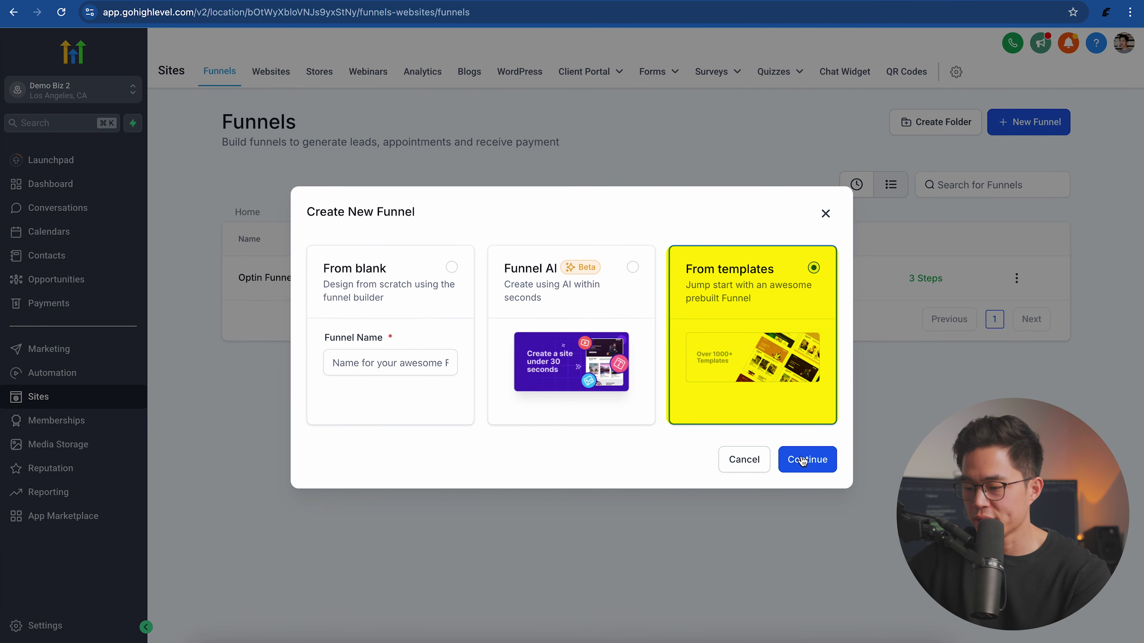
left_click(803, 459)
scroll(906, 393, "down", 4)
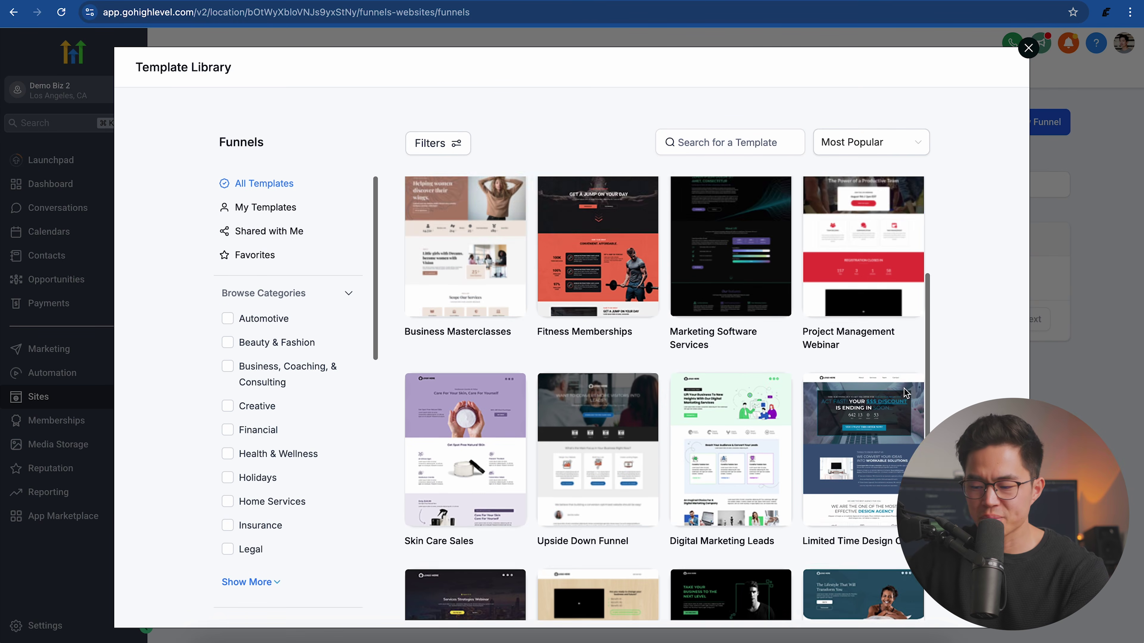
scroll(906, 393, "down", 2)
scroll(906, 394, "down", 3)
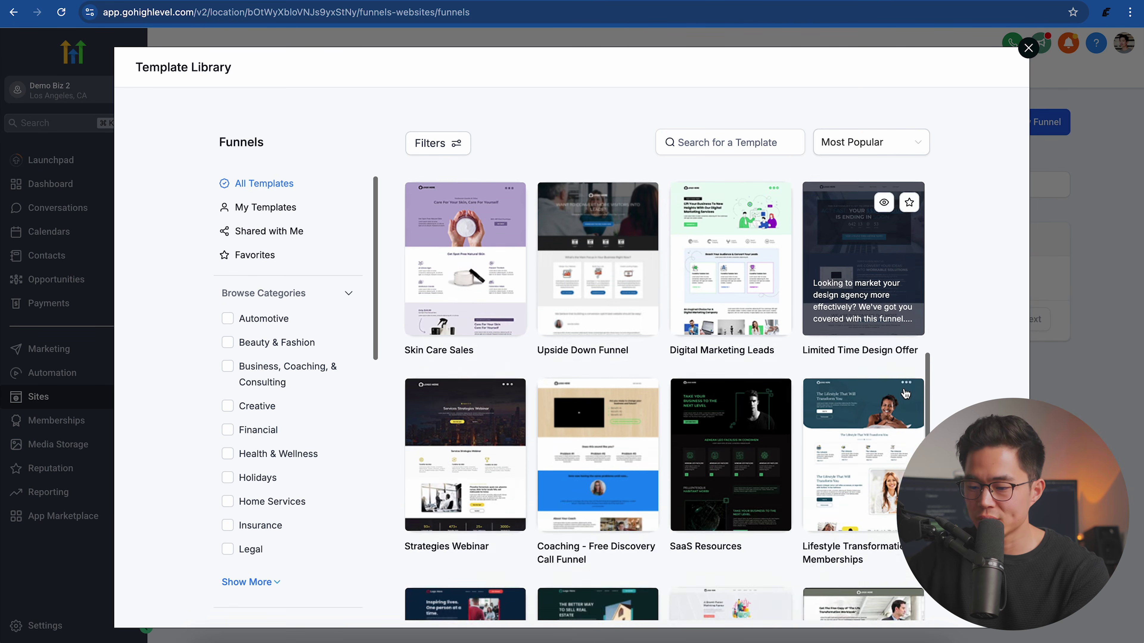
scroll(897, 461, "up", 1)
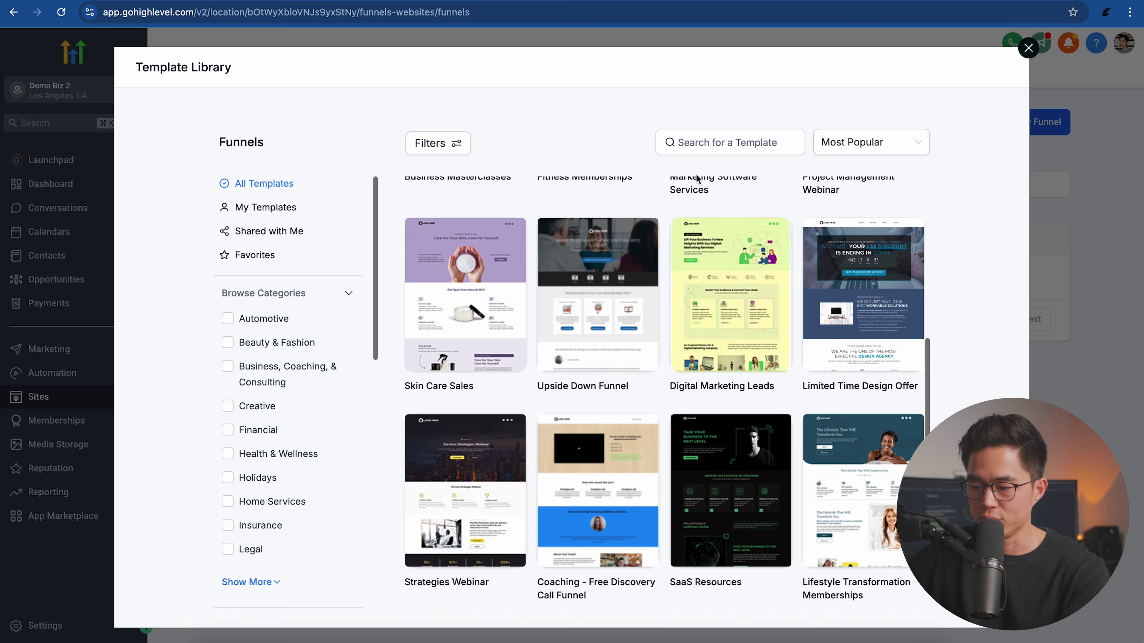
Step: Mark the Digital Marketing Leads template as a favorite and create a funnel from it
left_click(732, 288)
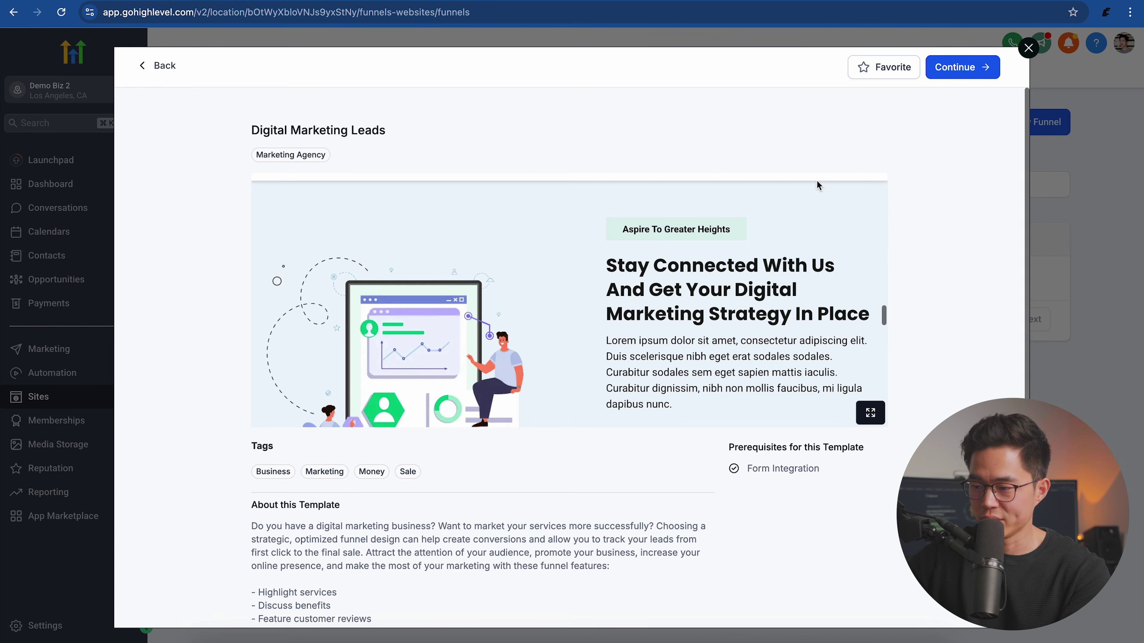
left_click(856, 66)
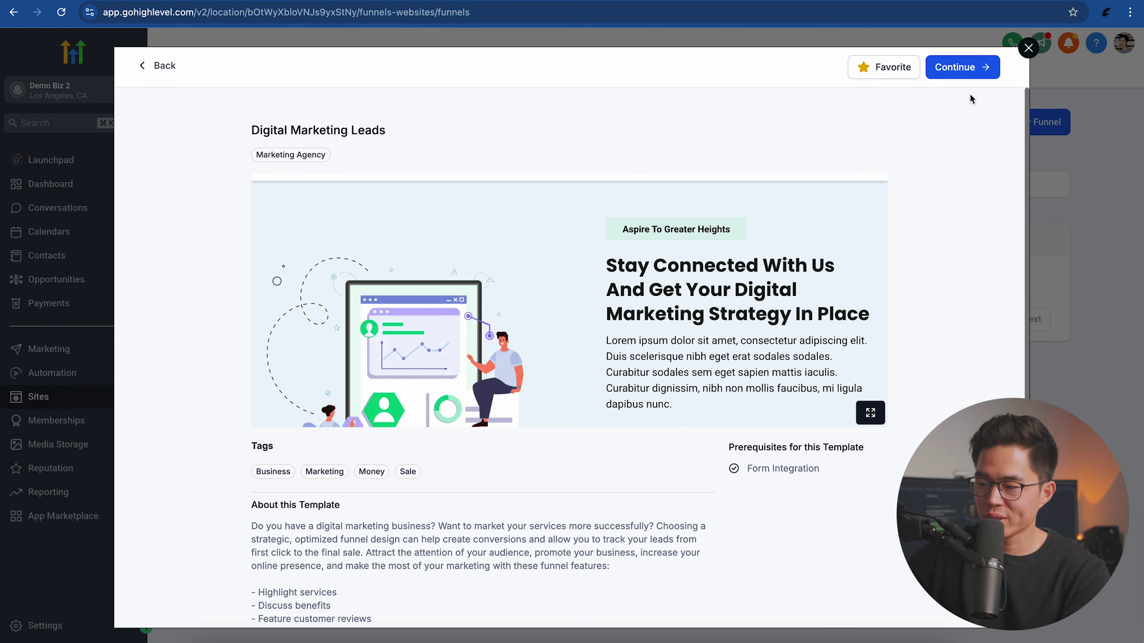
left_click(962, 77)
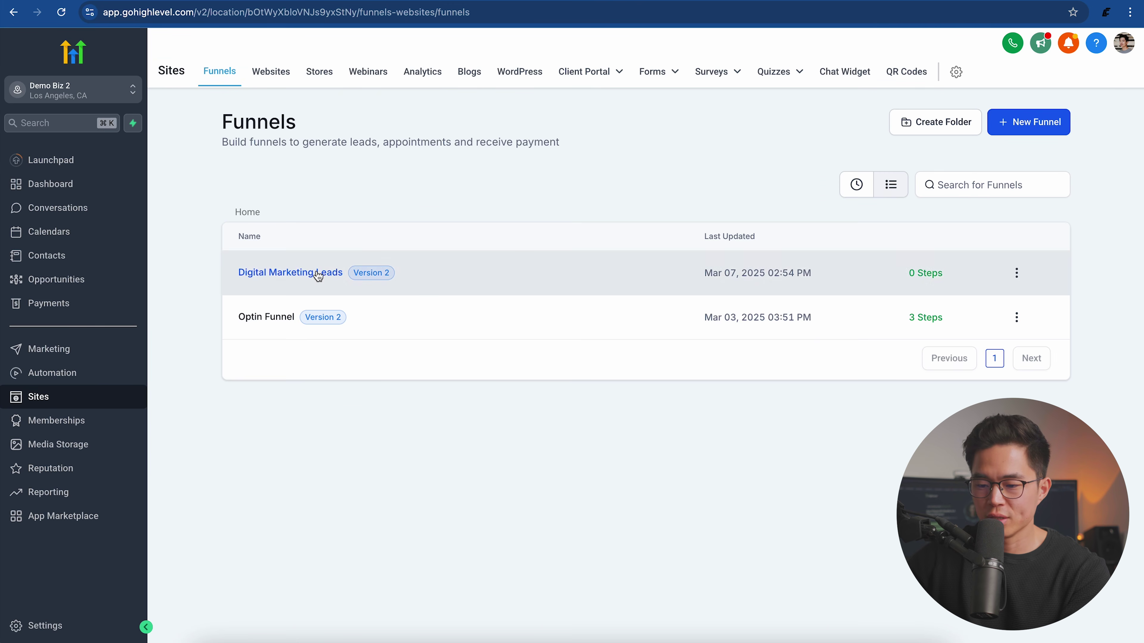
Step: Open the Digital Marketing Leads funnel and view its option for adding a new step or import
left_click(317, 271)
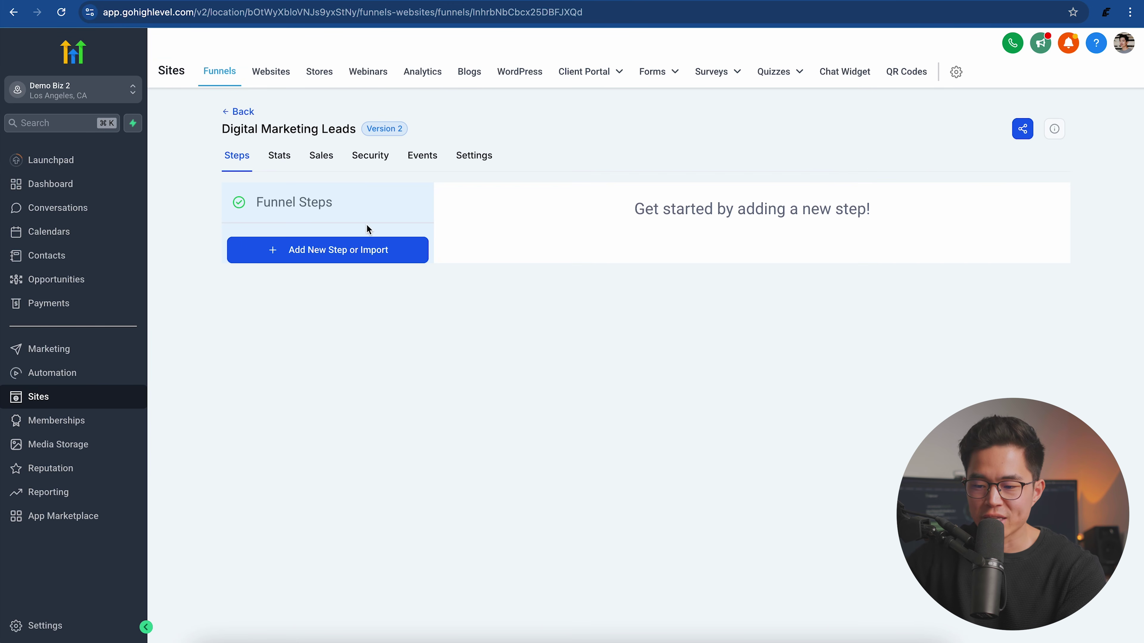
left_click(351, 253)
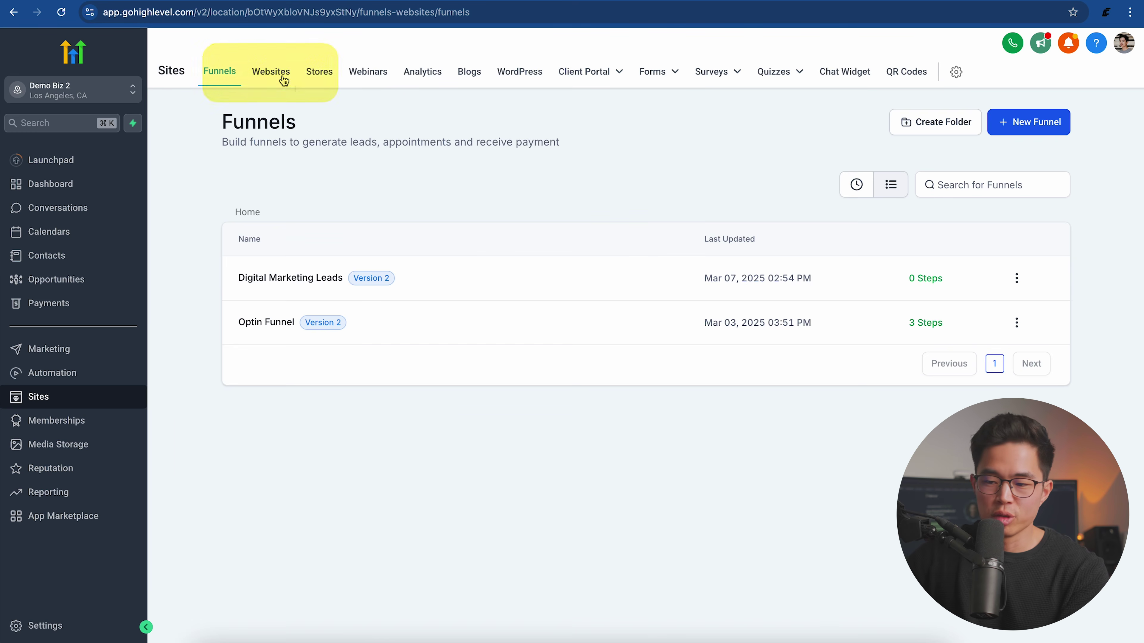
Step: Go to the Websites section and start a new website from templates
left_click(275, 73)
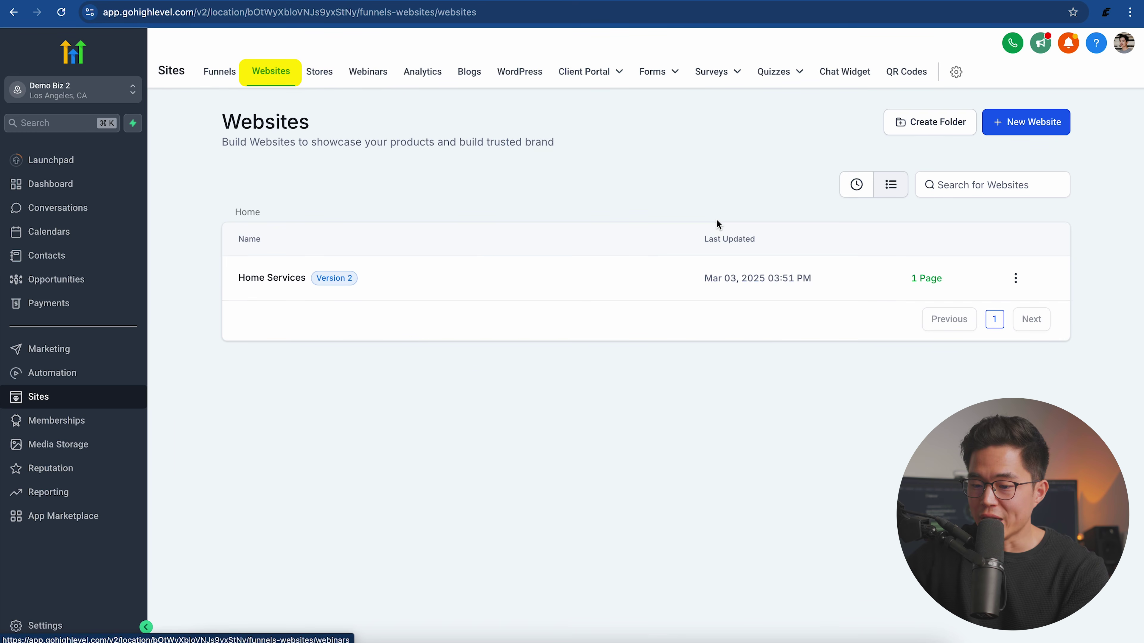
left_click(1050, 125)
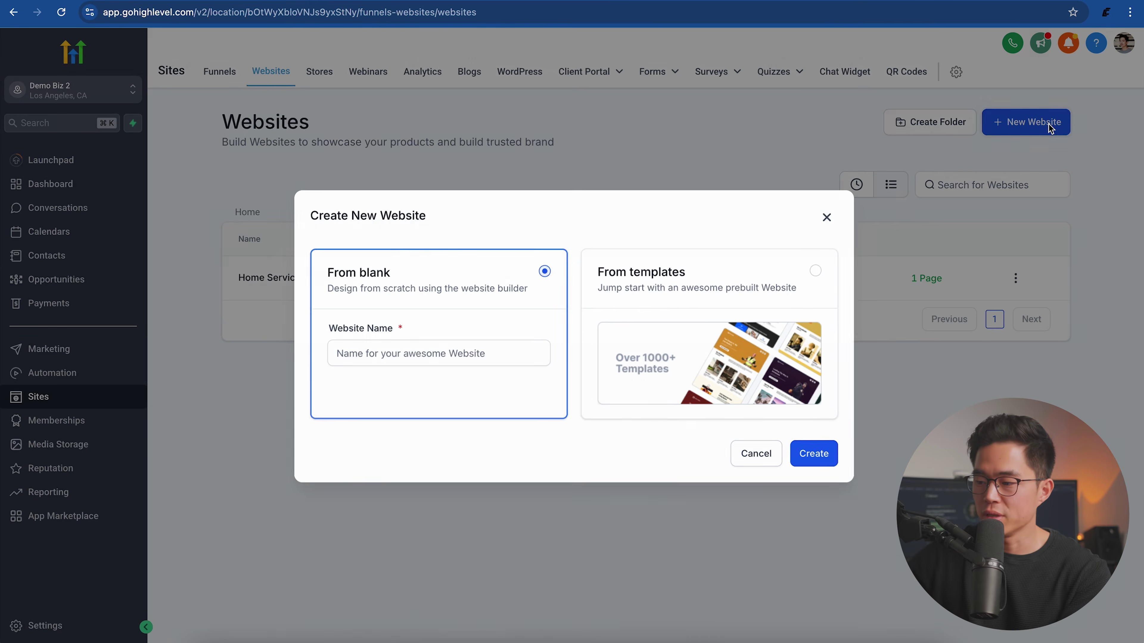
left_click(815, 271)
left_click(814, 455)
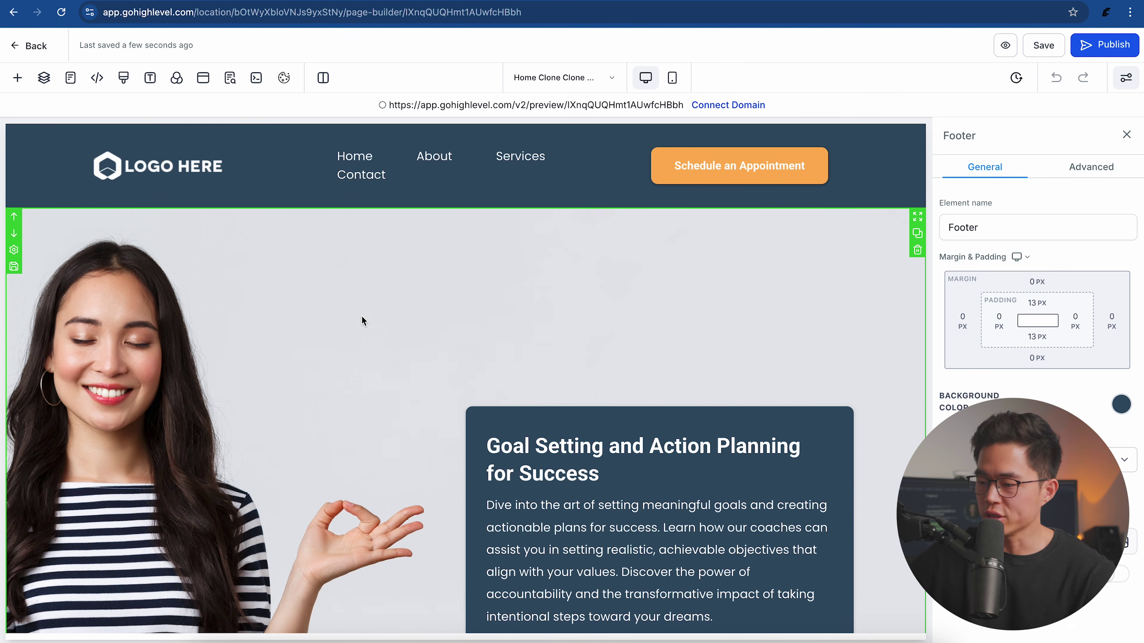
Step: View the settings of the page's navigation menu and of the hero section below it
left_click(171, 158)
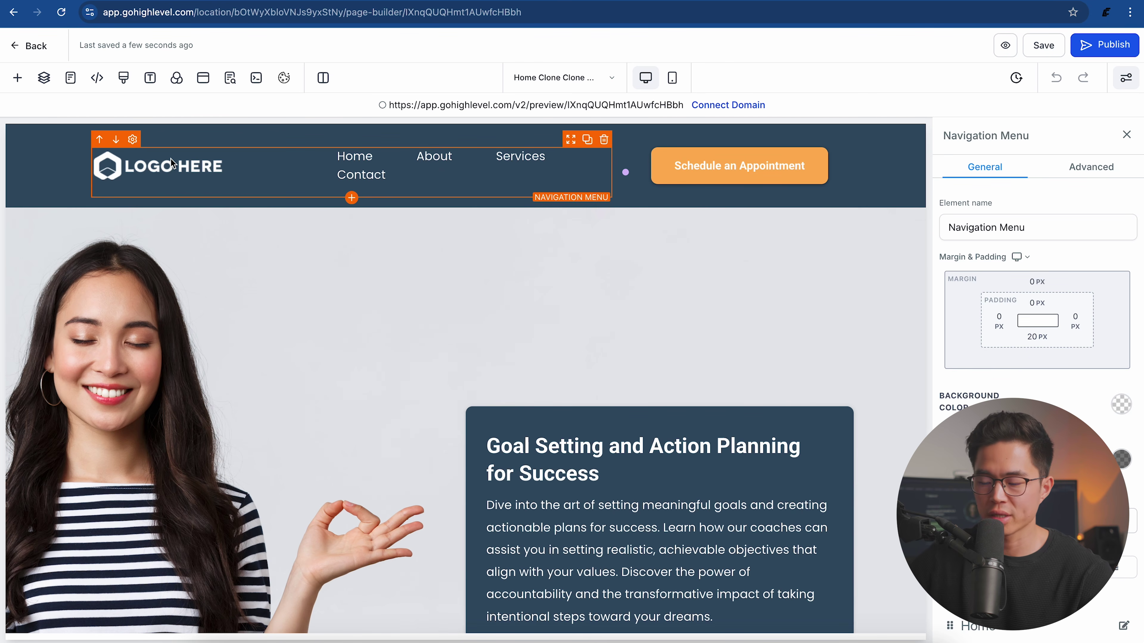
left_click(323, 403)
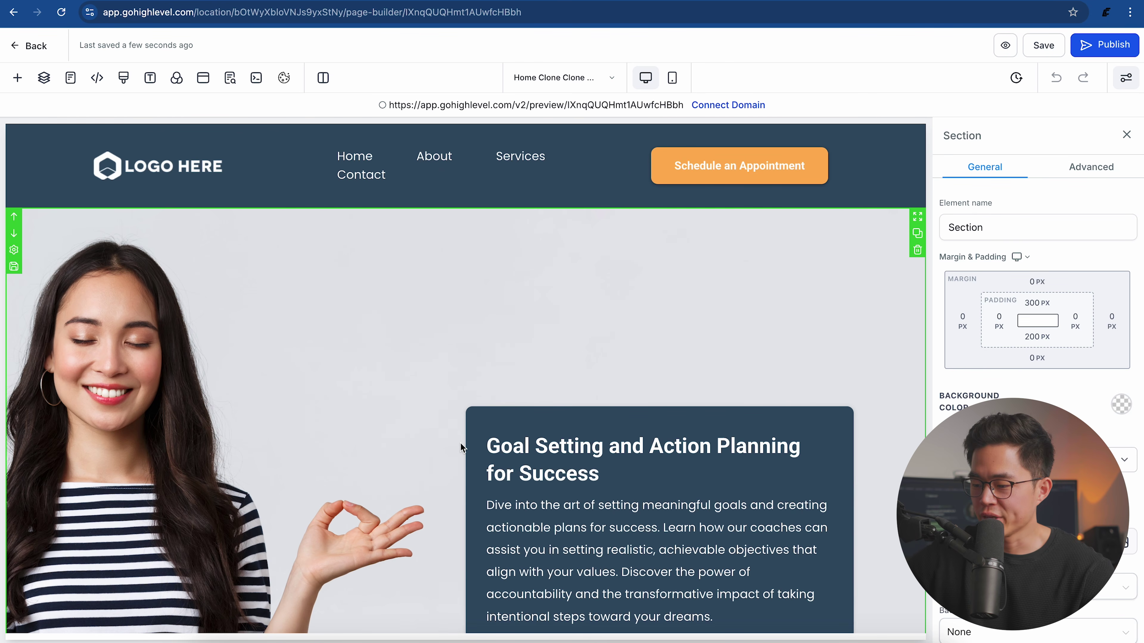
Step: Append "Test hello" to the end of the sub headline under "Goal Setting and Action Planning for Success"
scroll(460, 447, "down", 3)
double_click(629, 418)
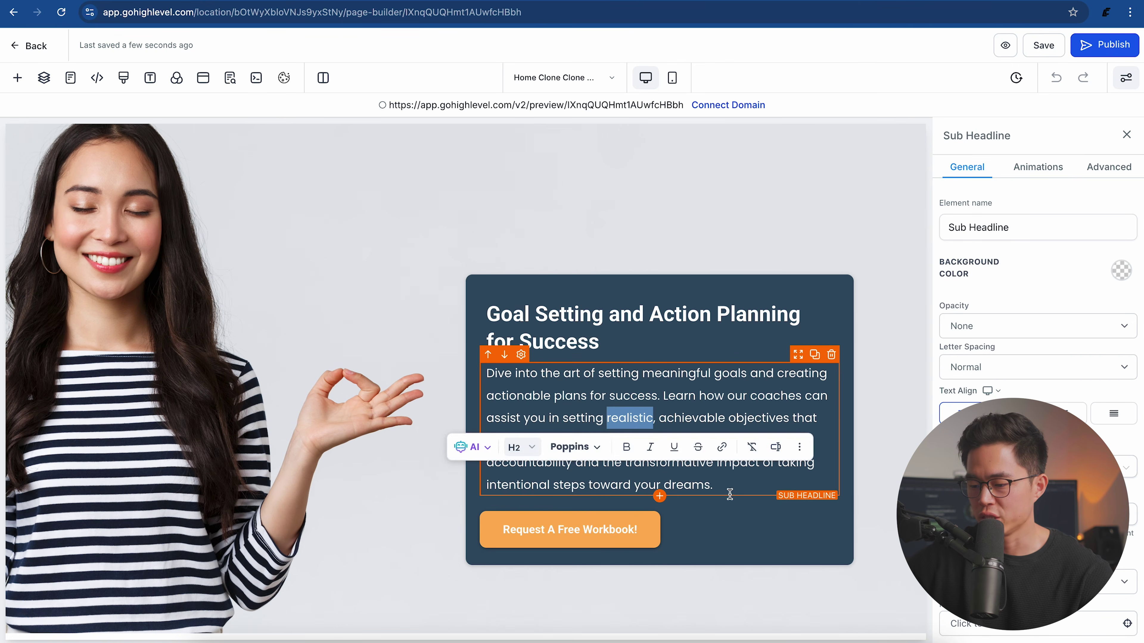
left_click(739, 478)
type("Test hello")
Step: Look through the font, icon, alignment and color settings of the "Request A Free Workbook!" button
left_click(569, 529)
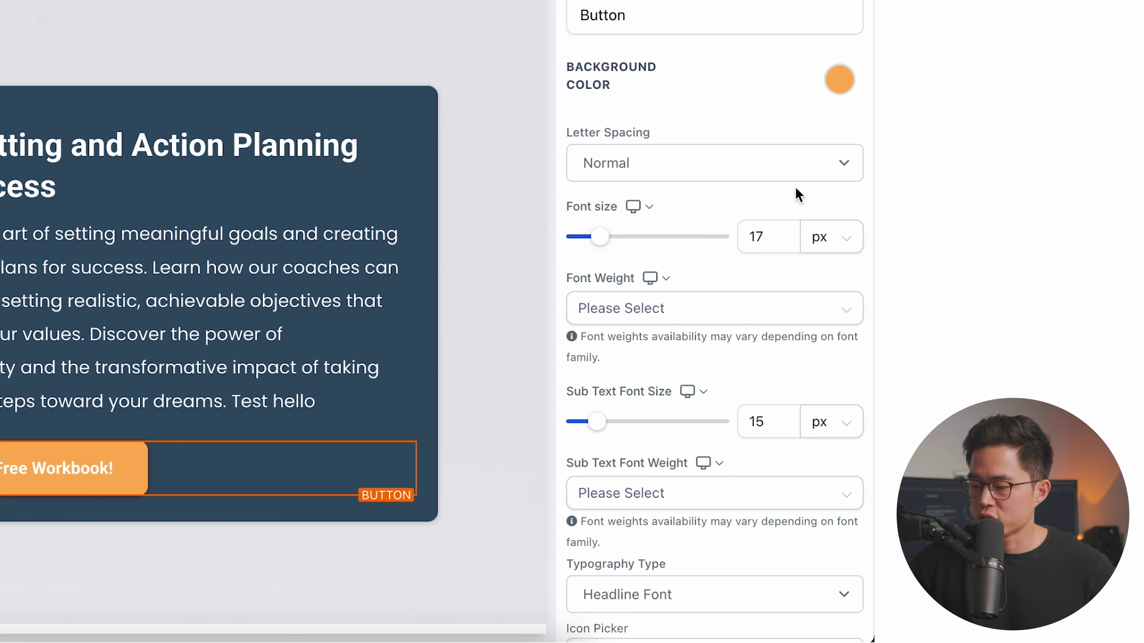
scroll(766, 216, "down", 12)
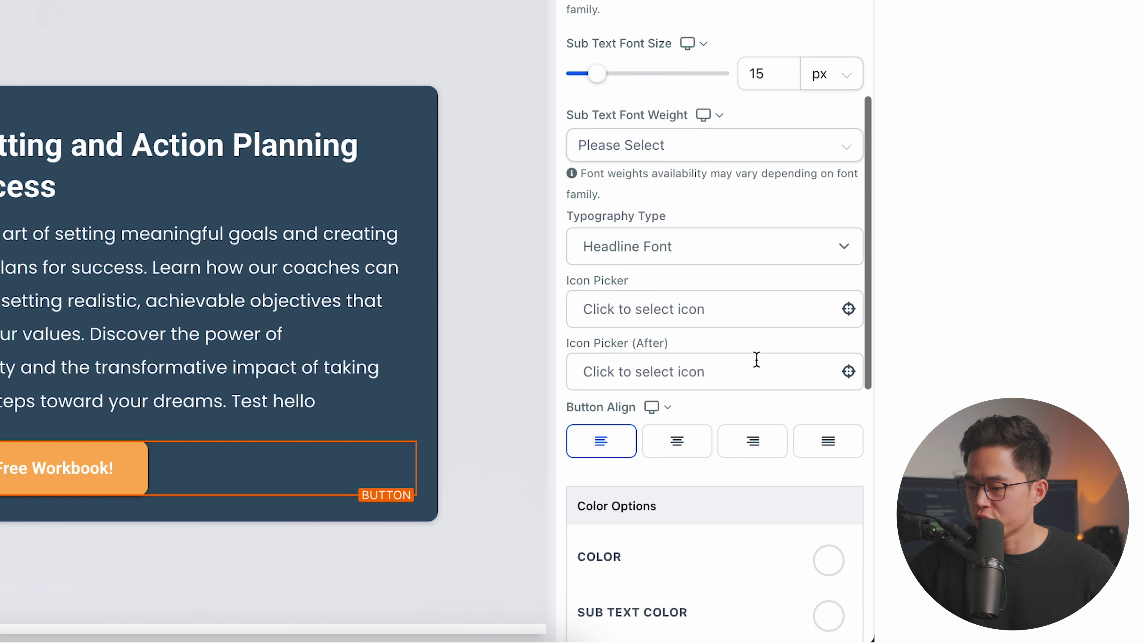
Step: View the image source, size and action settings of the image beside the coaching text on the page
left_click(275, 384)
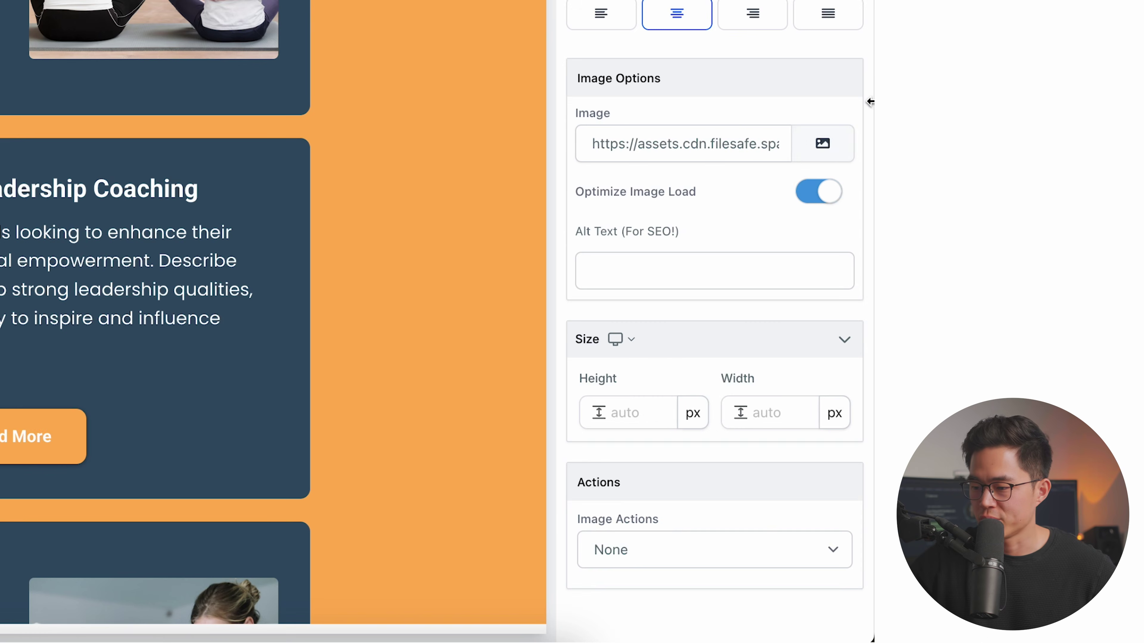
scroll(271, 316, "down", 10)
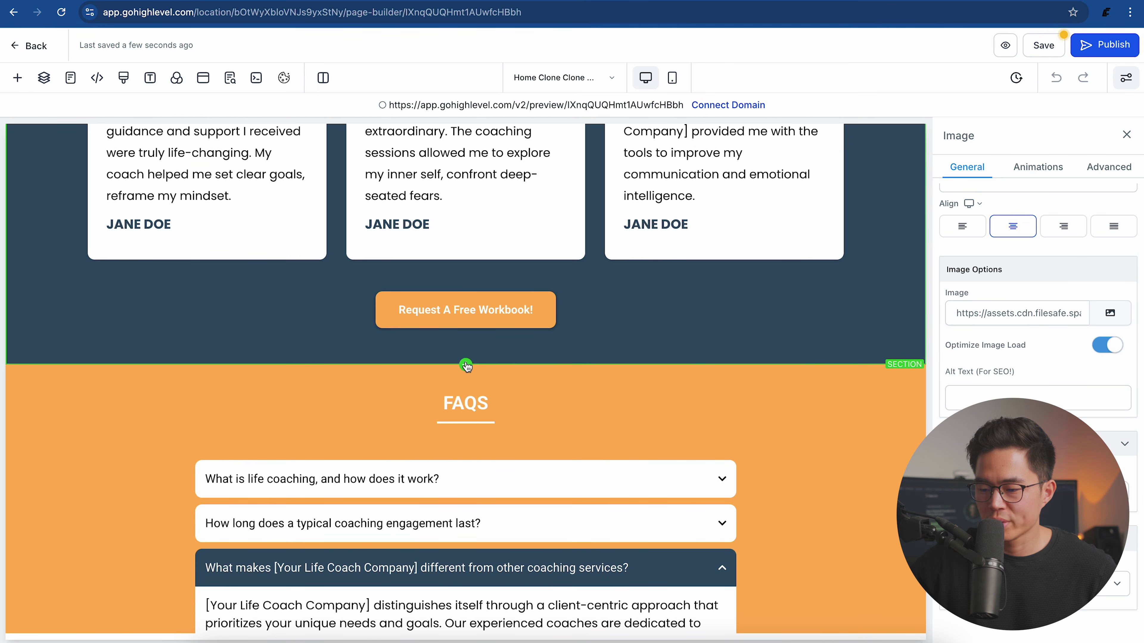
Step: Open the options for adding content below the testimonials section and look through rows, elements, global sections and section templates
left_click(466, 364)
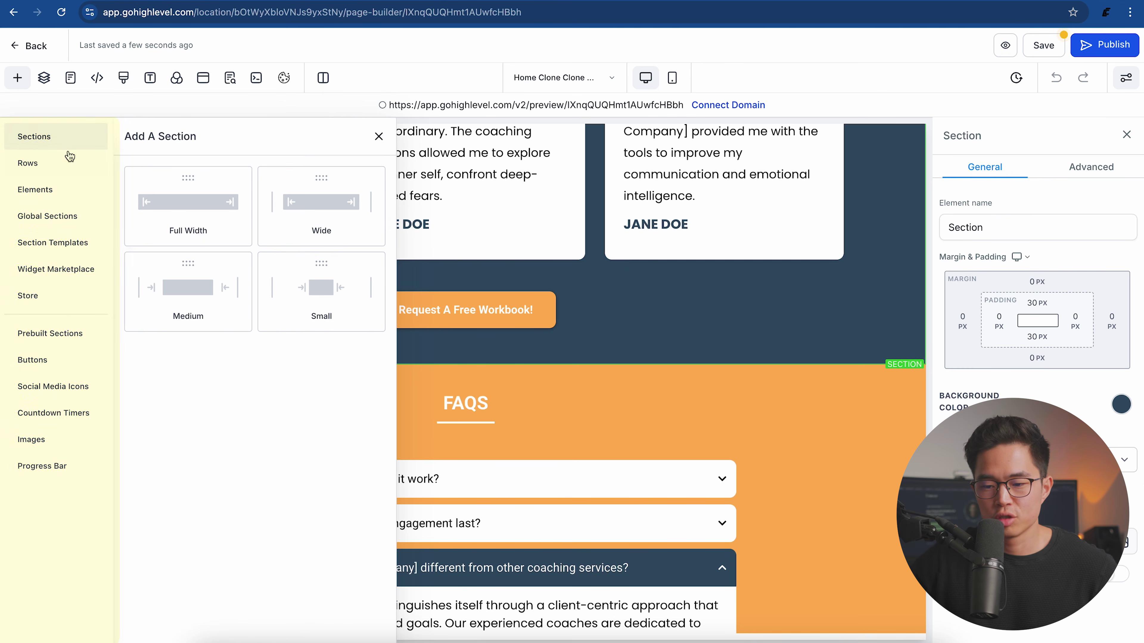
left_click(48, 169)
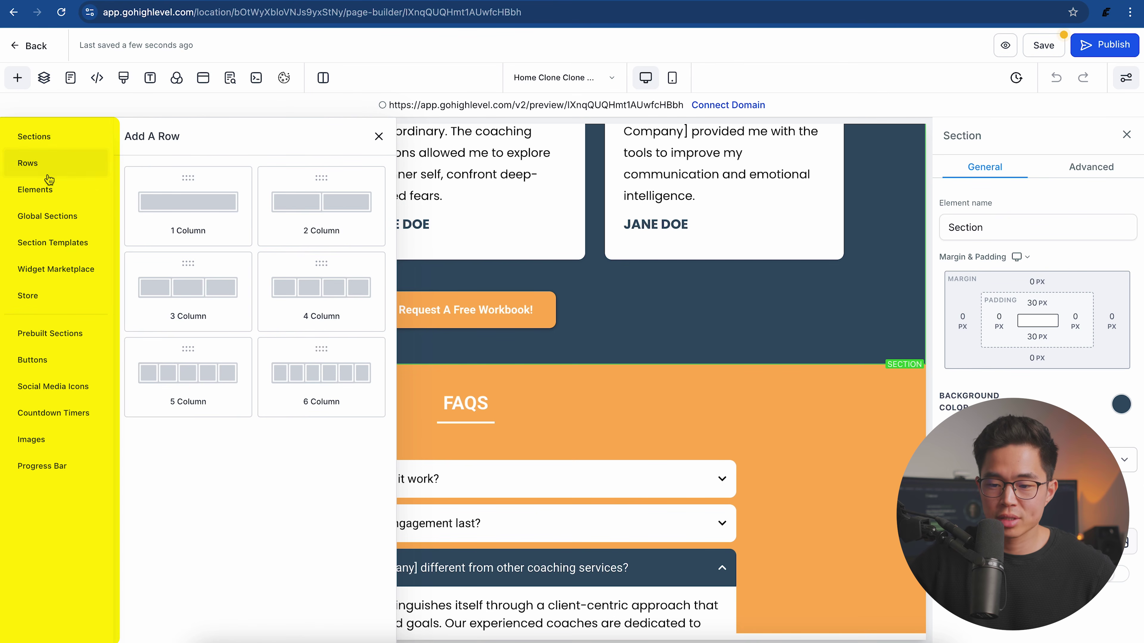
left_click(50, 191)
left_click(52, 224)
left_click(52, 242)
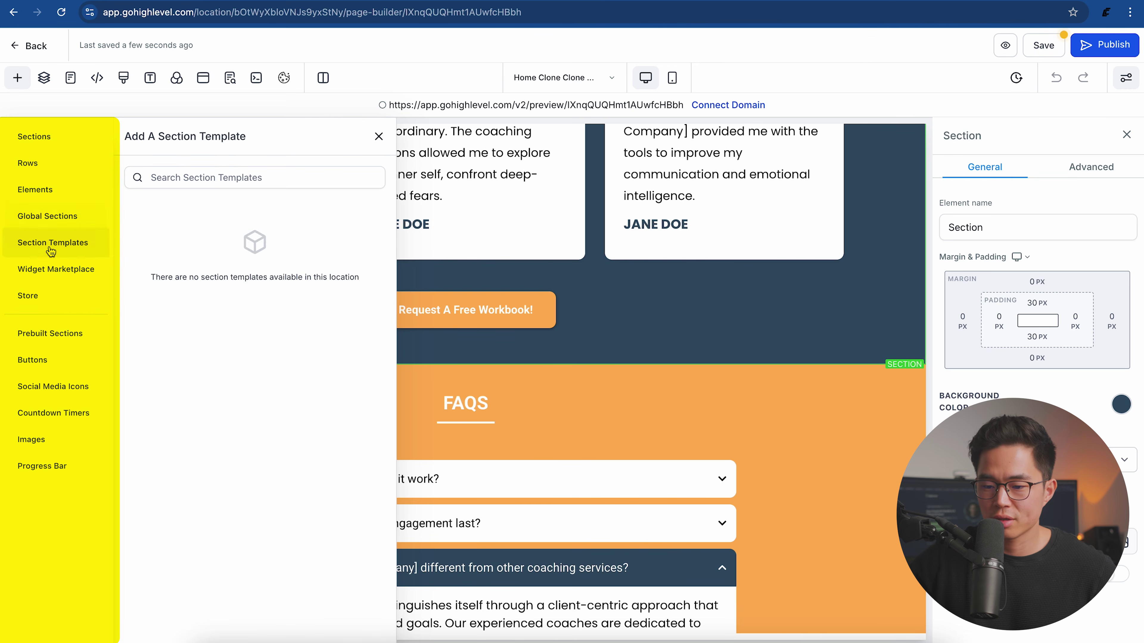
Step: Try inserting a prebuilt section between the testimonials and the FAQS section, and delete it again
left_click(50, 333)
left_click_drag(457, 316, 602, 400)
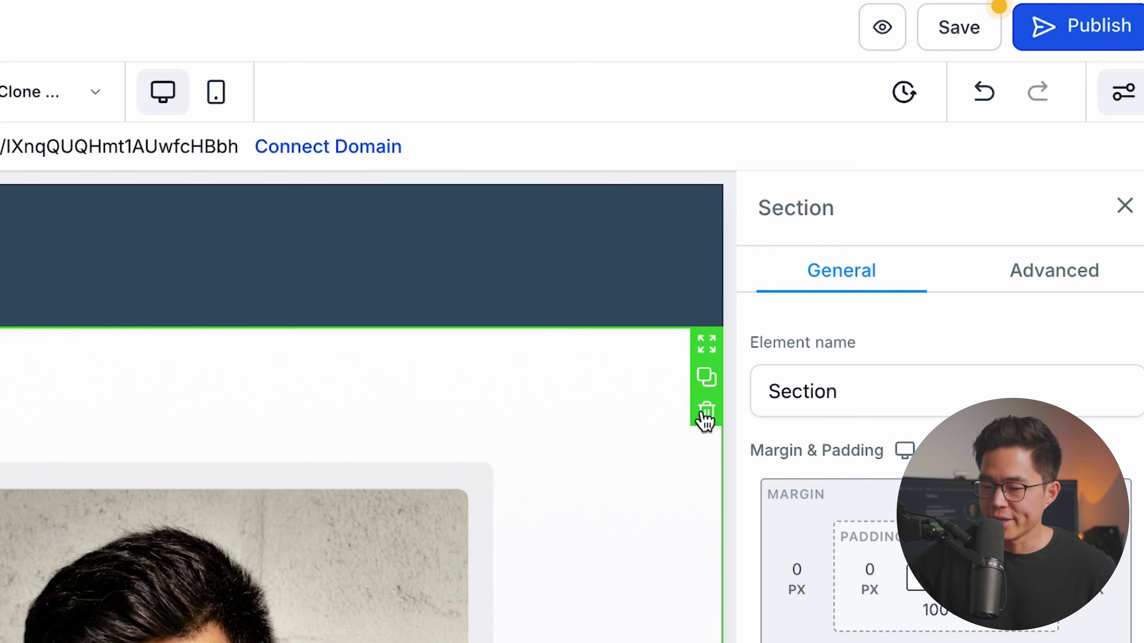
left_click(705, 412)
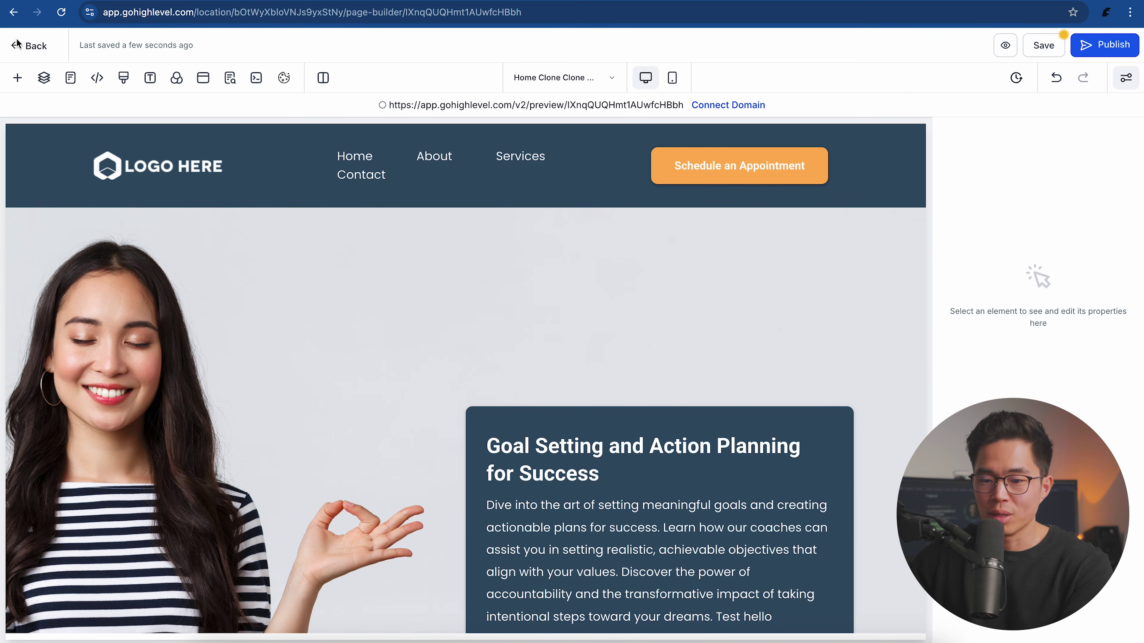
Step: Leave the page editor and go to the Forms builder in Sites
left_click(18, 45)
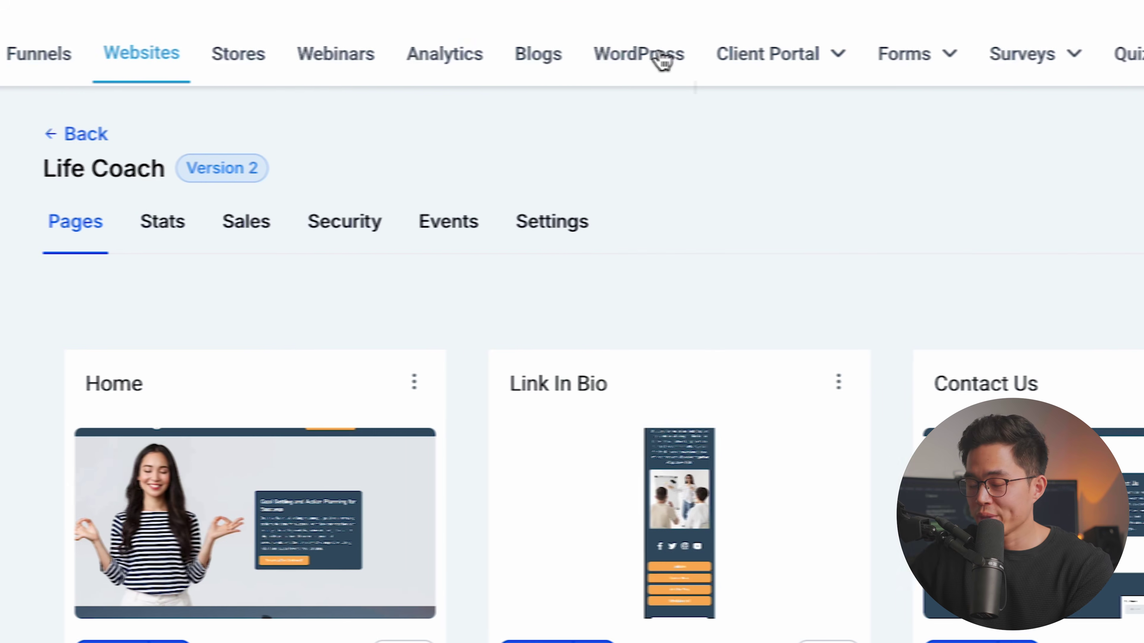
left_click(894, 58)
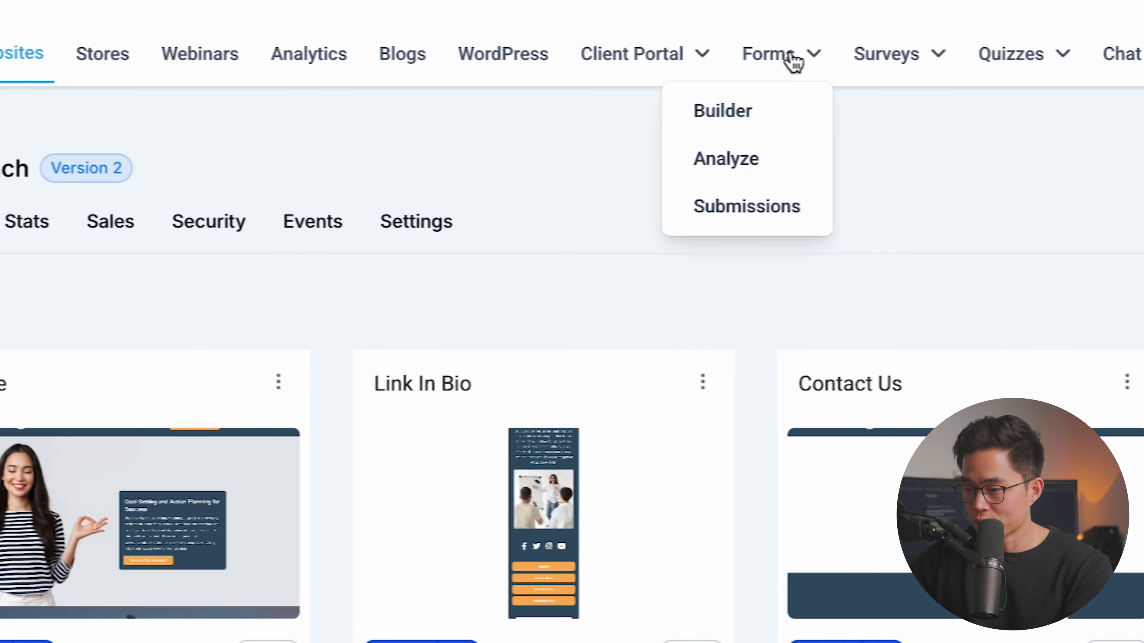
mouse_move(761, 63)
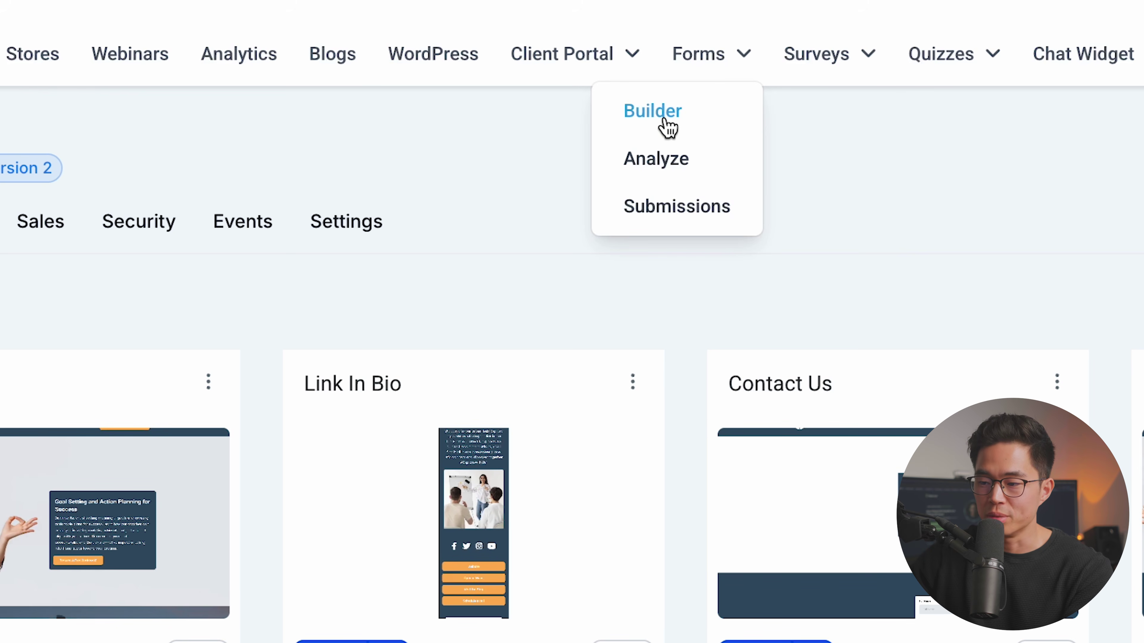
left_click(668, 129)
Step: Start a new form from templates, preview the Legal Consultation template and close the template library
left_click(1032, 122)
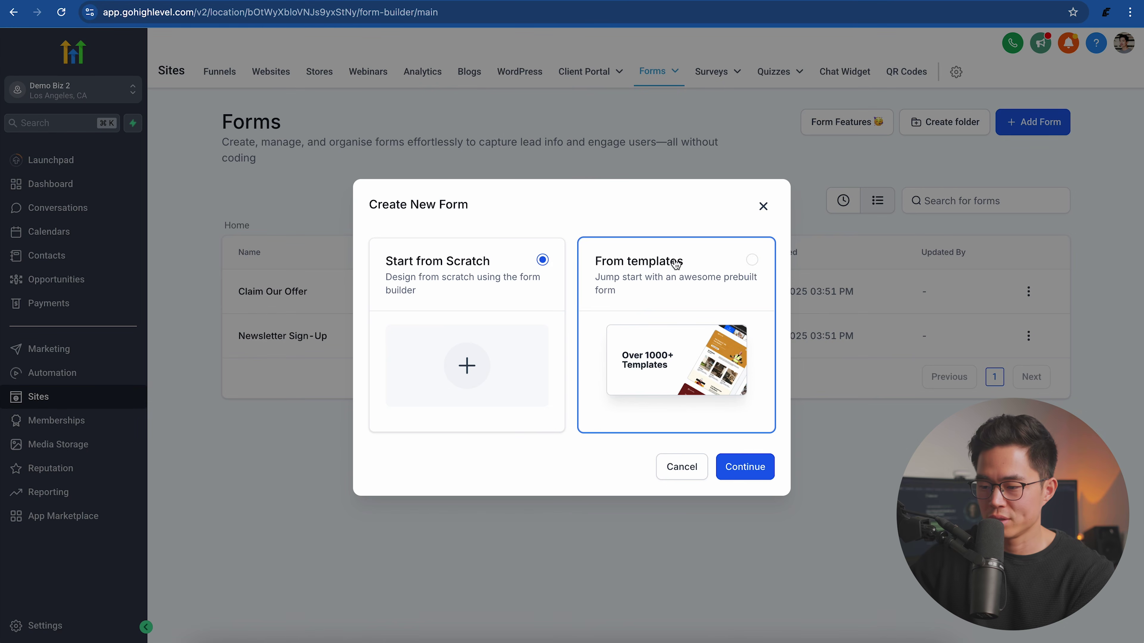
left_click(676, 264)
left_click(752, 468)
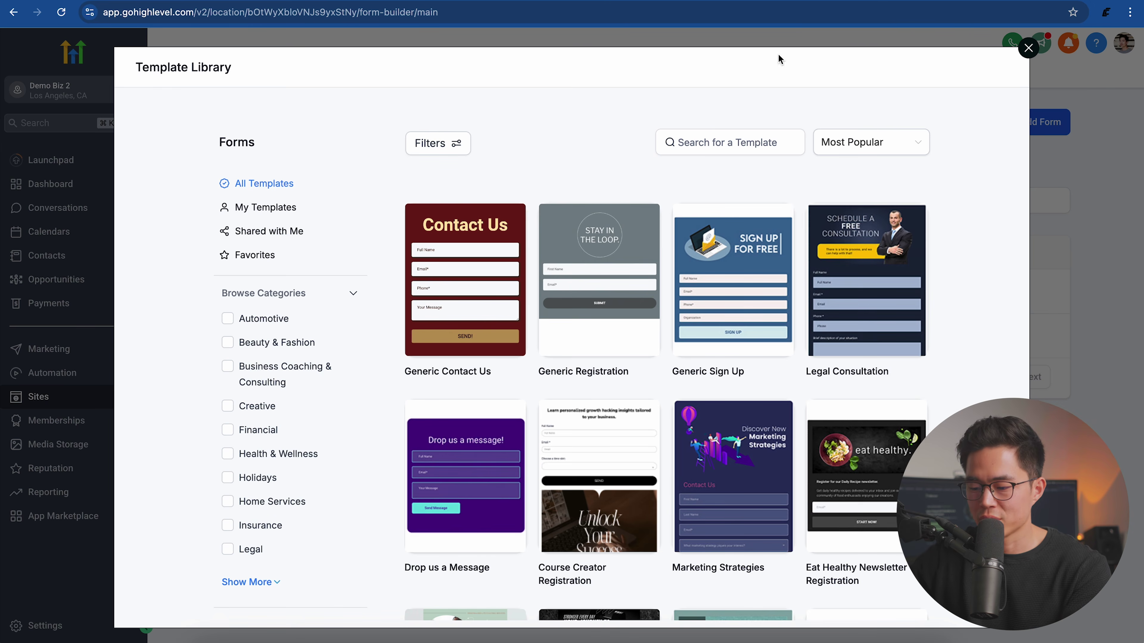
left_click(878, 293)
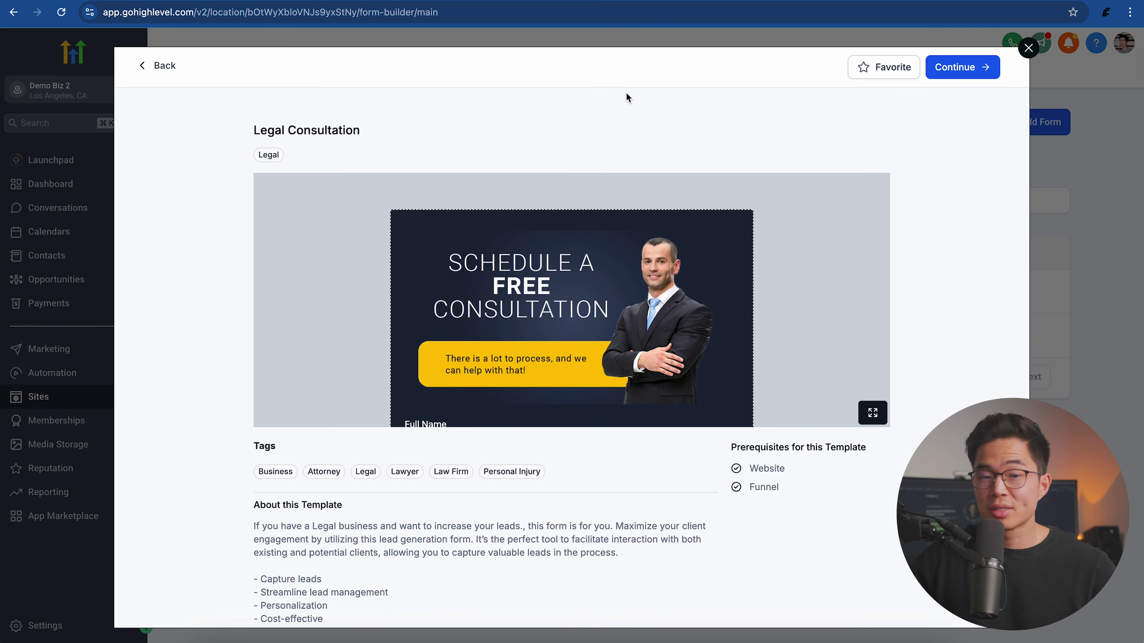
left_click(1029, 47)
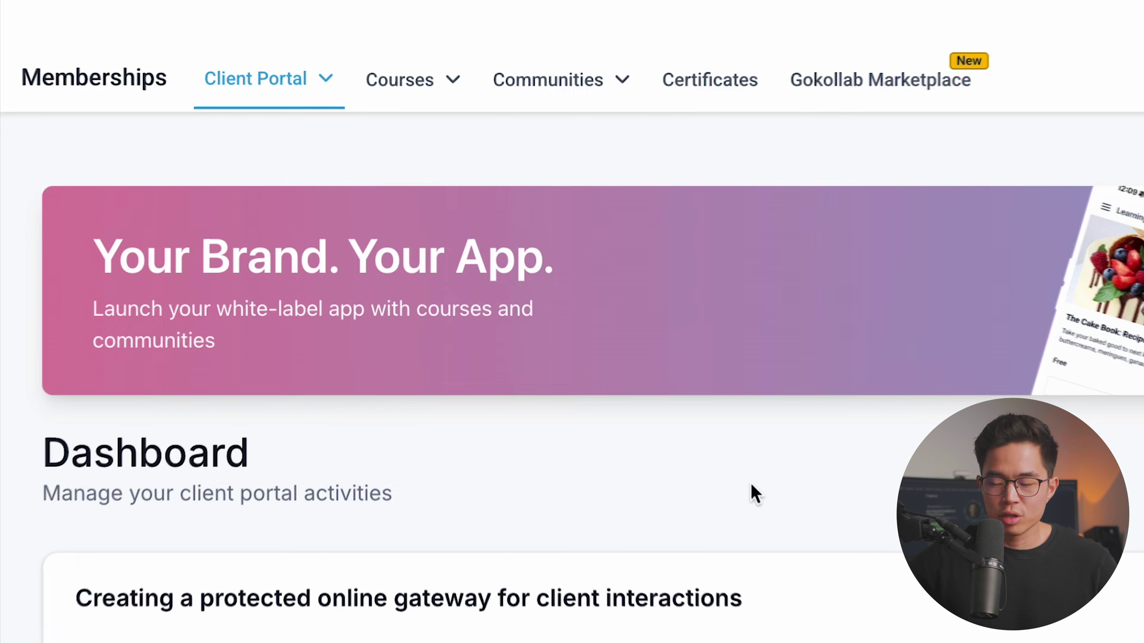
Step: Look through the Courses and Communities options in Memberships and the review requests and reviews in Reputation
left_click(420, 80)
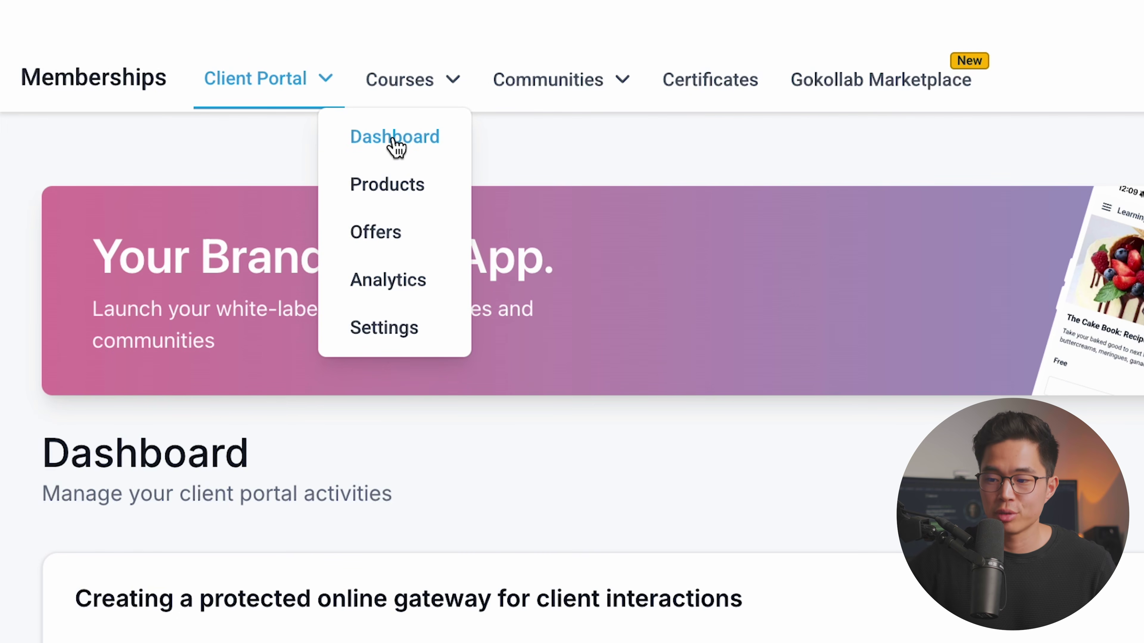
left_click(551, 97)
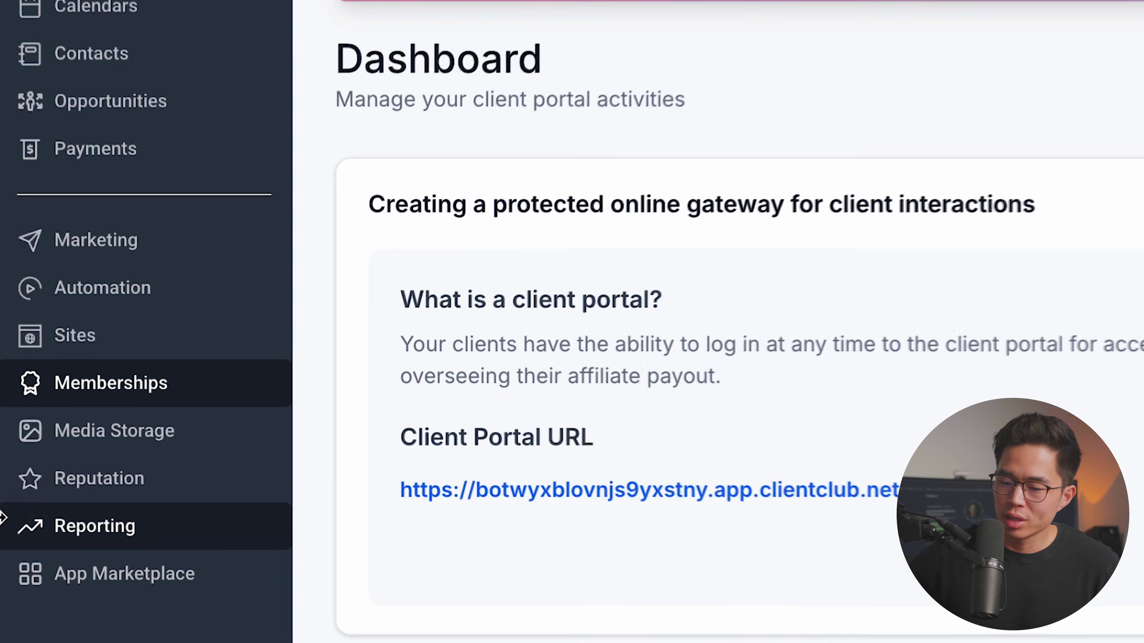
left_click(149, 492)
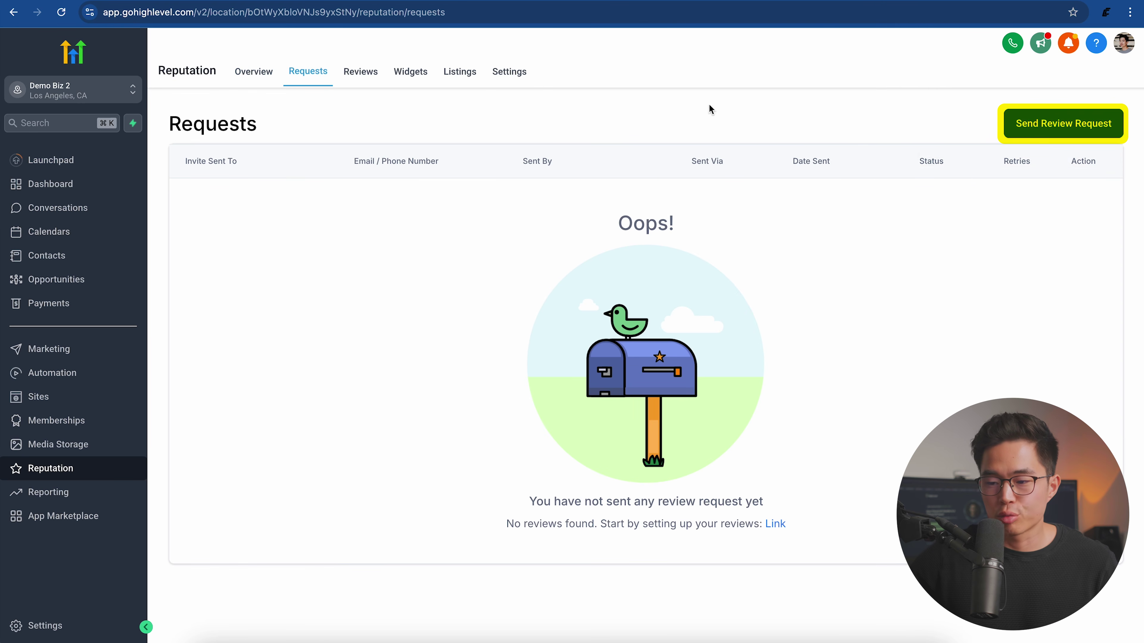
left_click(367, 70)
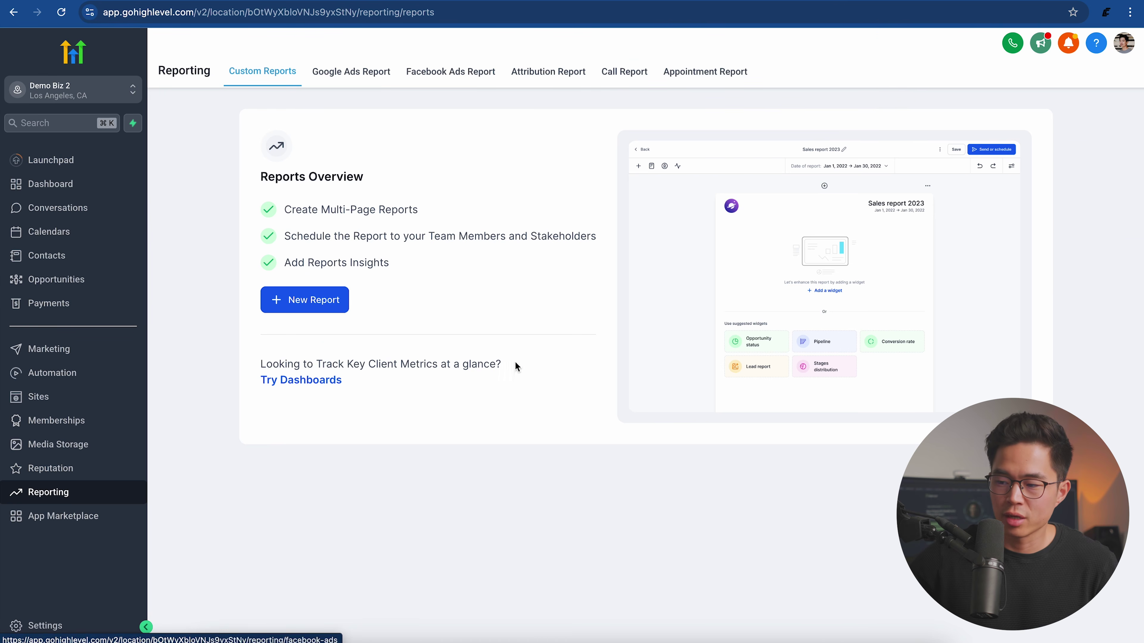
Step: Open the App Marketplace and browse its list of all available apps
left_click(63, 516)
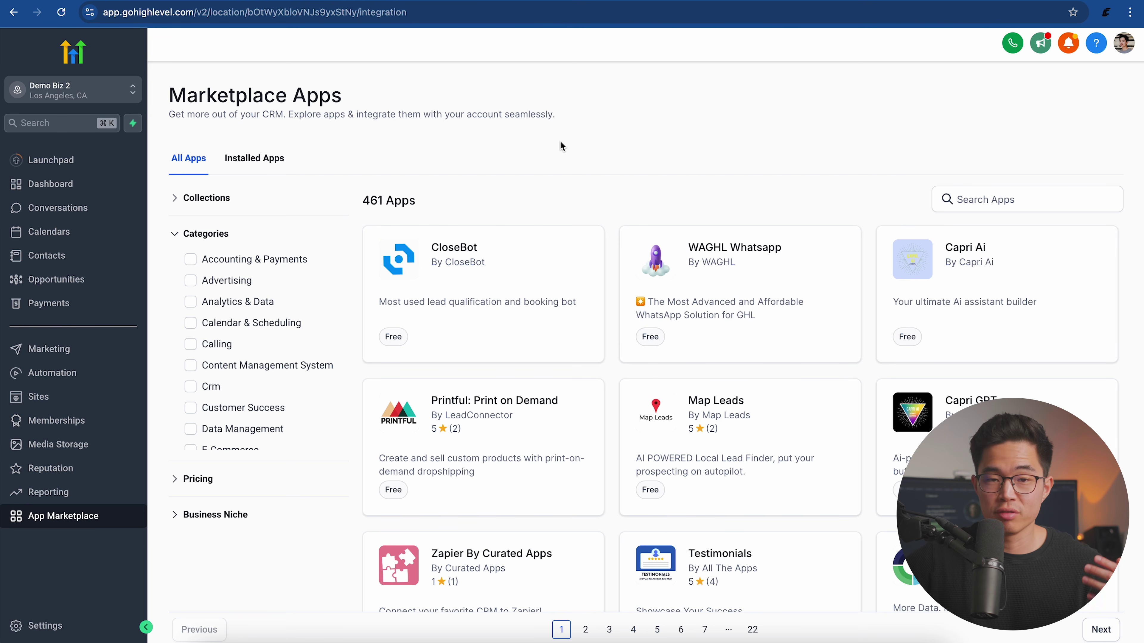
scroll(614, 340, "down", 3)
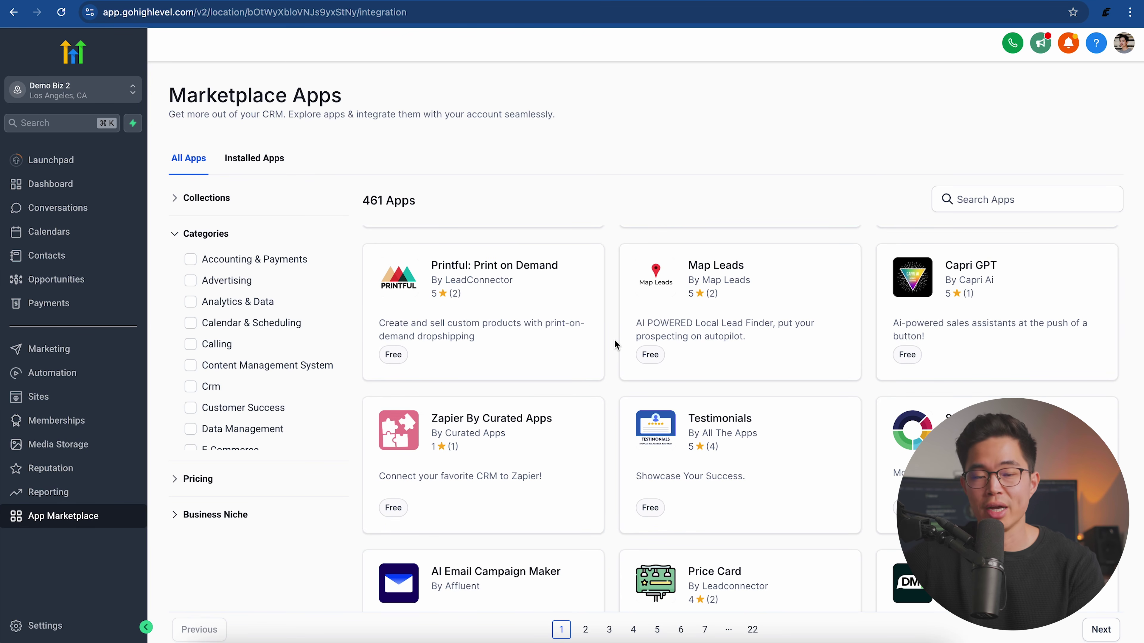
scroll(615, 344, "down", 6)
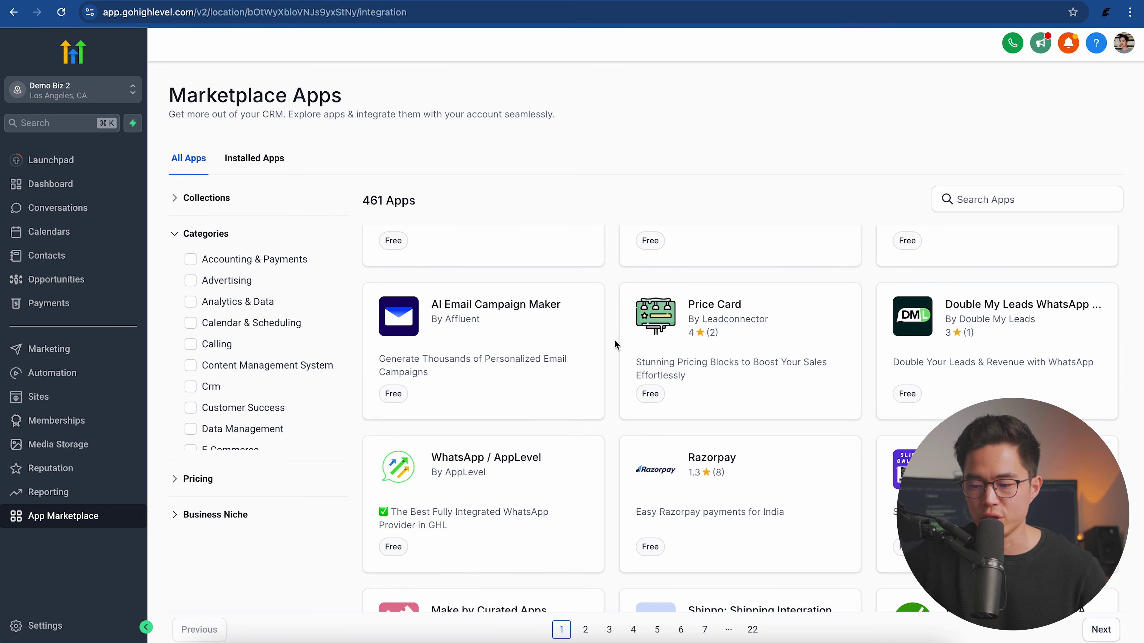
scroll(616, 345, "down", 5)
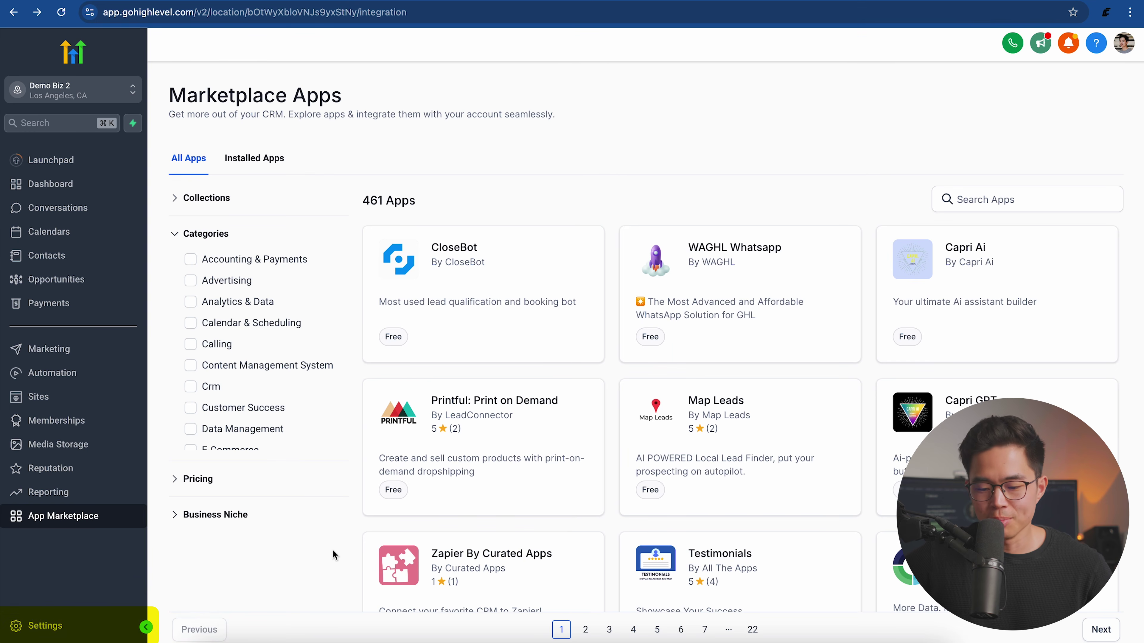
Step: Open the sub-account settings and look over the Business Profile's general information and physical address
left_click(44, 627)
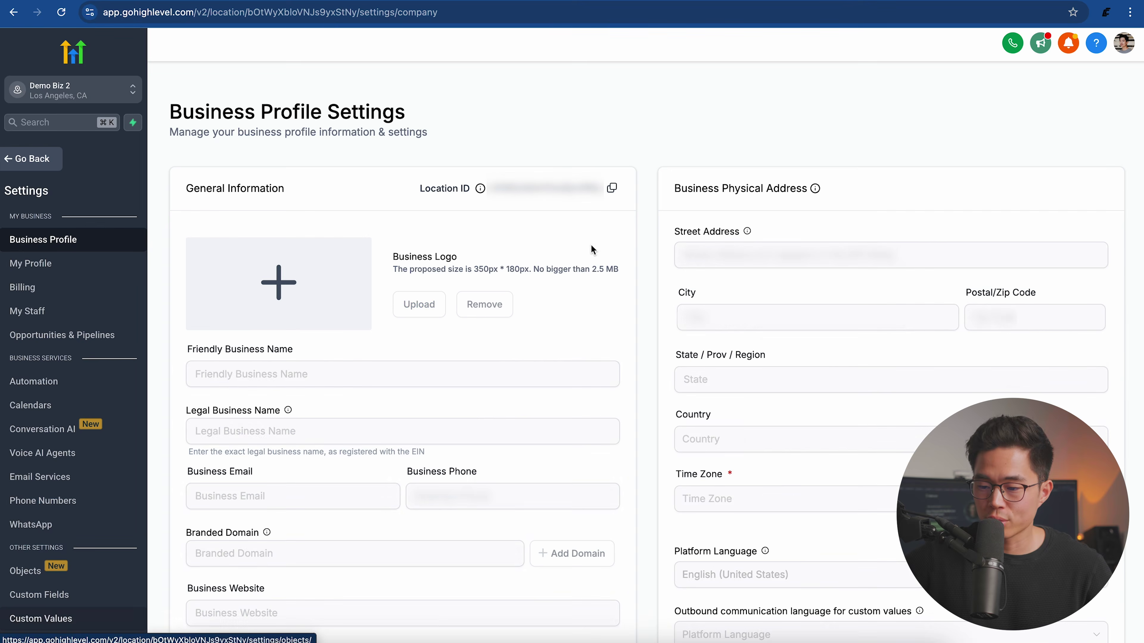
scroll(523, 265, "down", 3)
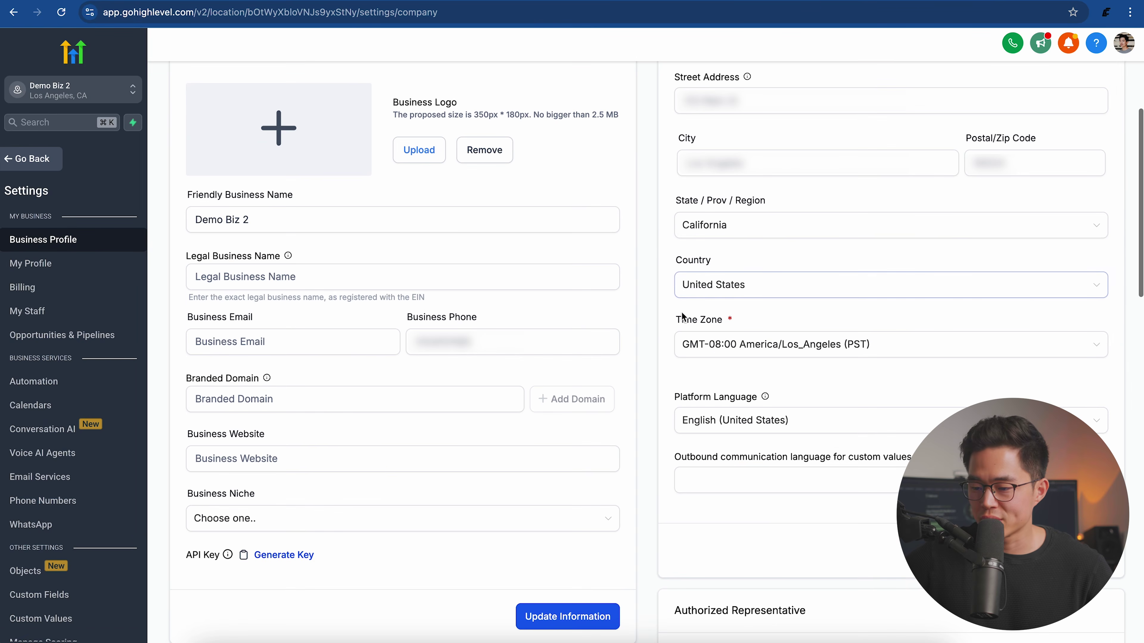
scroll(654, 332, "up", 2)
scroll(654, 332, "up", 2)
scroll(113, 388, "down", 2)
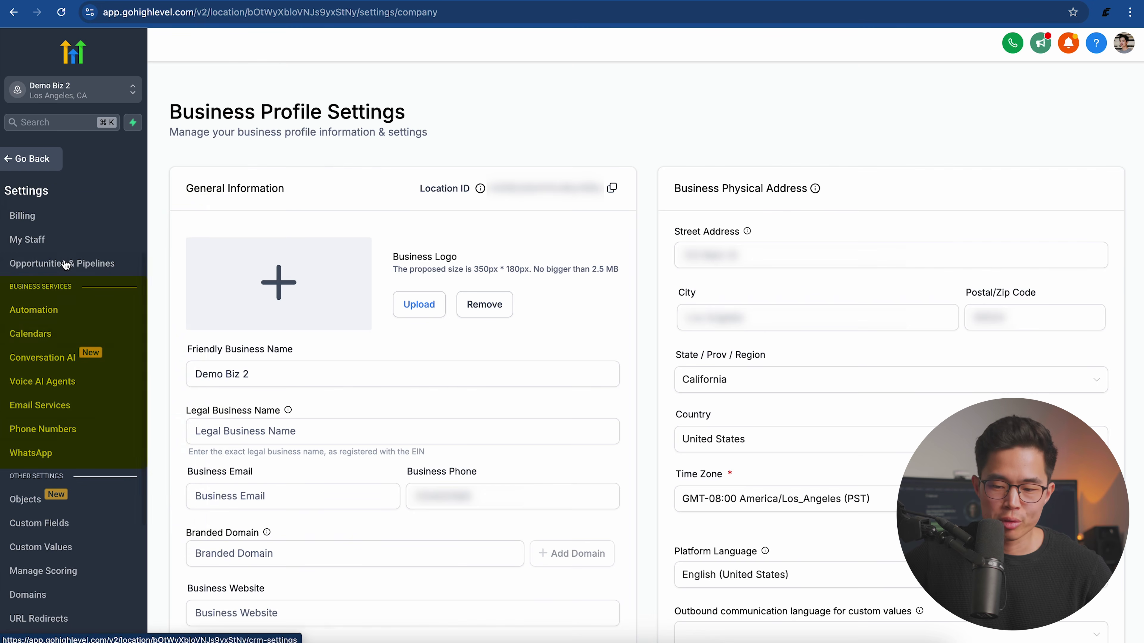
Step: Look through the Calendars, Conversation AI, Email Services and Phone Numbers settings under Business Services
left_click(30, 333)
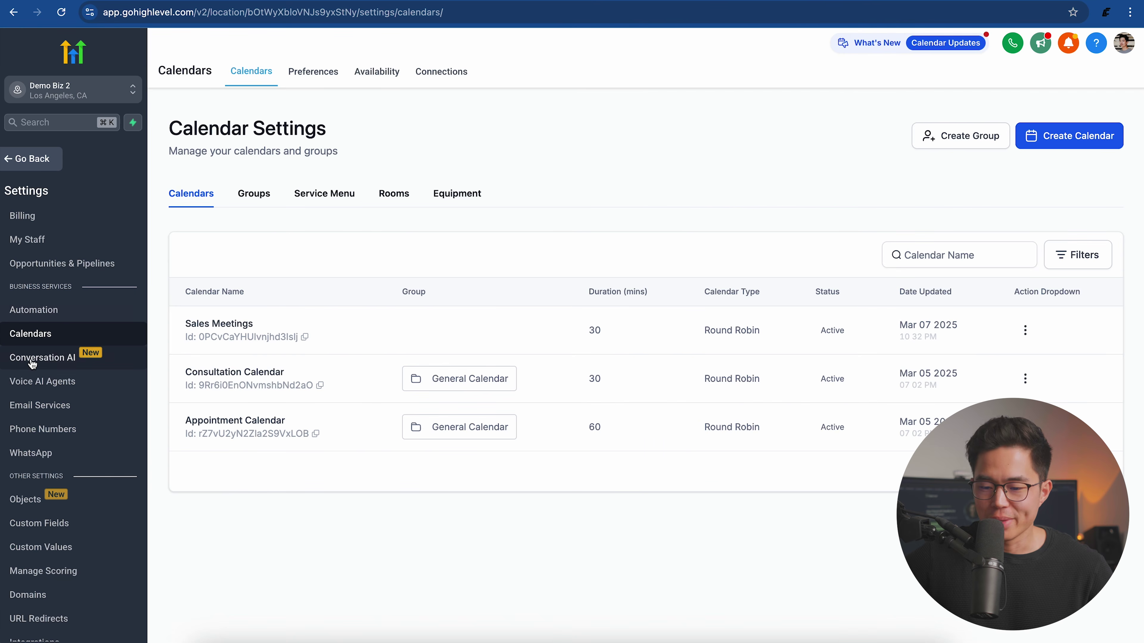
left_click(70, 360)
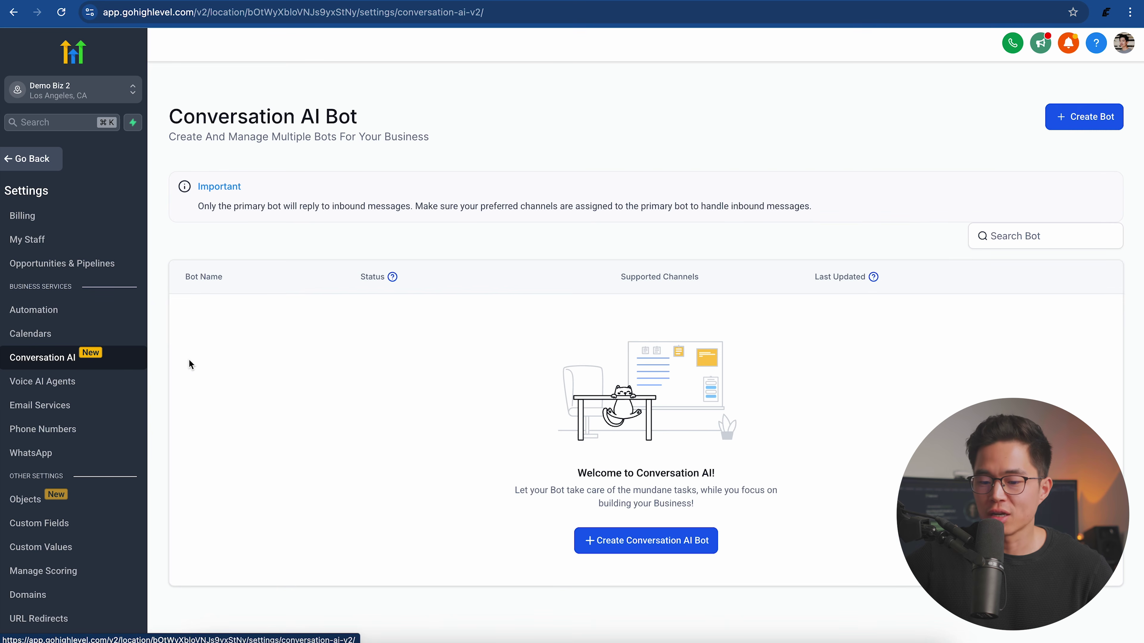
scroll(194, 411, "down", 1)
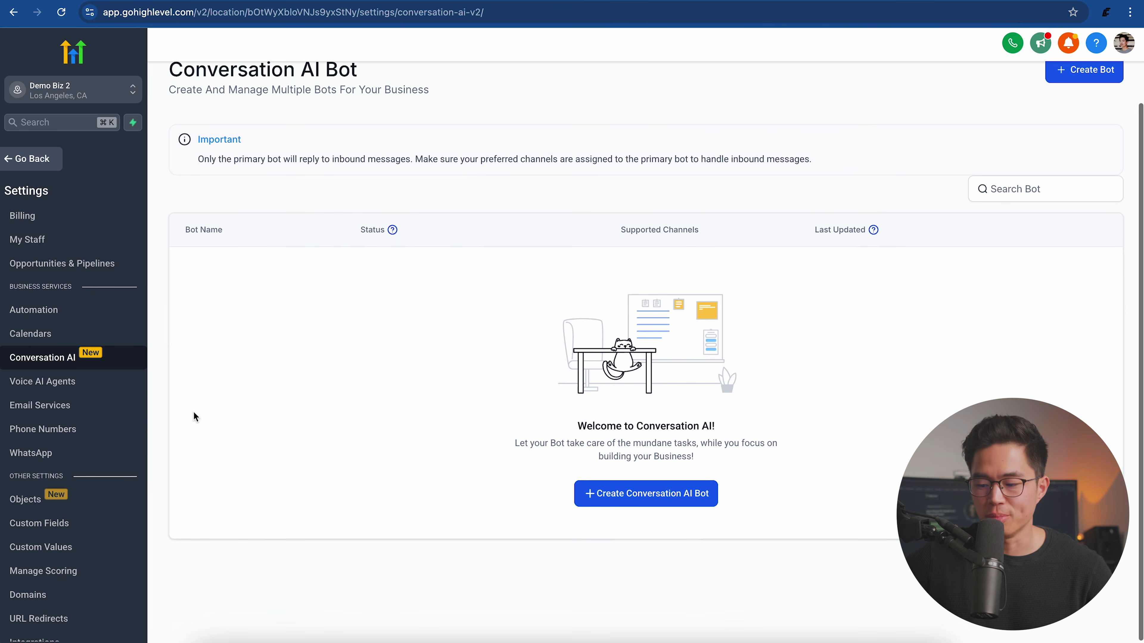
left_click(68, 414)
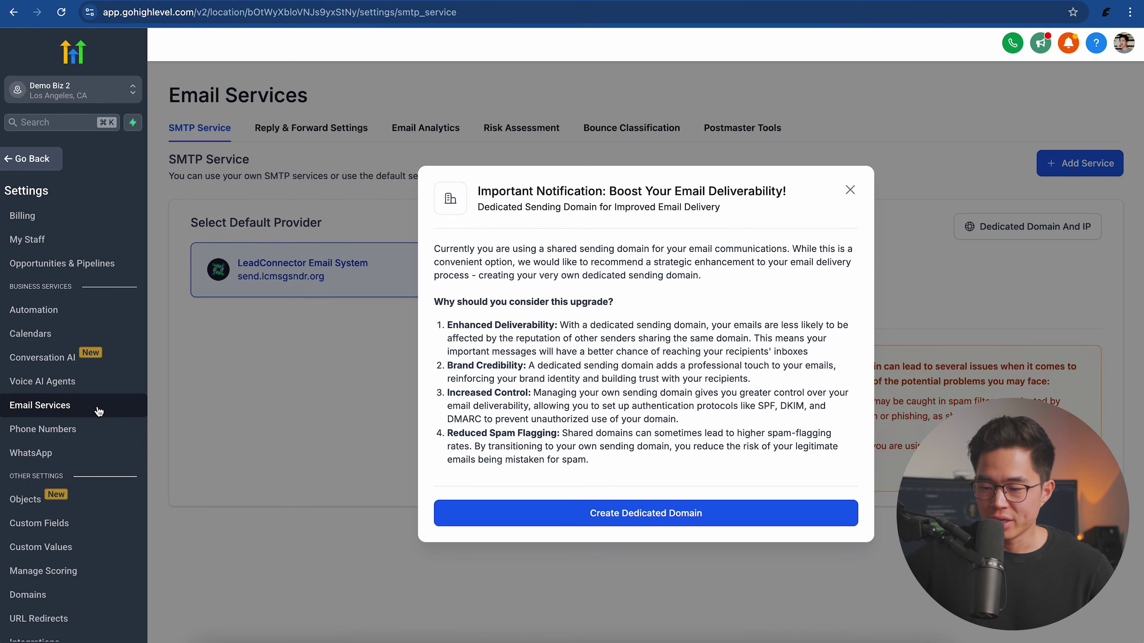
left_click(67, 433)
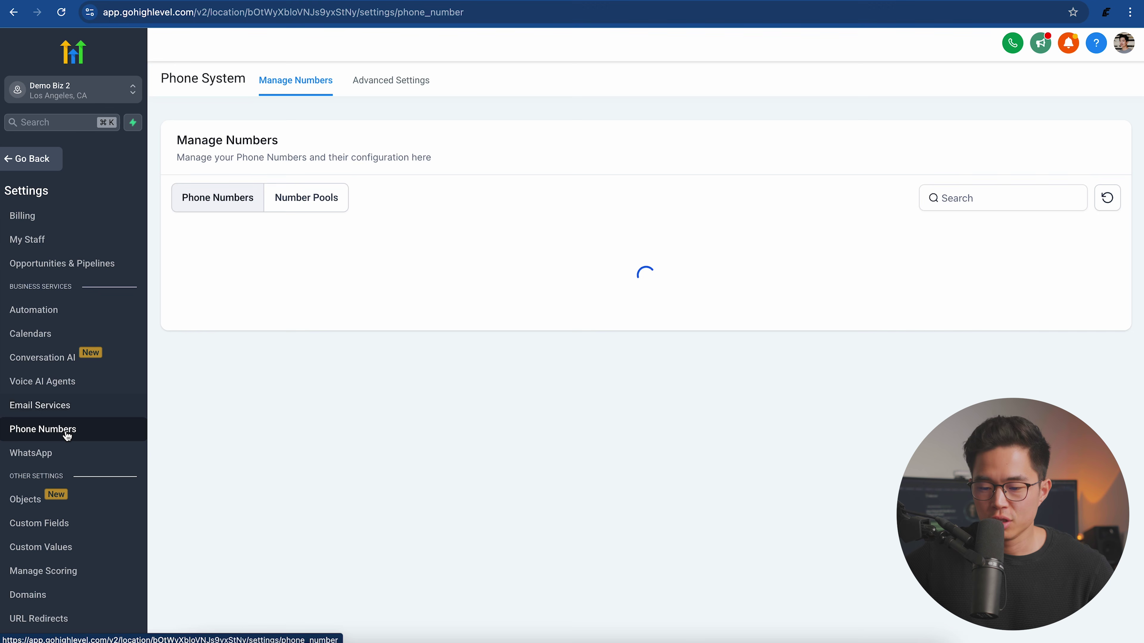